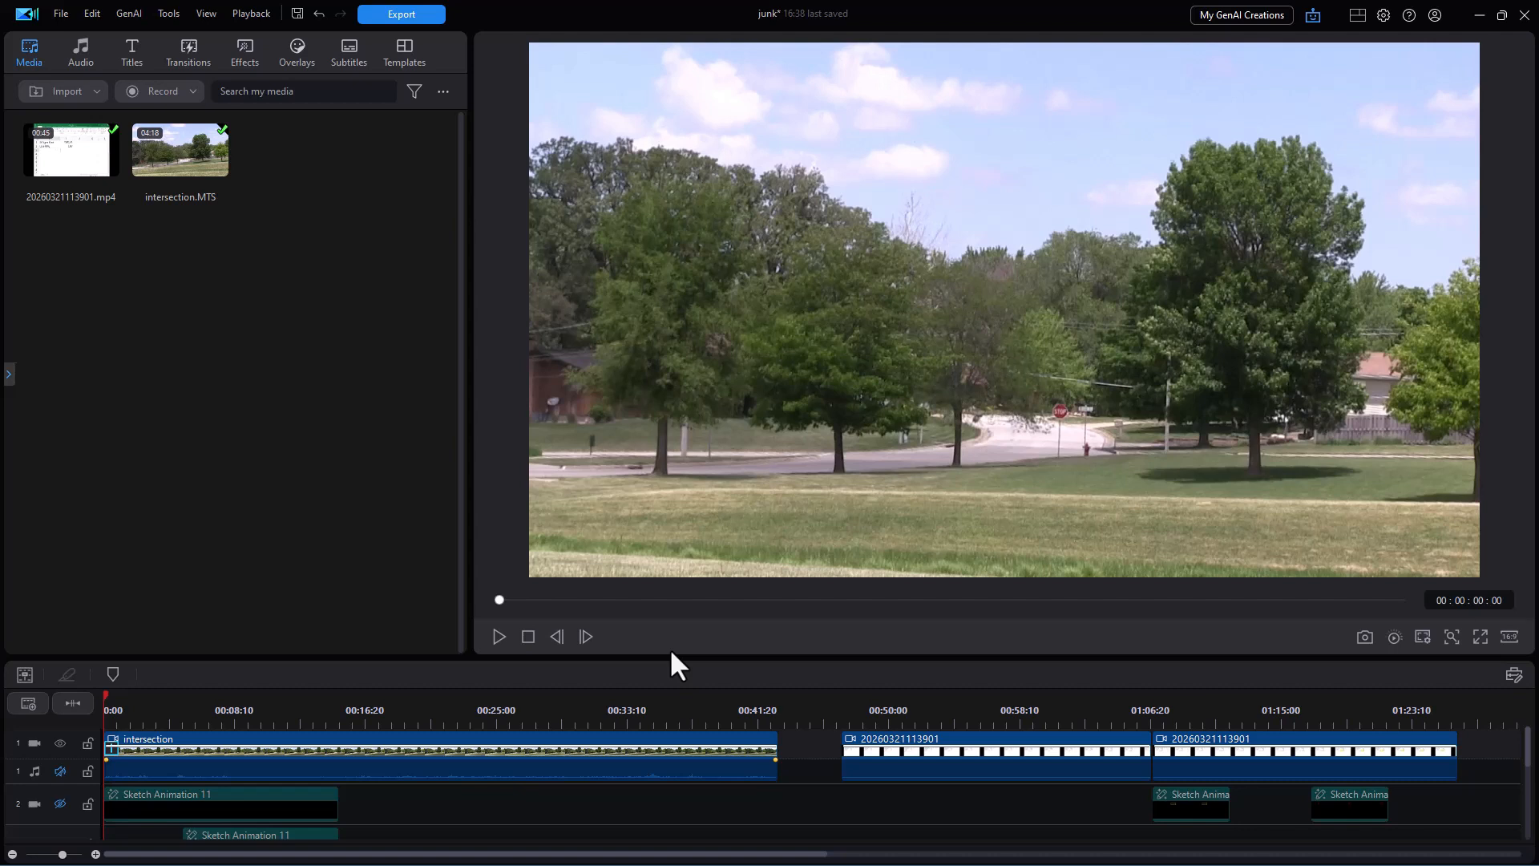
- Play about the first 12 seconds of the project and make video tracks 2, 3 and 4 visible
click(498, 636)
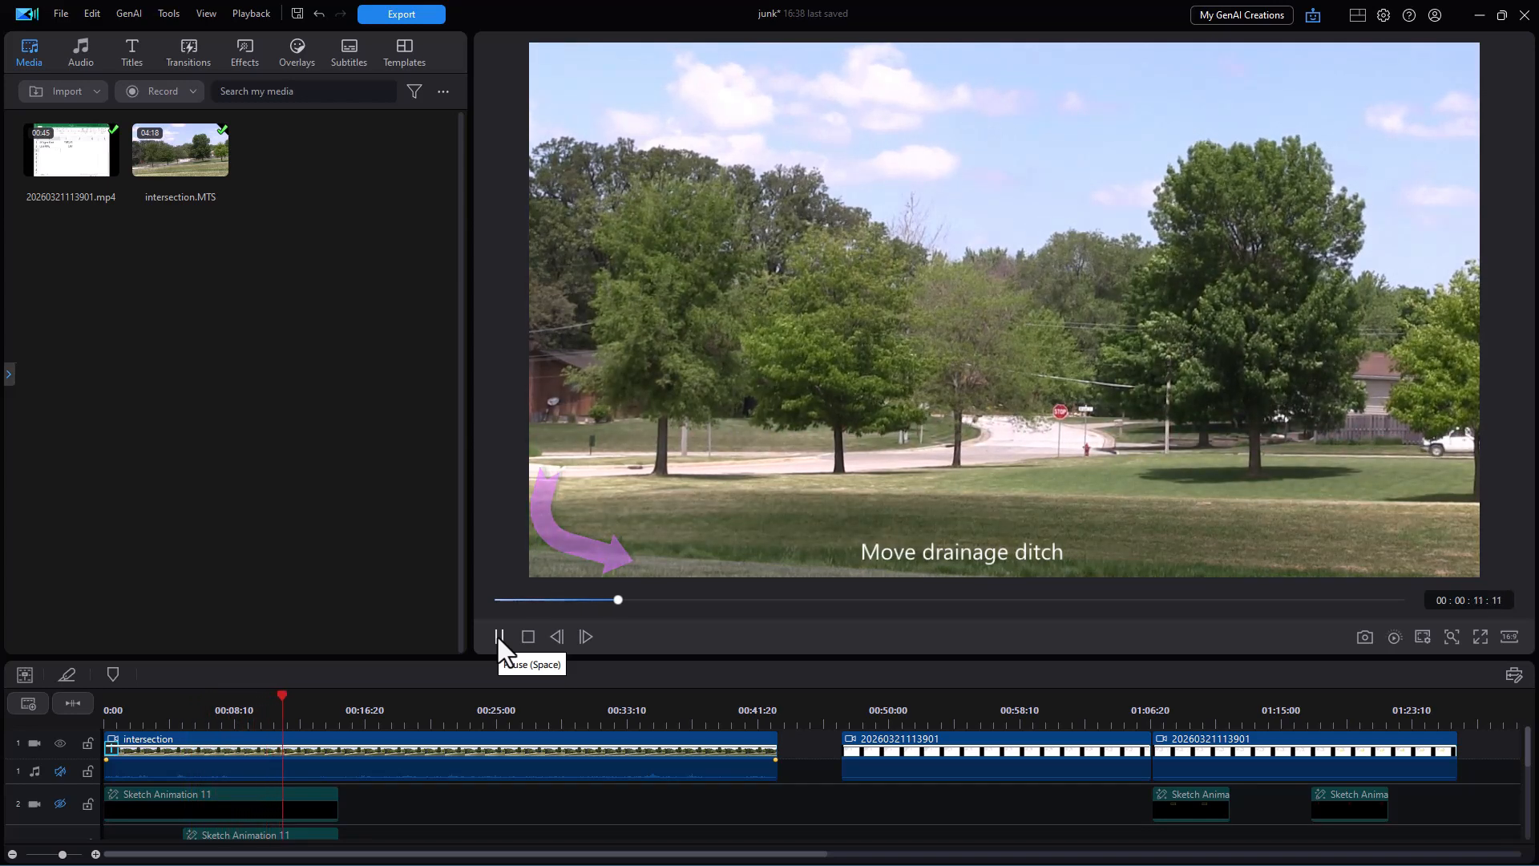
click(497, 635)
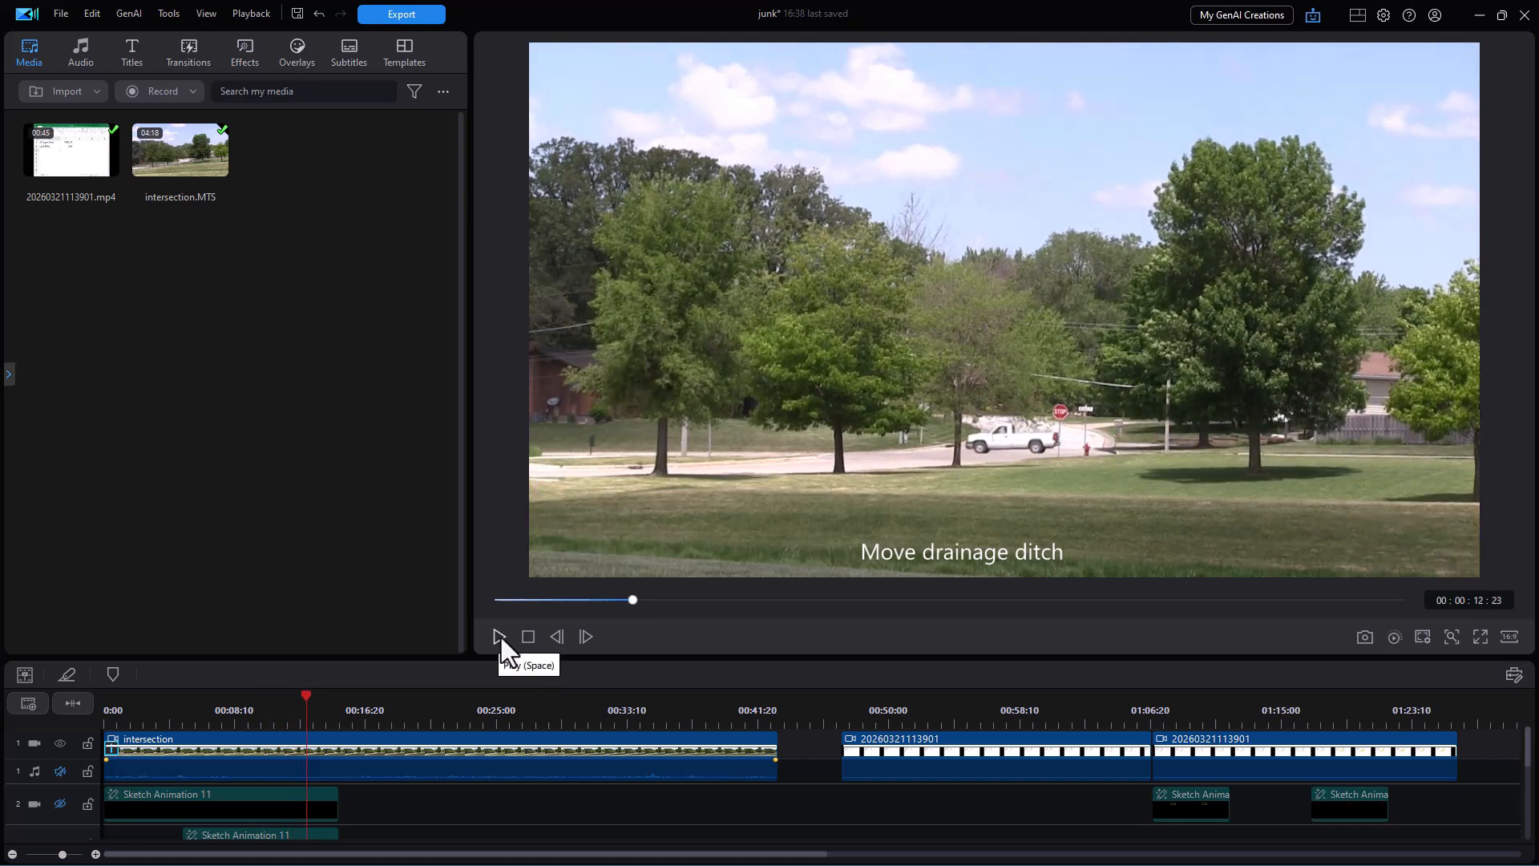
drag(700, 657, 750, 339)
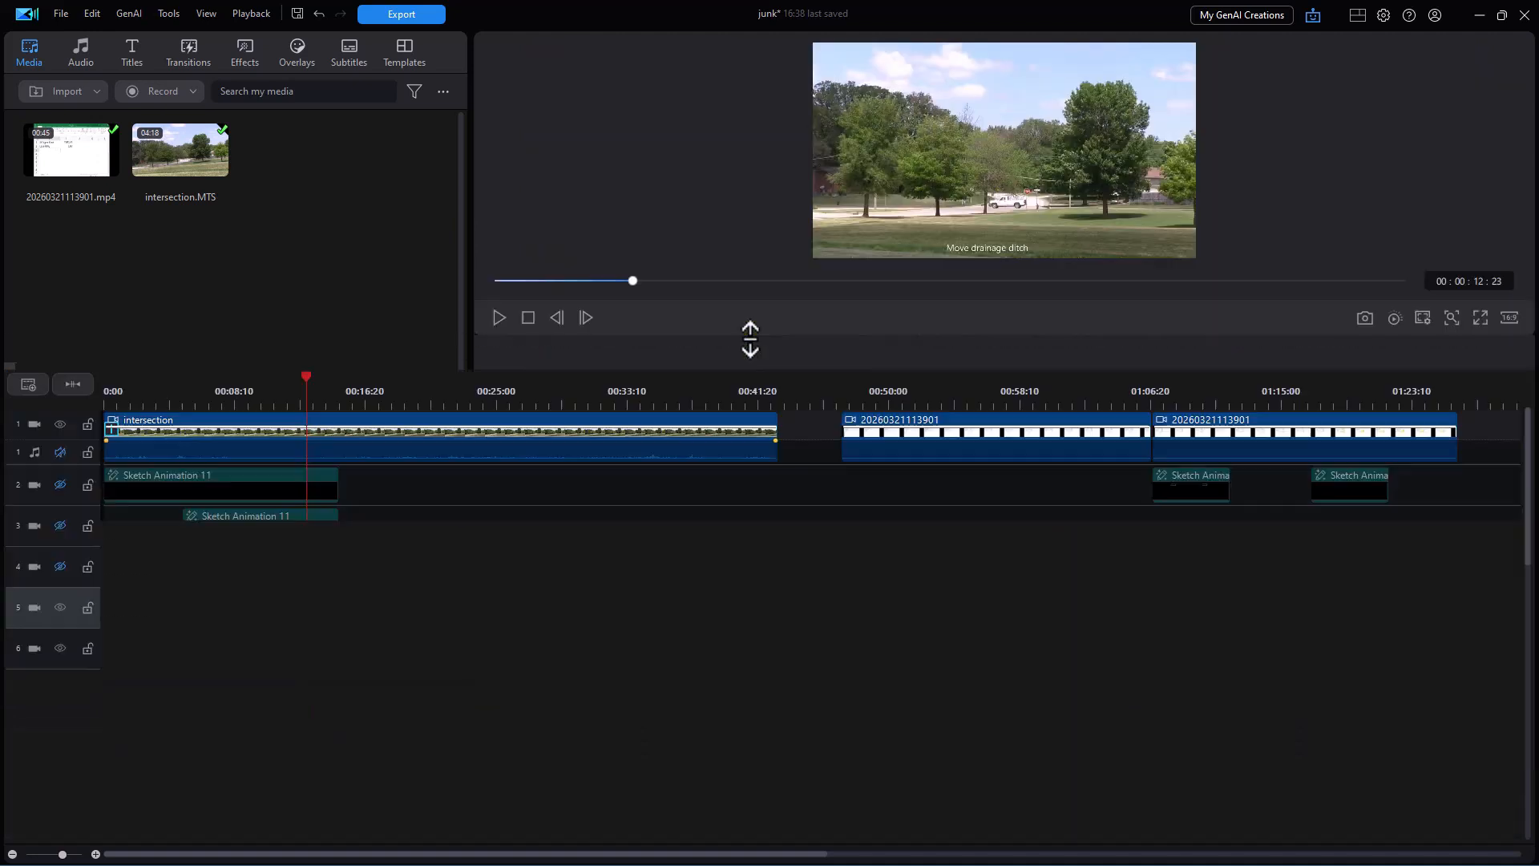
click(58, 483)
click(58, 525)
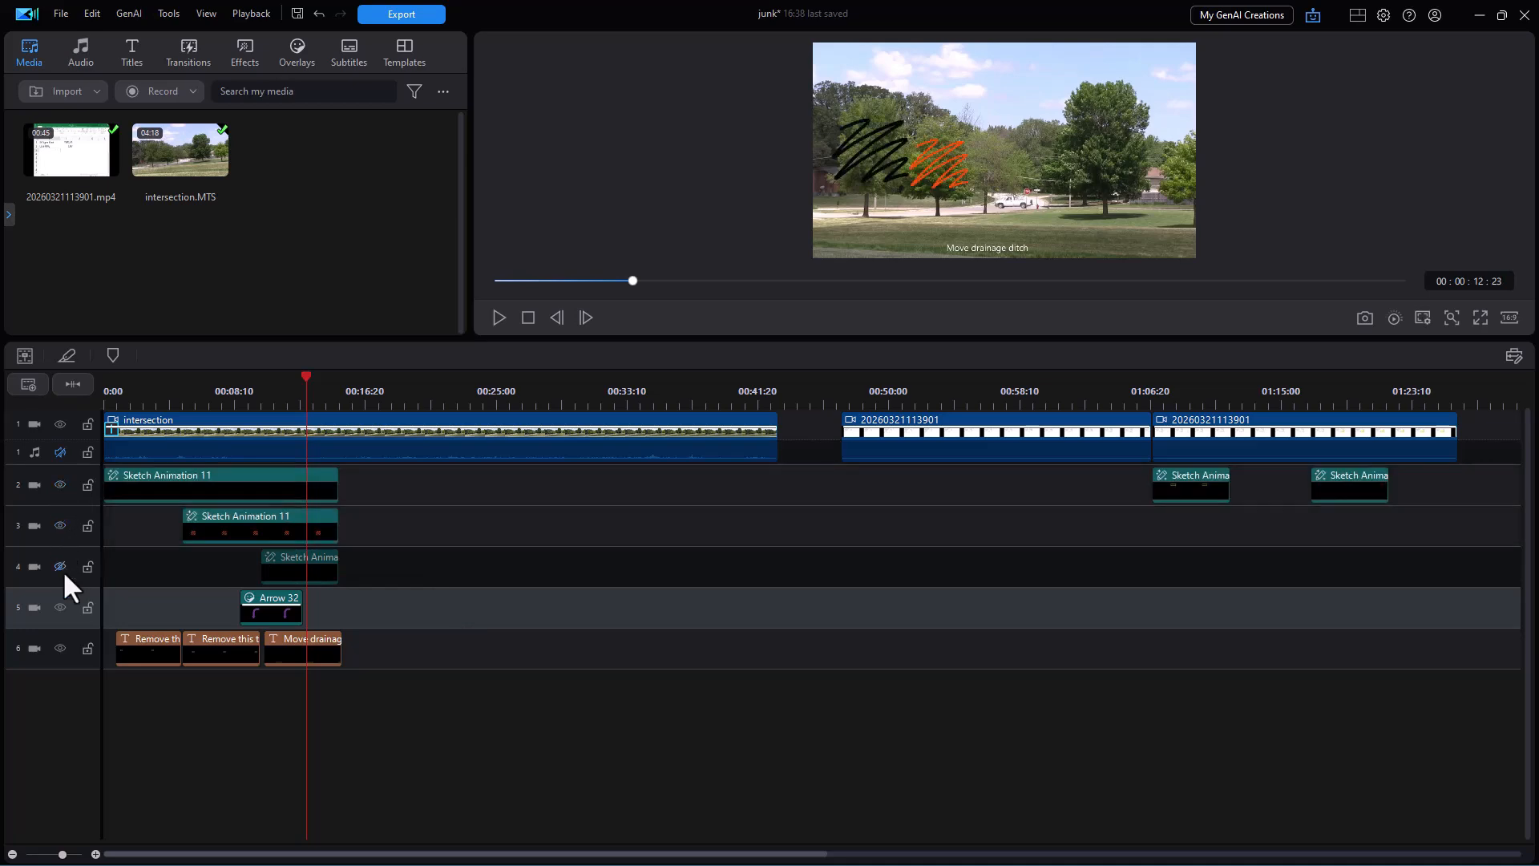
click(57, 567)
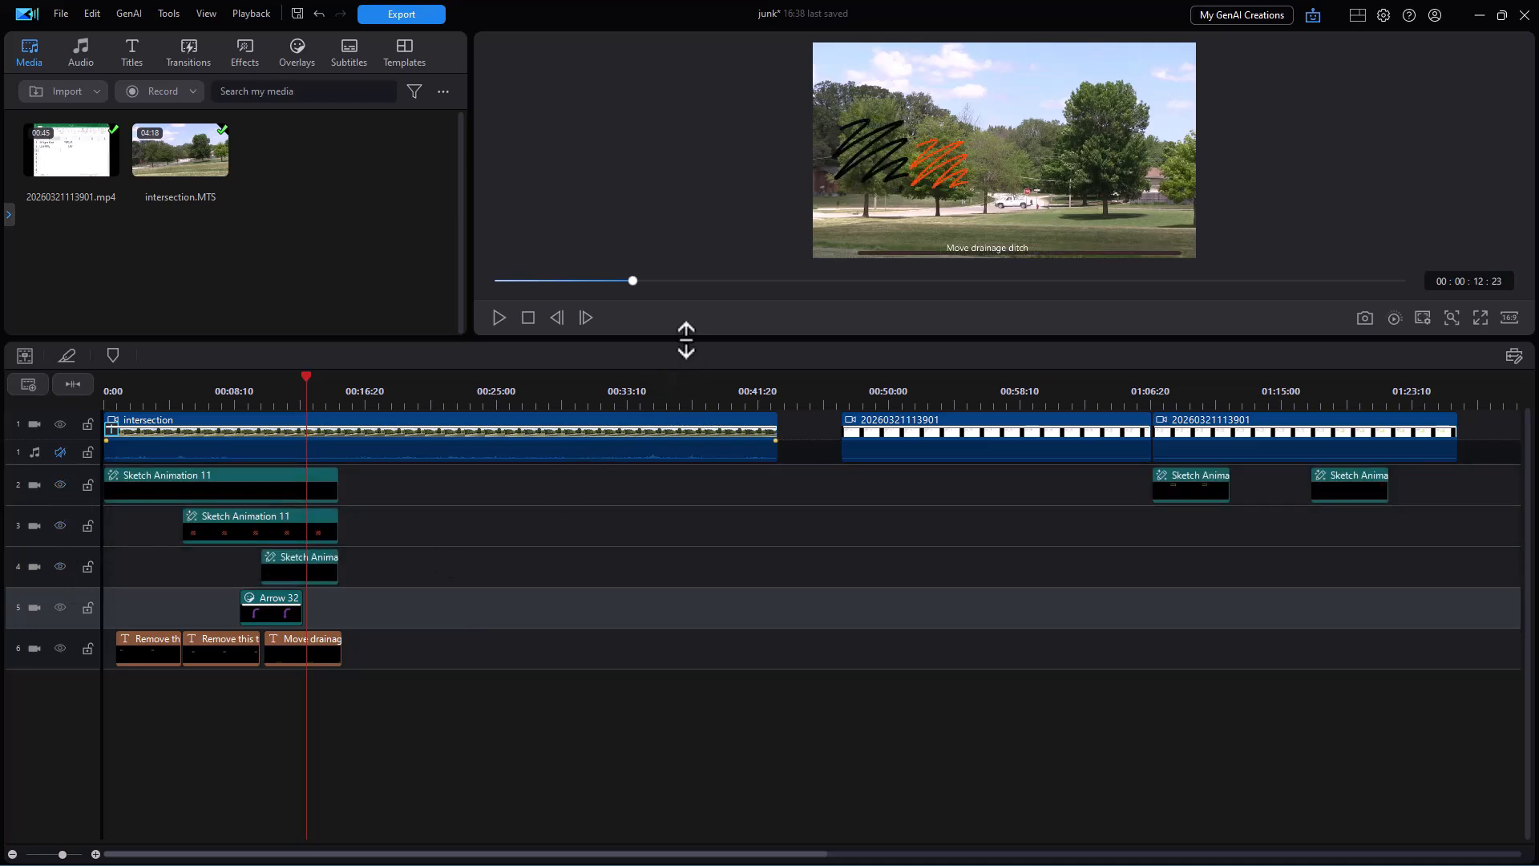
drag(686, 339, 673, 719)
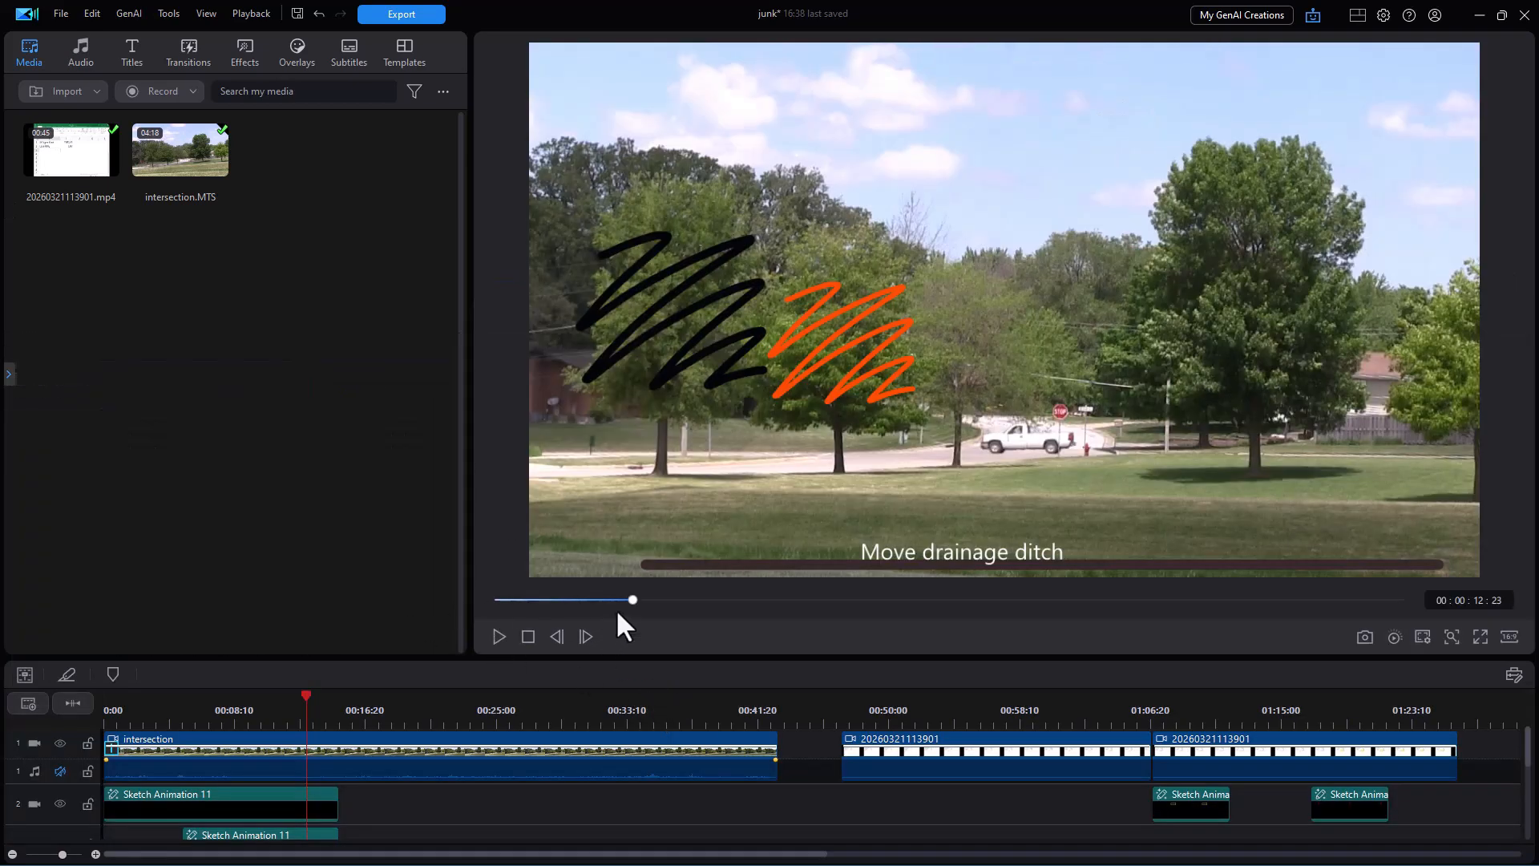
- Replay the project from the start to about 00:00:12:29 to review the sketch animations over the trees and ditch
drag(632, 599, 460, 618)
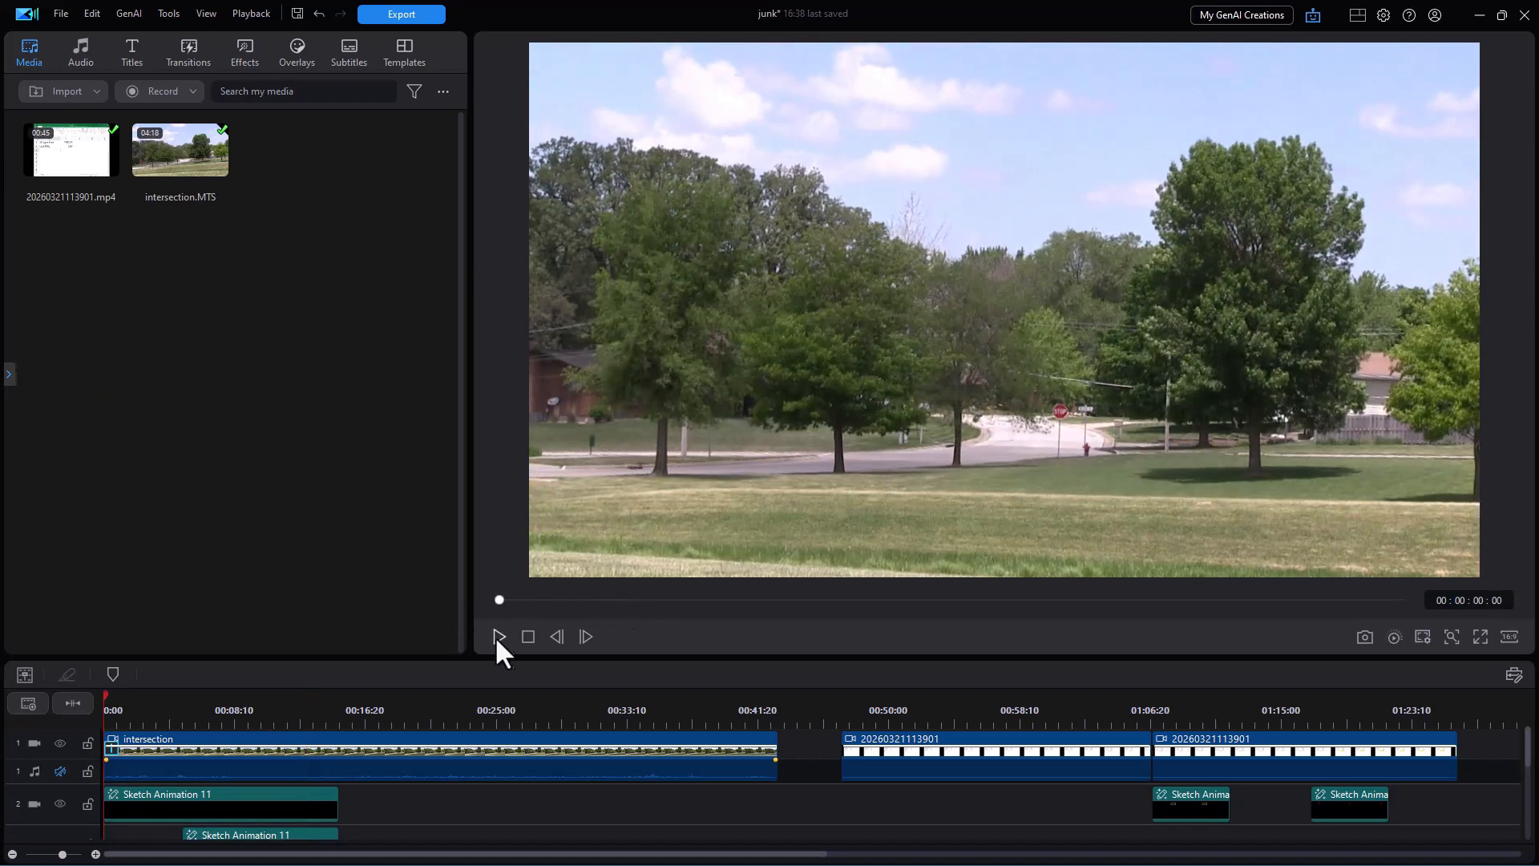
click(497, 636)
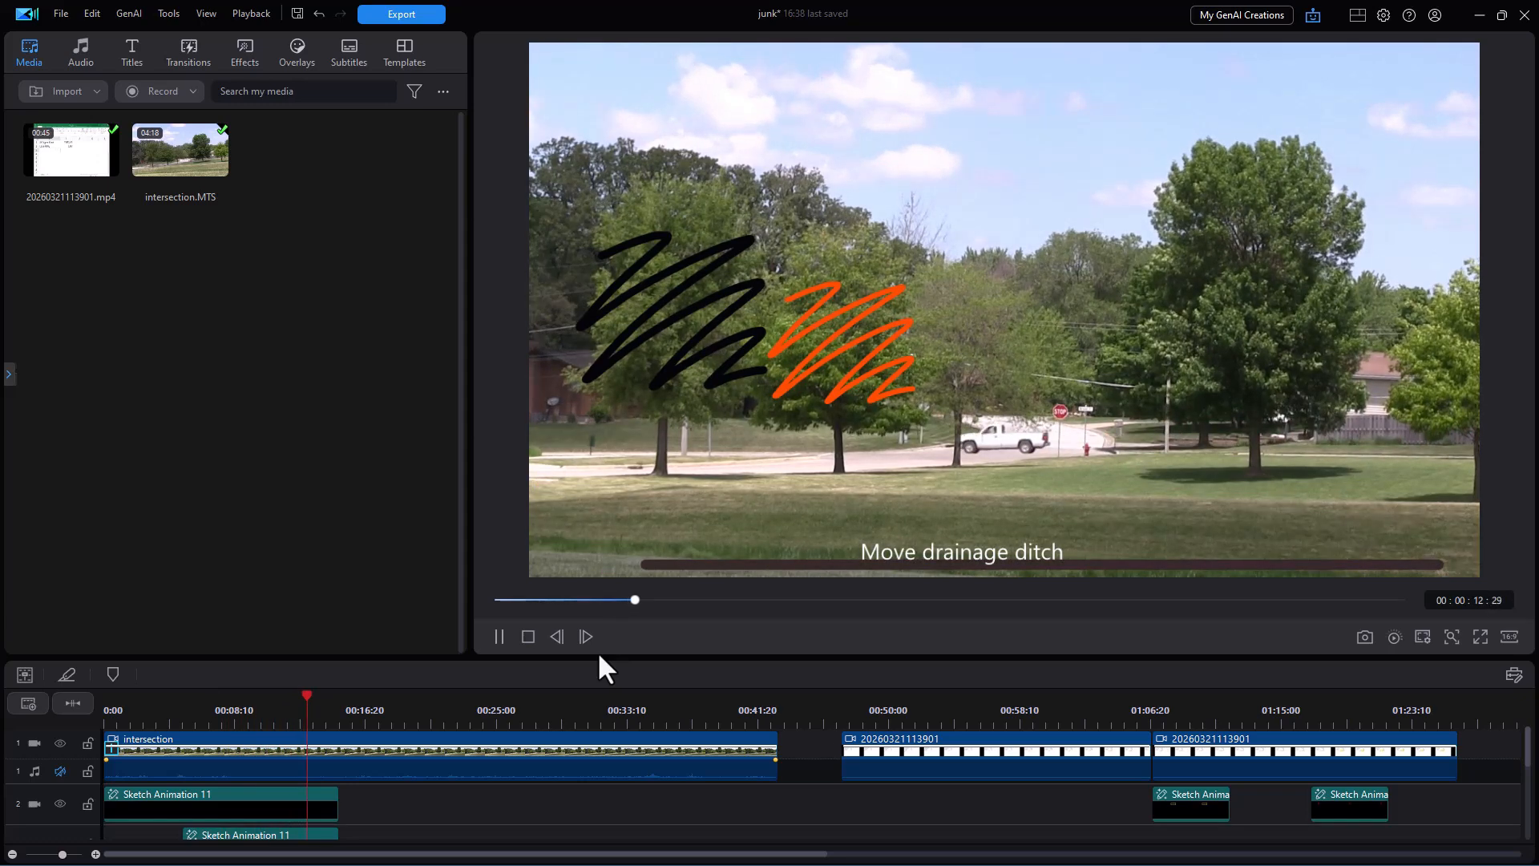
key(space)
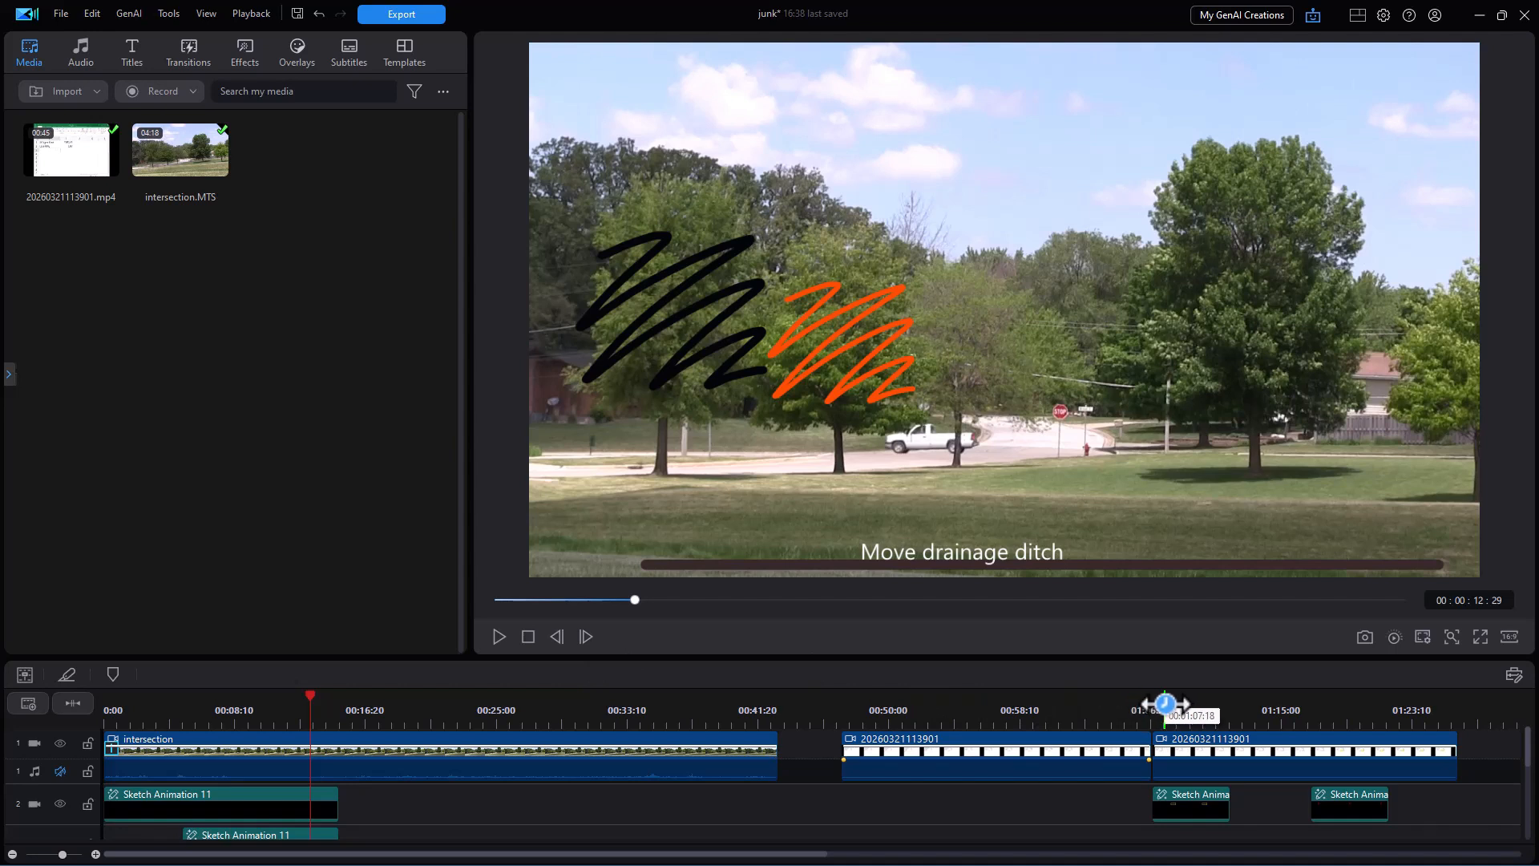
- View the spreadsheet highlight at 00:01:07:24 and return the playhead to 00:00:17:28 on the intersection clip
click(1168, 704)
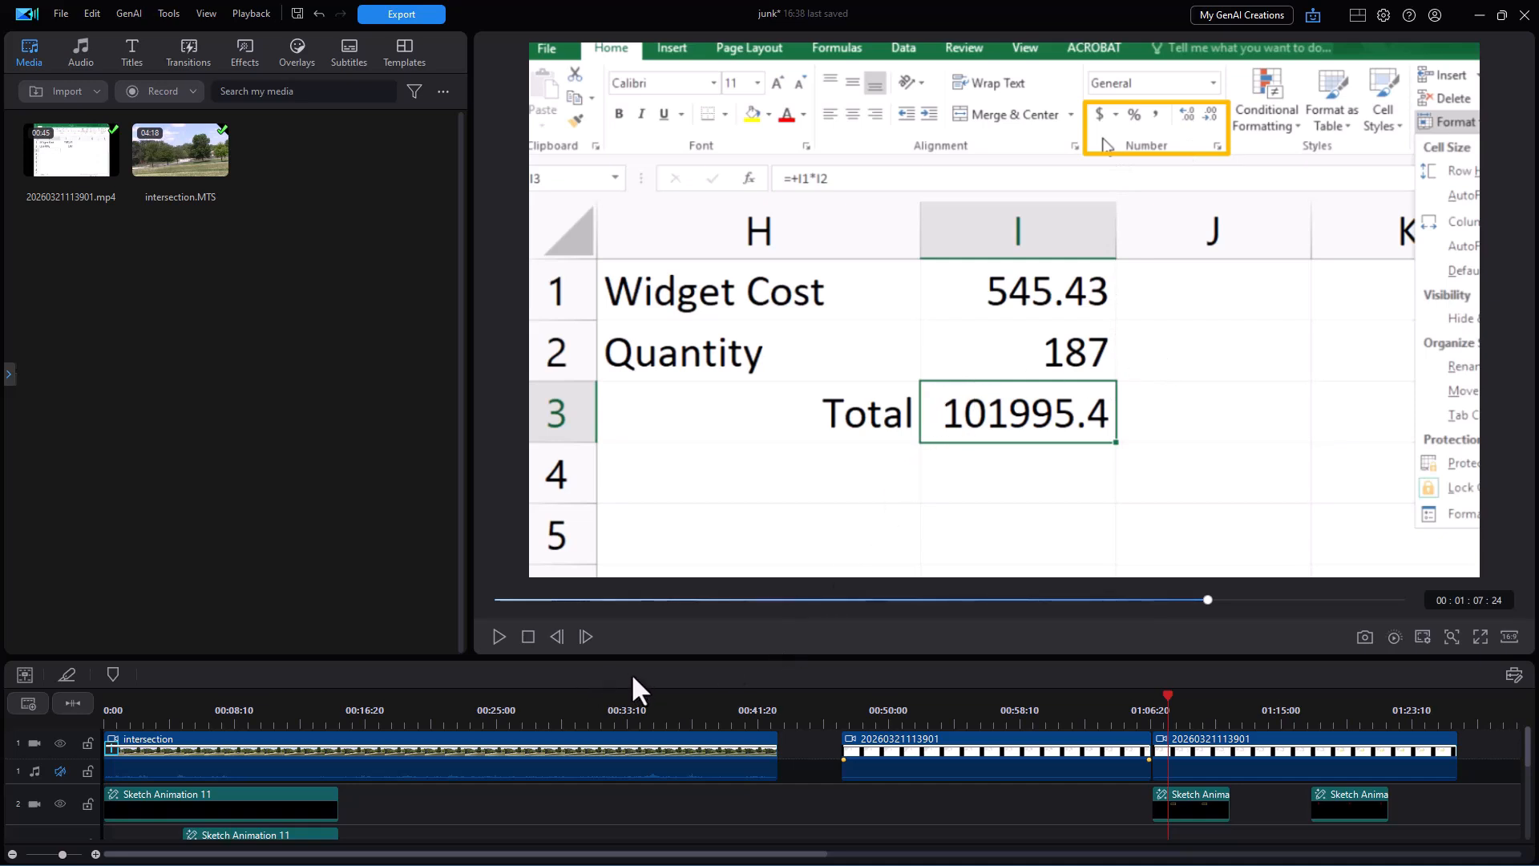
click(266, 704)
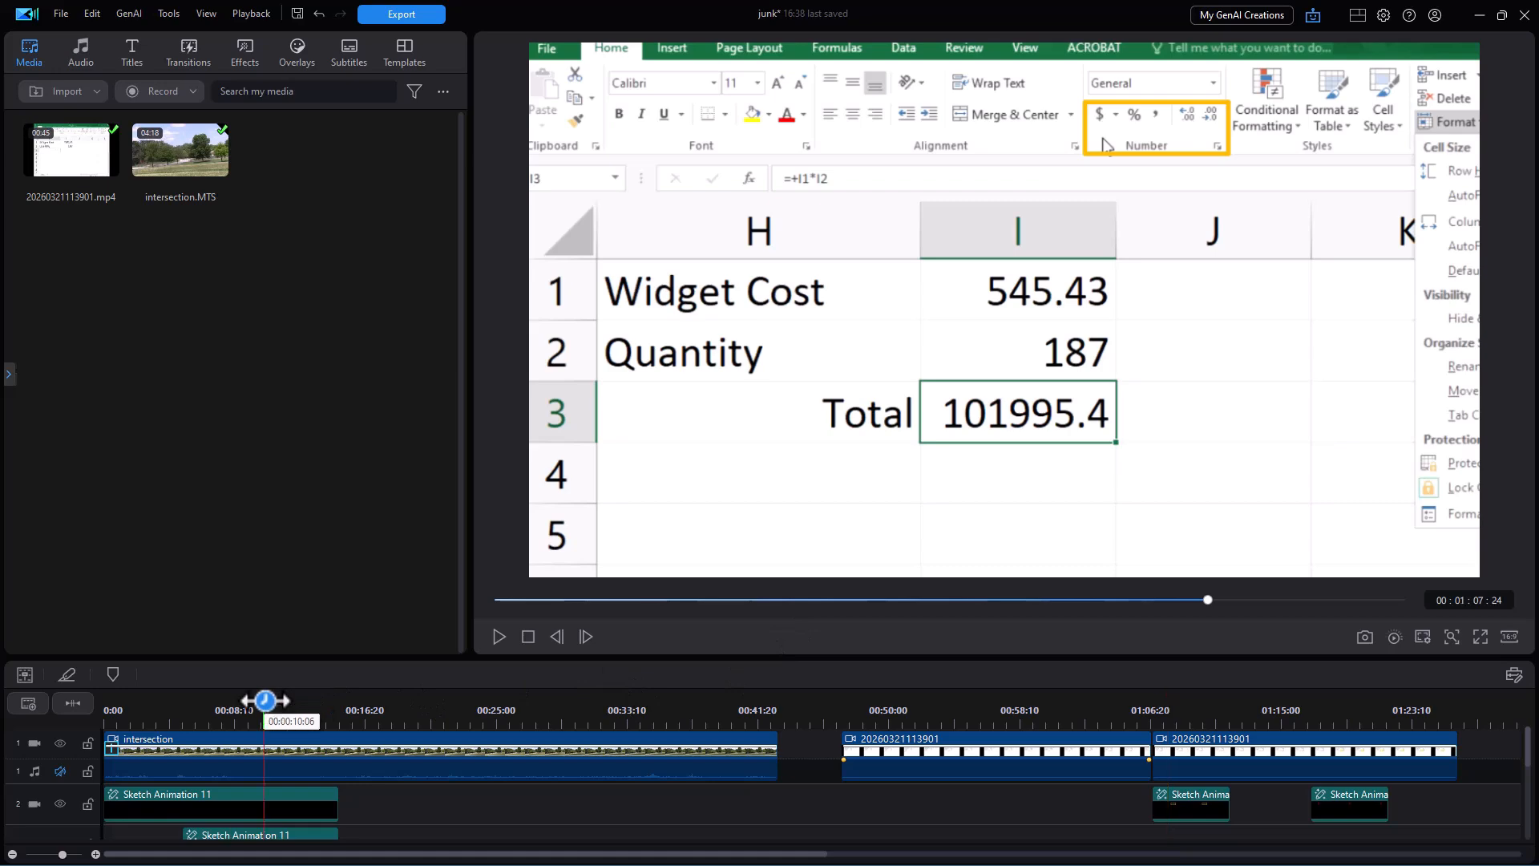
mouse_move(265, 701)
mouse_down()
mouse_move(16, 696)
mouse_move(409, 711)
mouse_move(385, 713)
mouse_up()
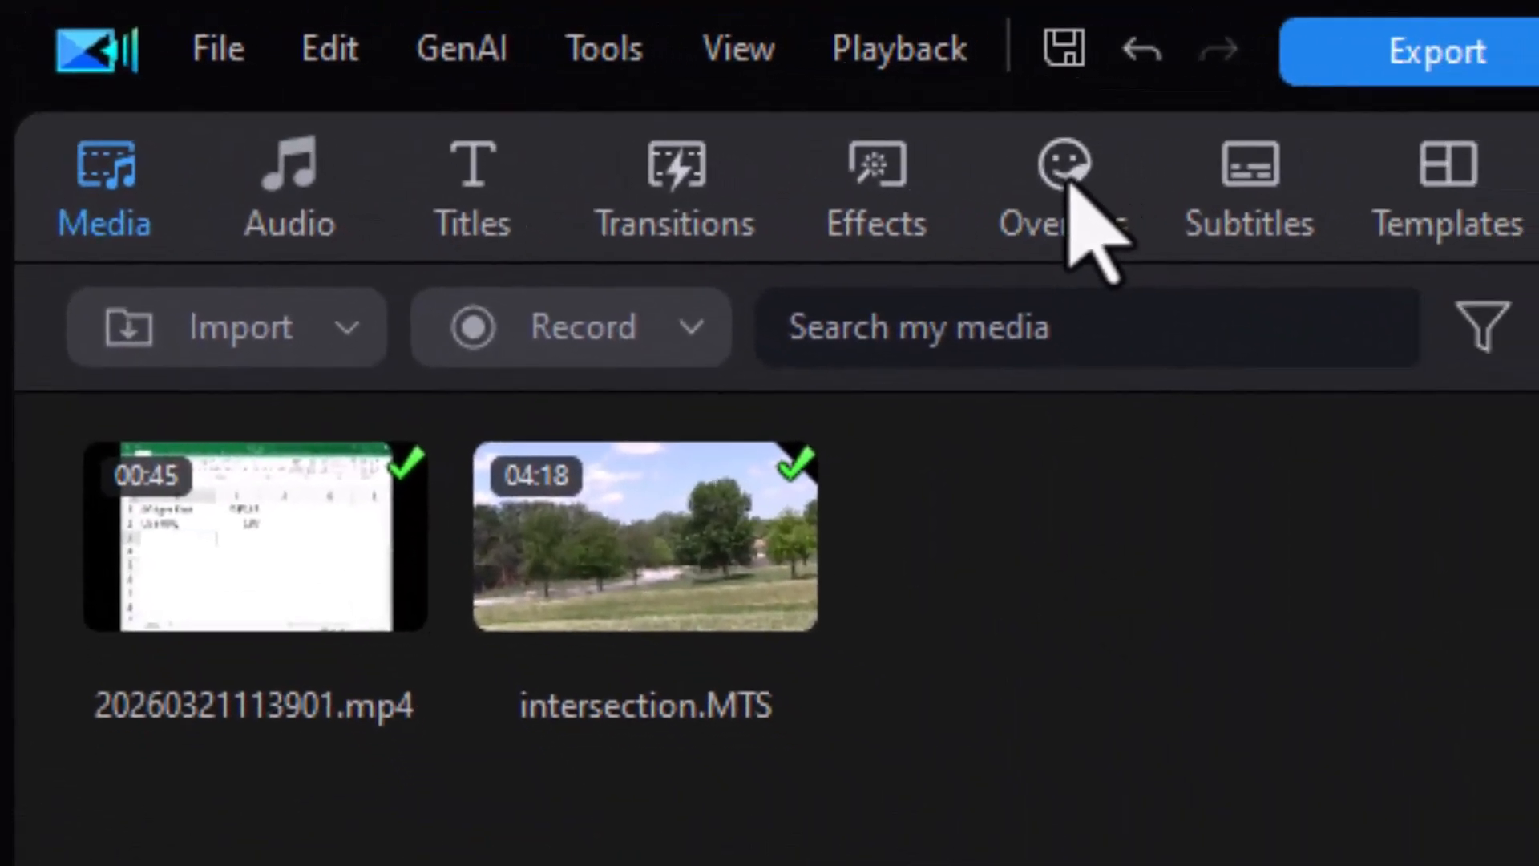
- Search the sticker overlays for "sketch" and collapse the category list to show more results
click(1151, 192)
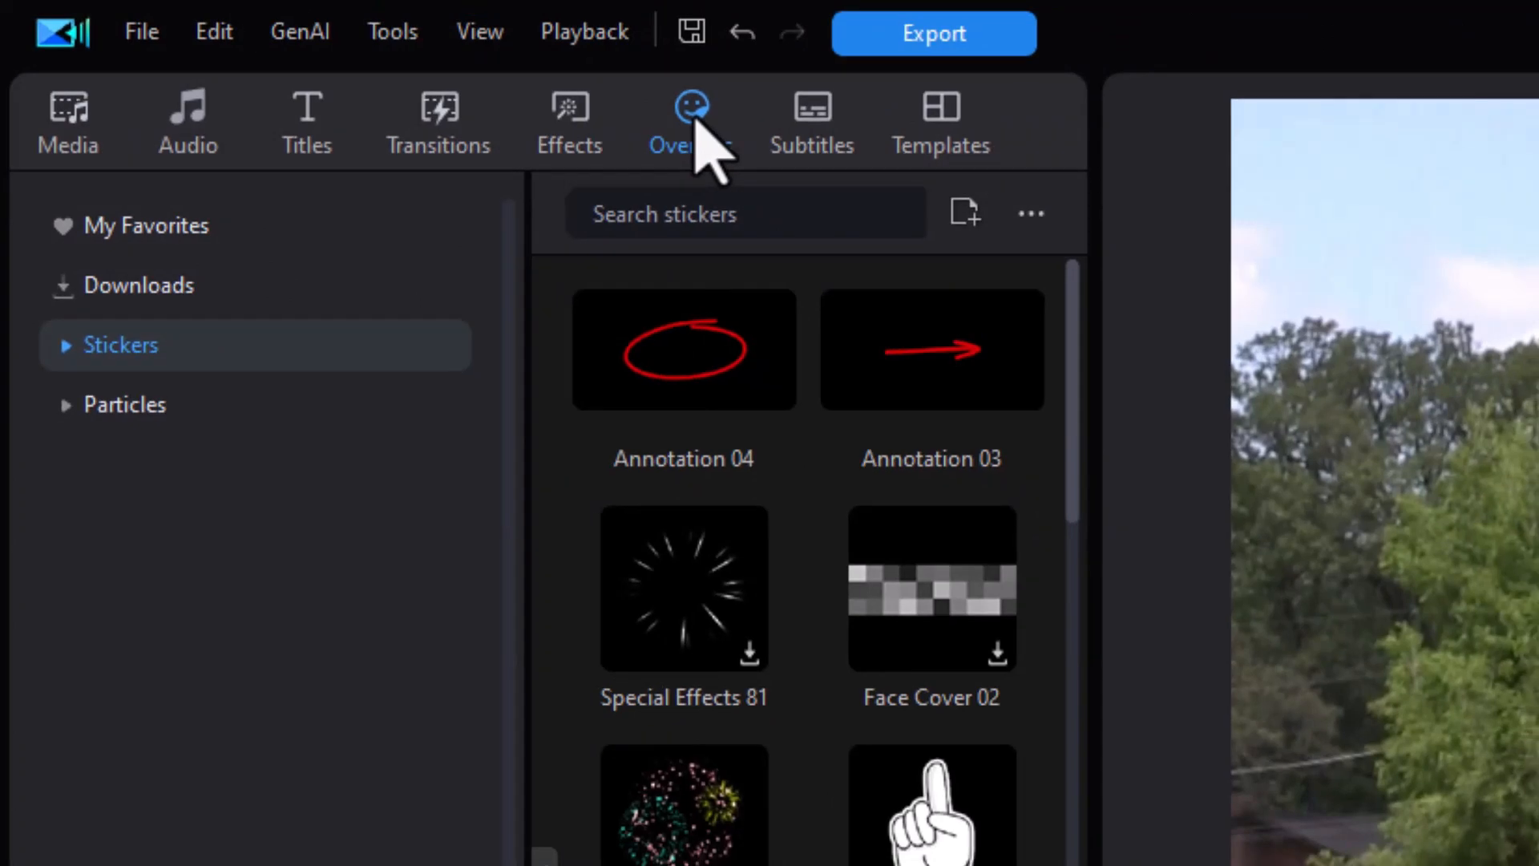
click(728, 214)
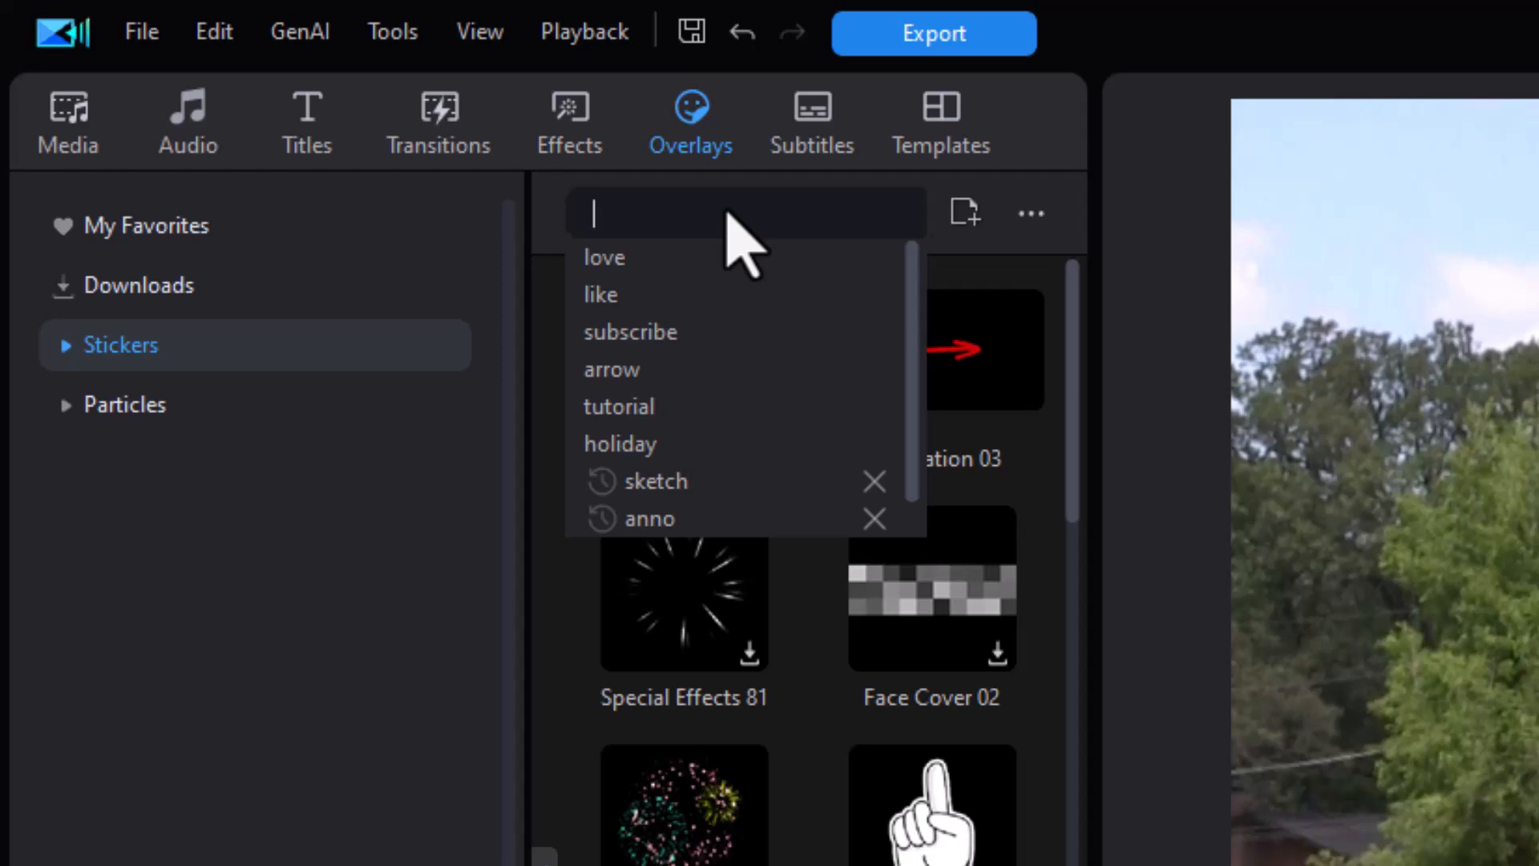
click(694, 491)
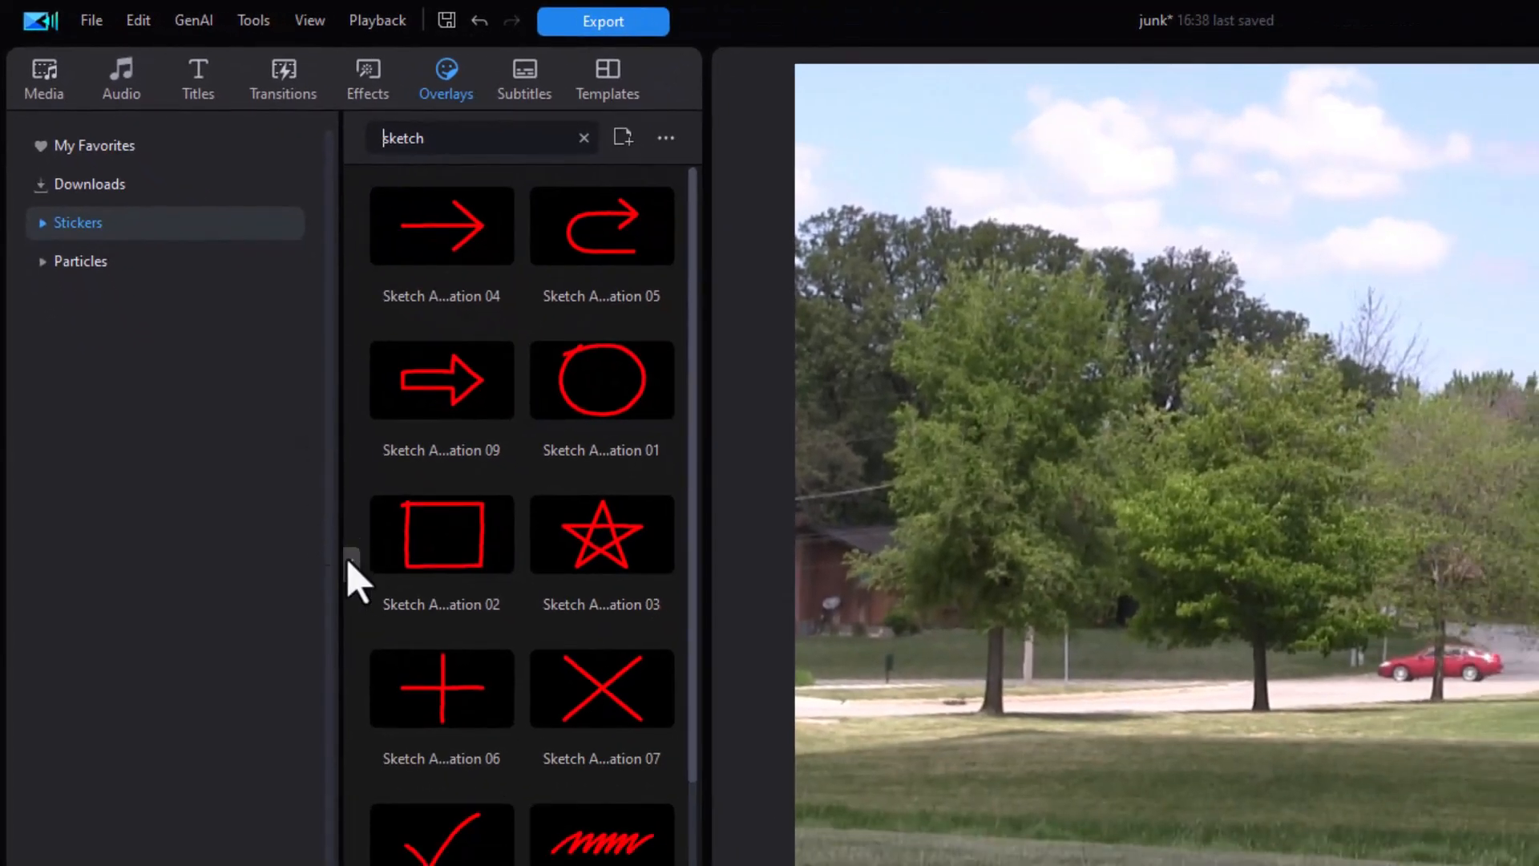
click(350, 561)
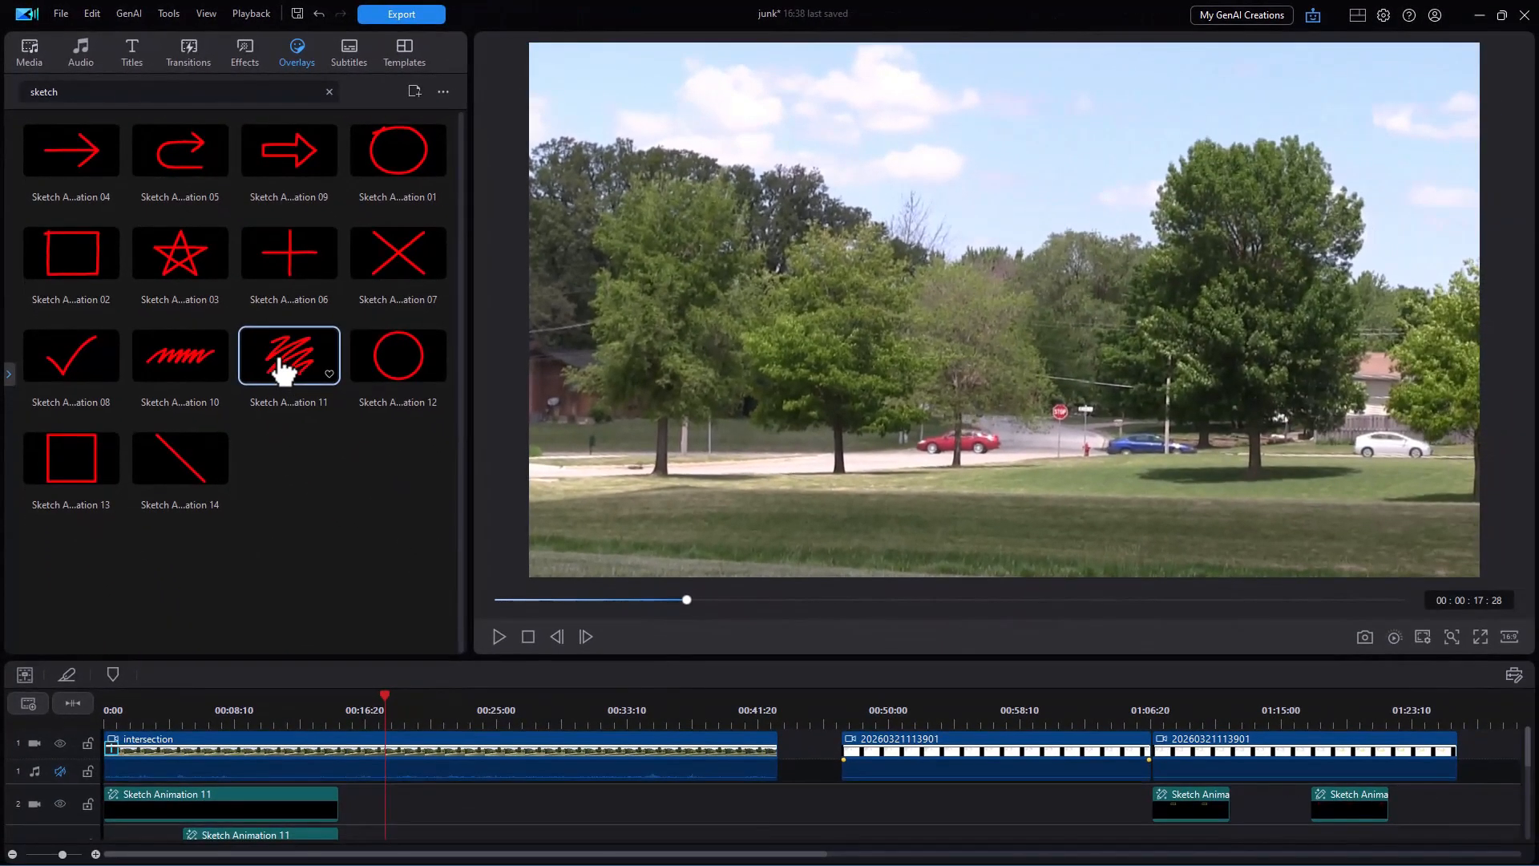
- Add Sketch Animation 11 to track 2 at about 23 seconds, shrink it and move it over the two leftmost trees
drag(291, 375, 492, 824)
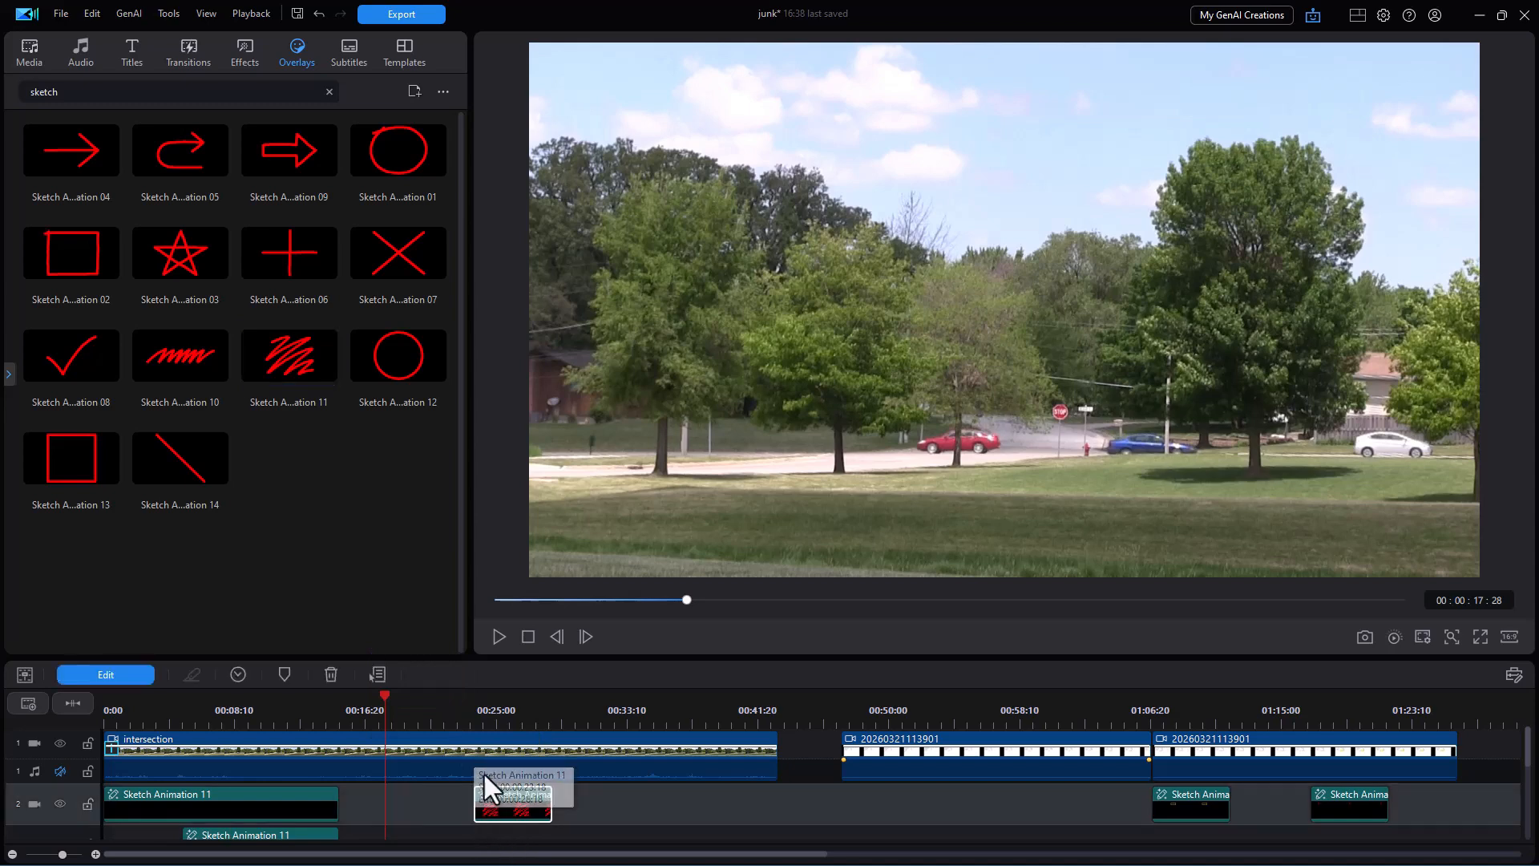
click(482, 706)
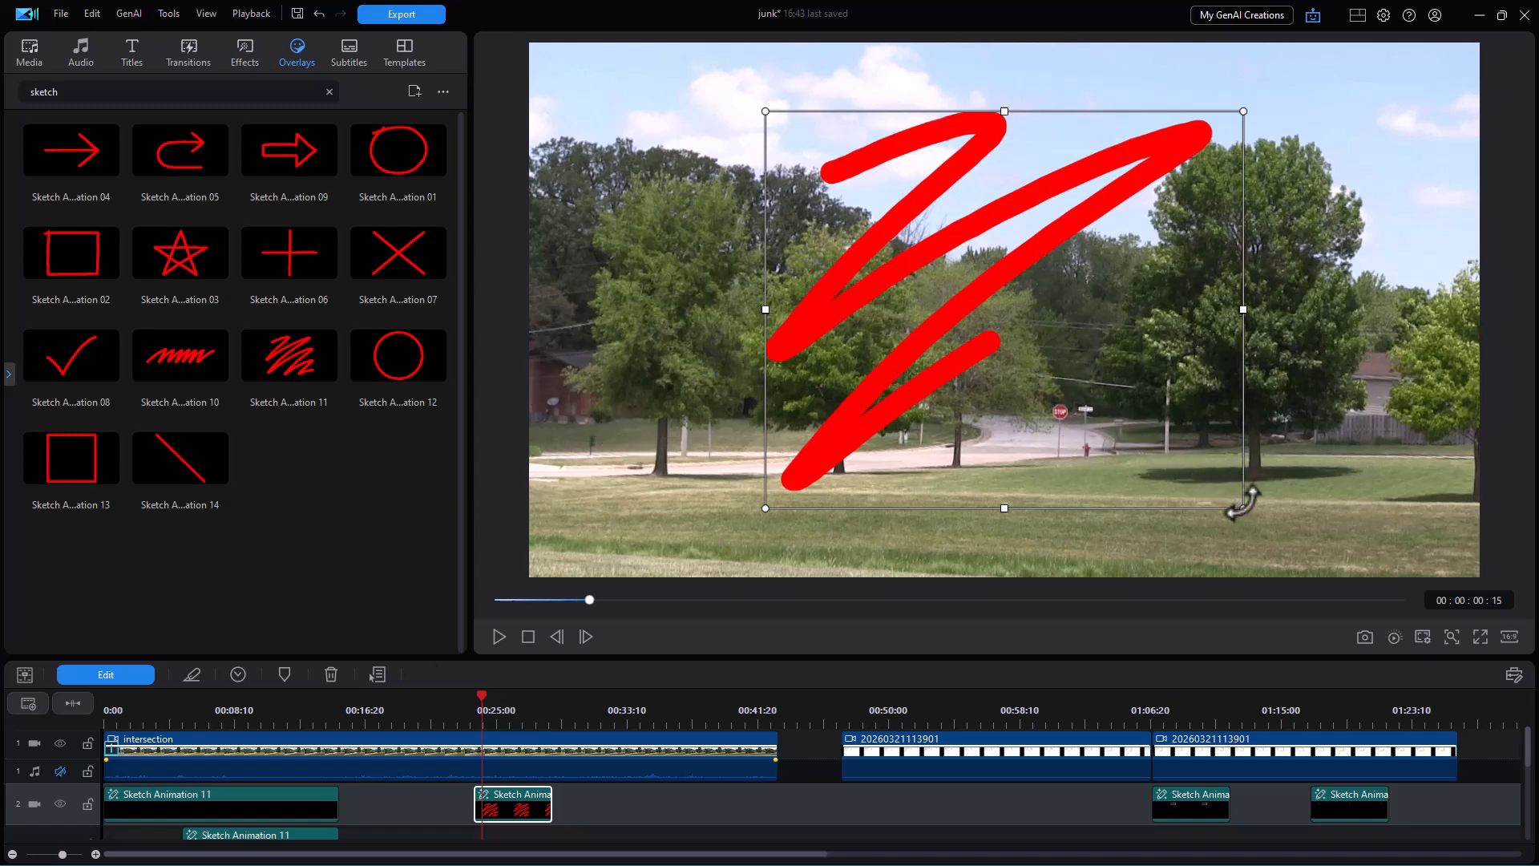
drag(1241, 510, 1055, 457)
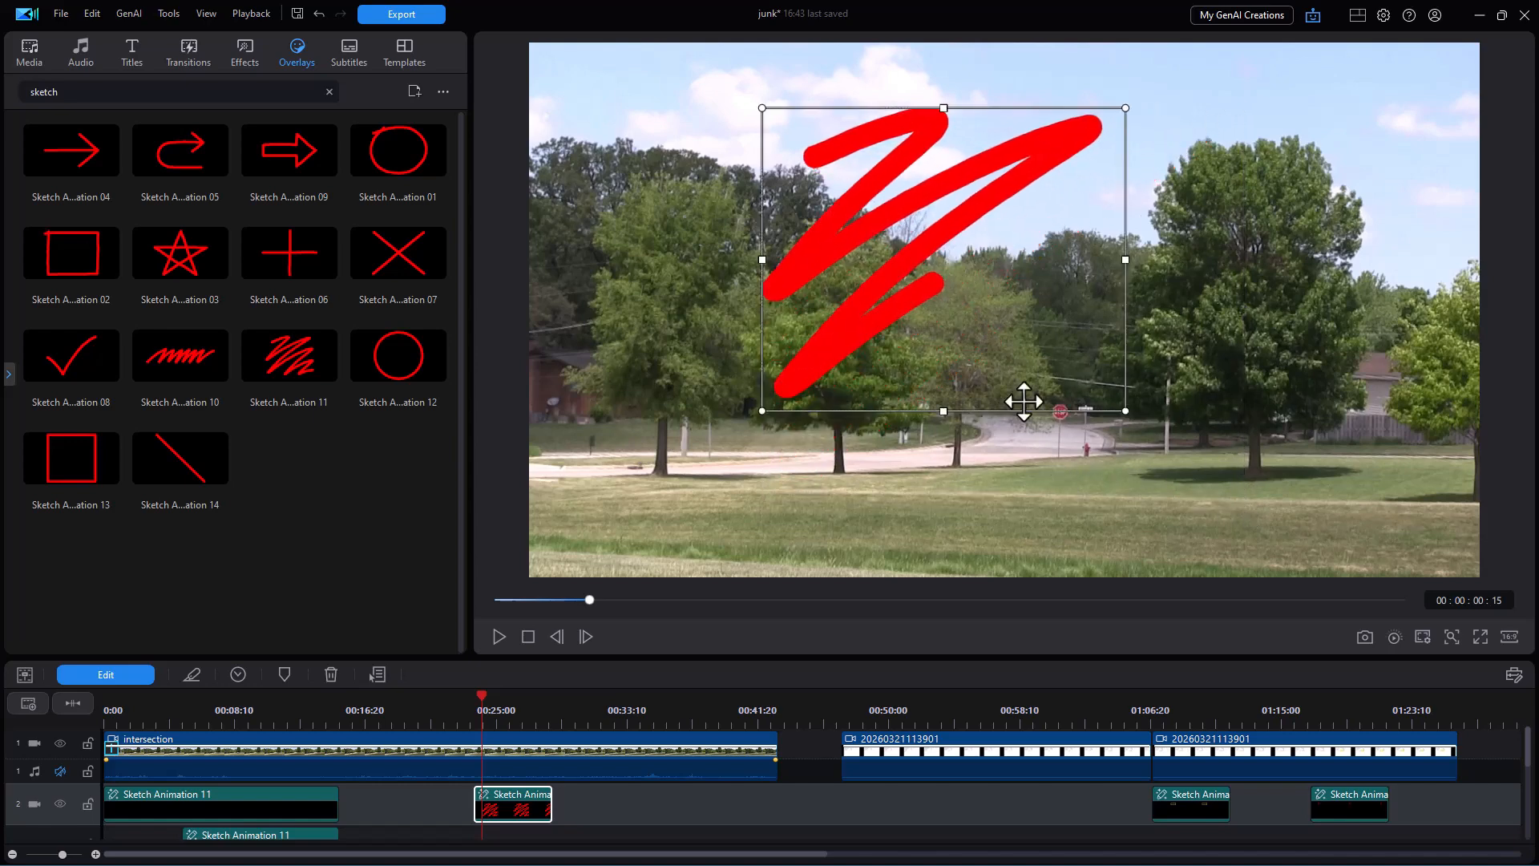
drag(887, 313, 682, 357)
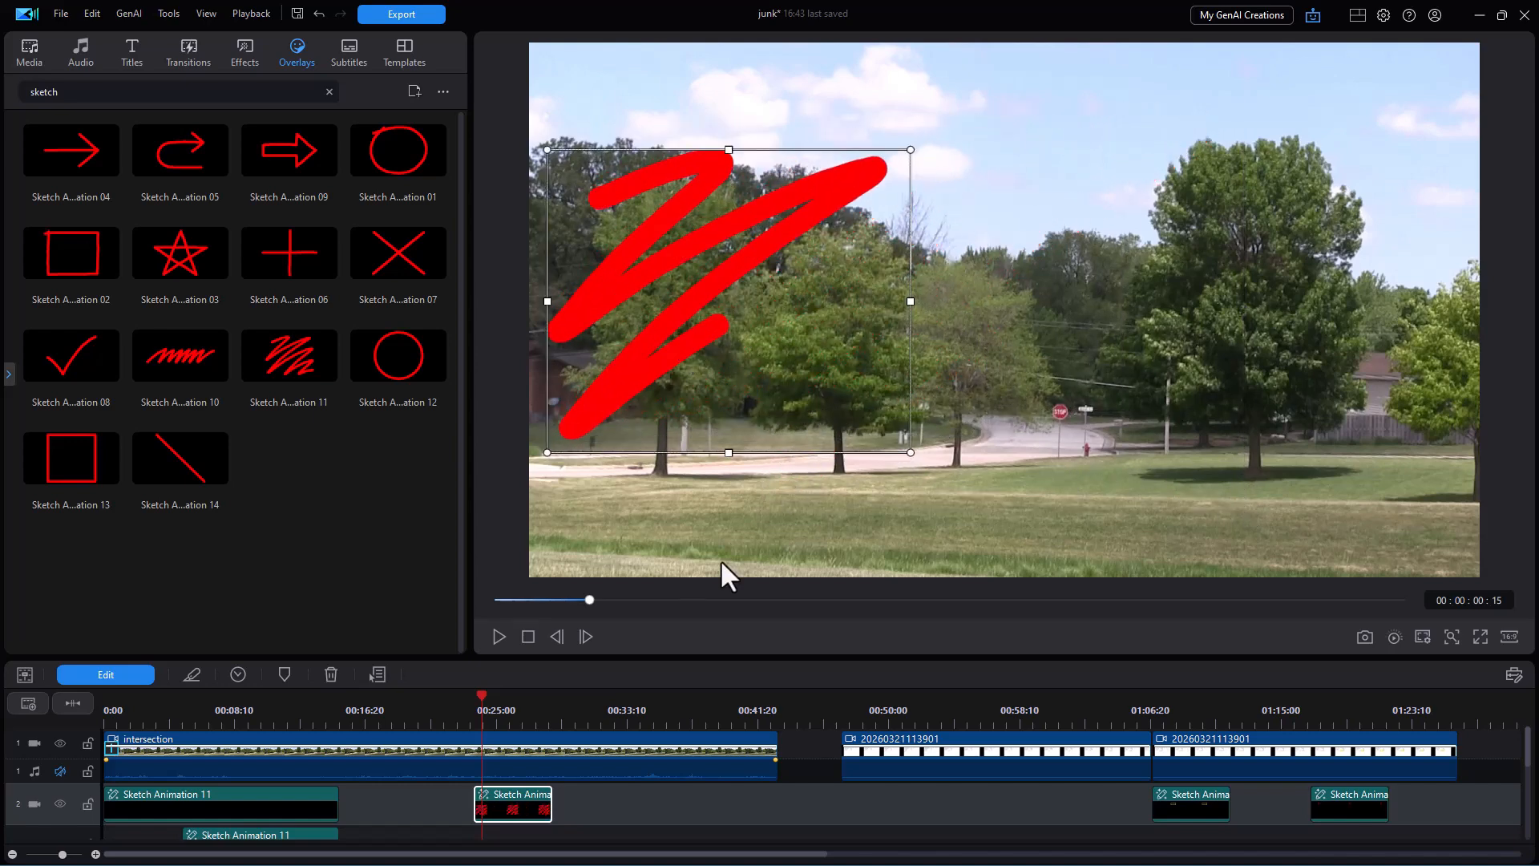
- Show the nearly completed scribble and narrow it from both sides to cover only the leftmost large tree
mouse_move(484, 694)
mouse_down()
mouse_move(560, 705)
mouse_move(527, 709)
mouse_move(542, 706)
mouse_up()
click(870, 424)
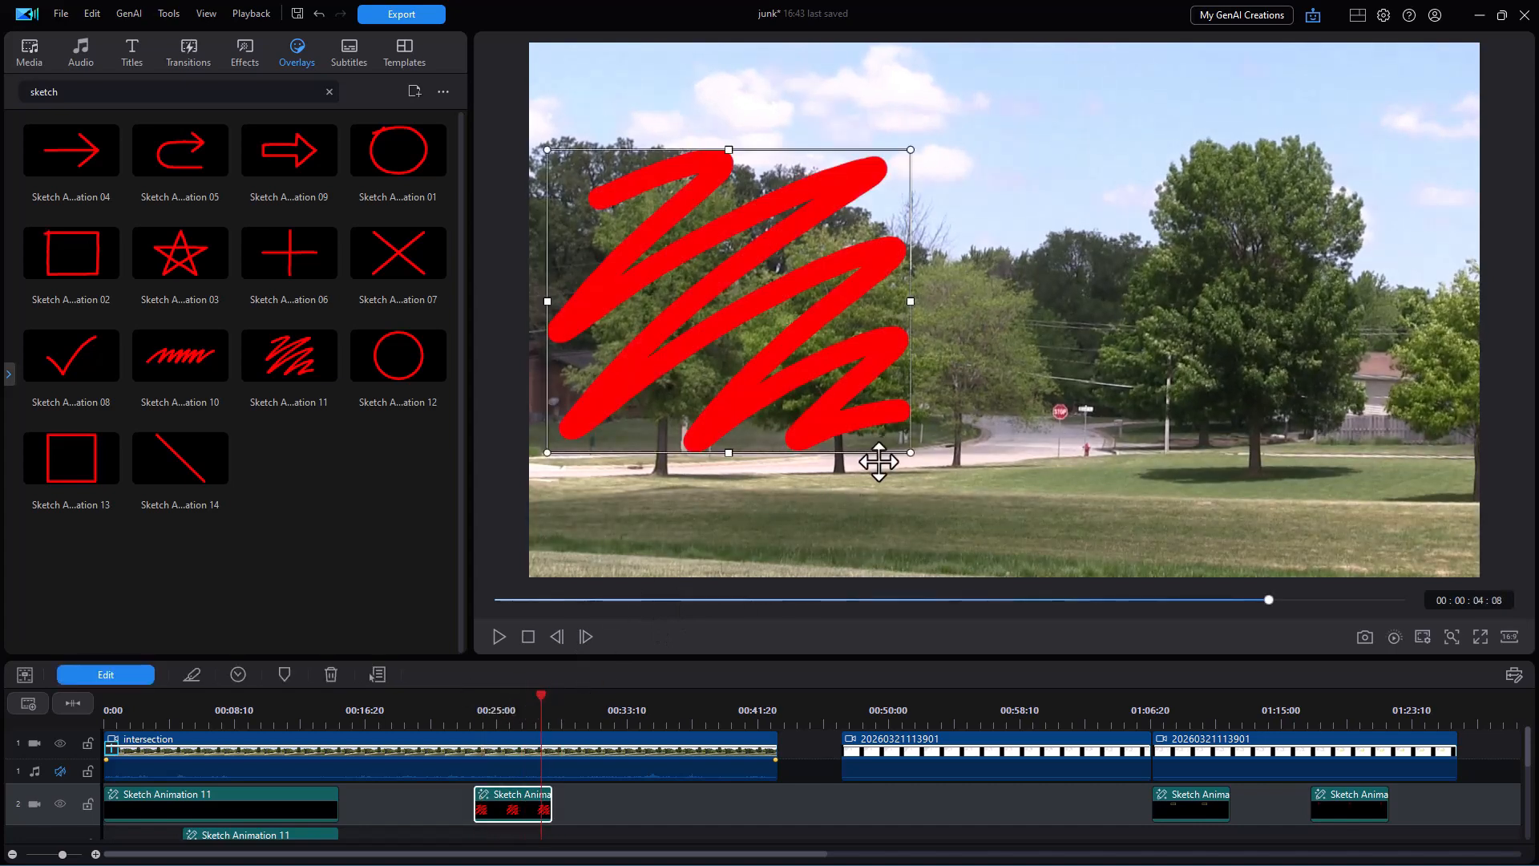
drag(910, 301, 800, 317)
drag(542, 303, 585, 306)
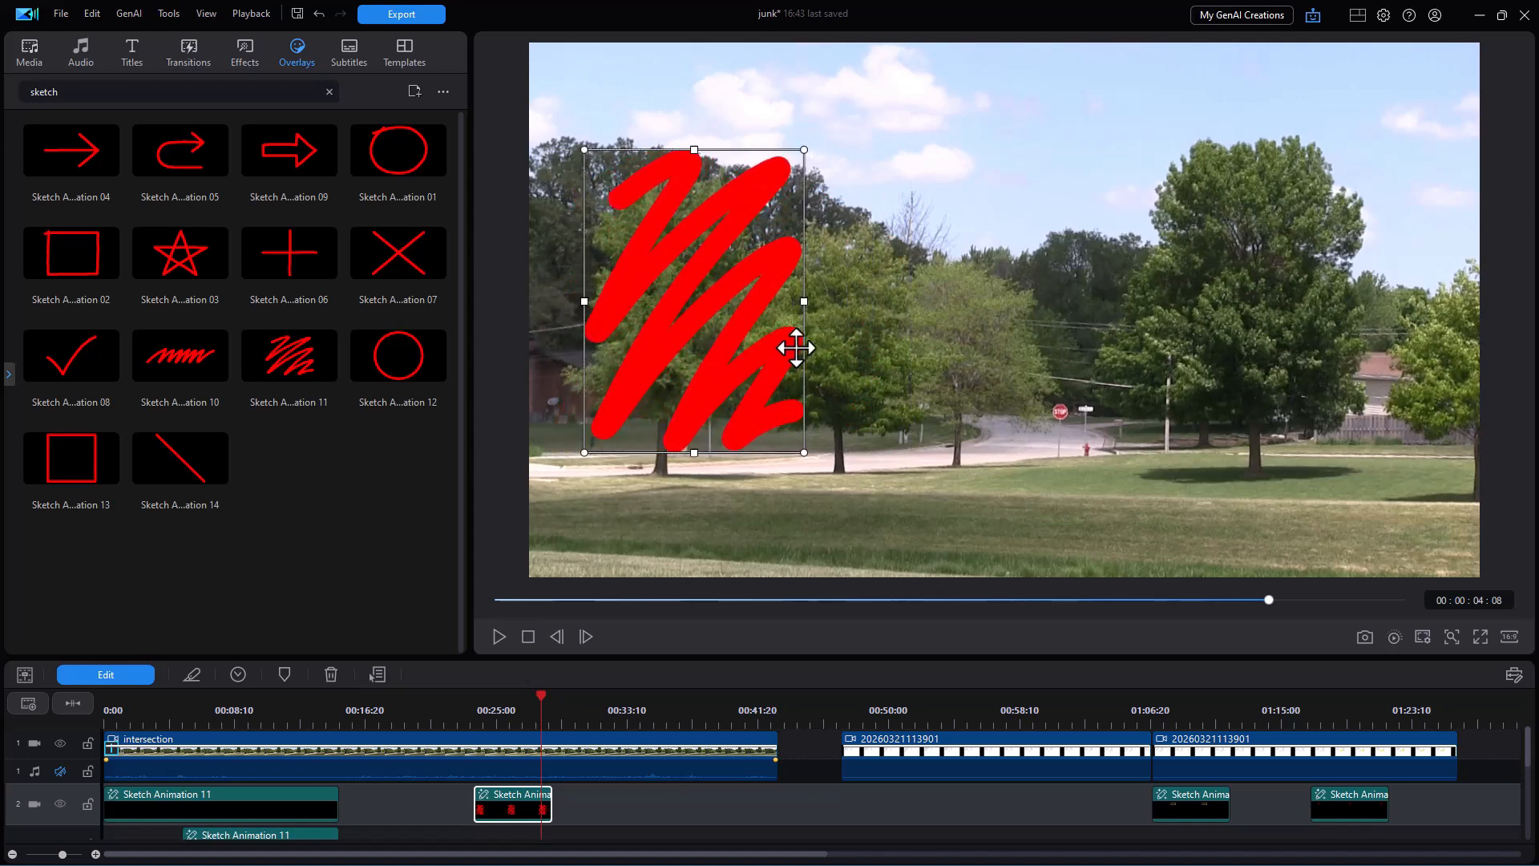
drag(807, 309, 785, 306)
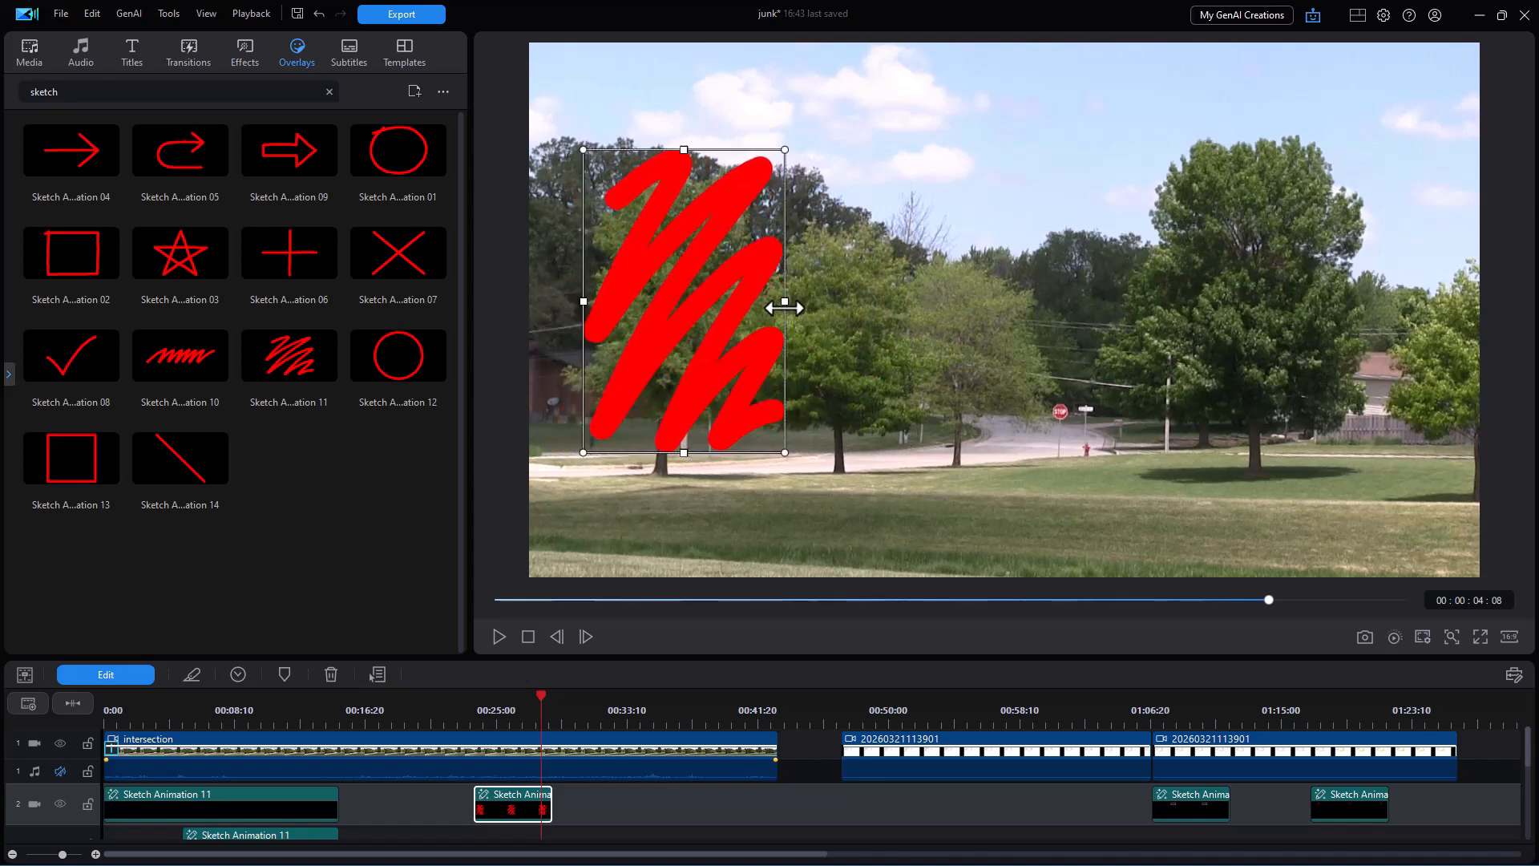
- Open the scribble in Sketch Designer and set its line width to 7 and opacity to 100%
click(131, 673)
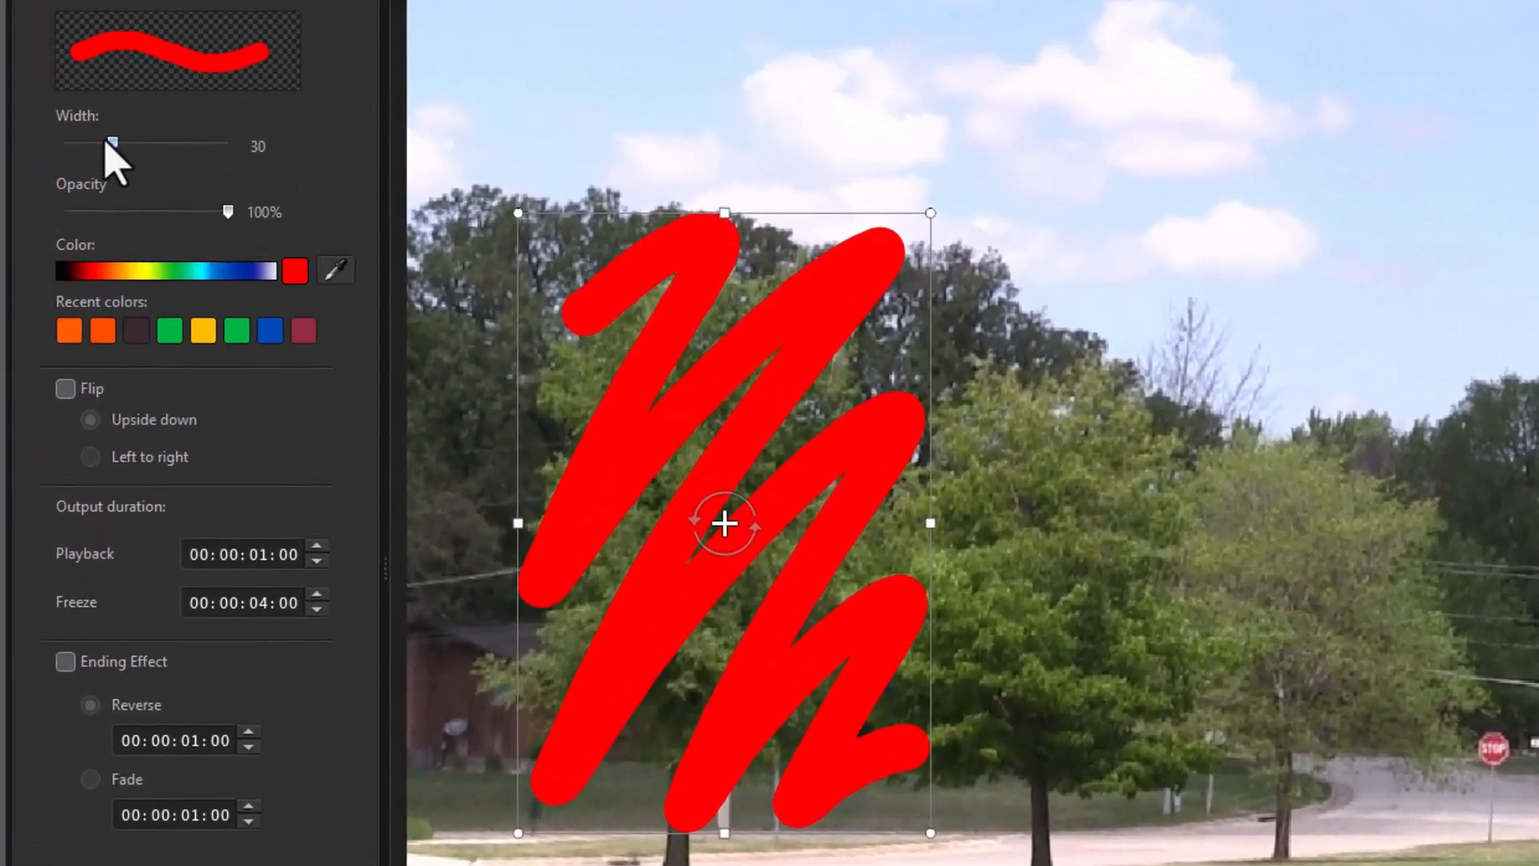
drag(98, 148, 71, 144)
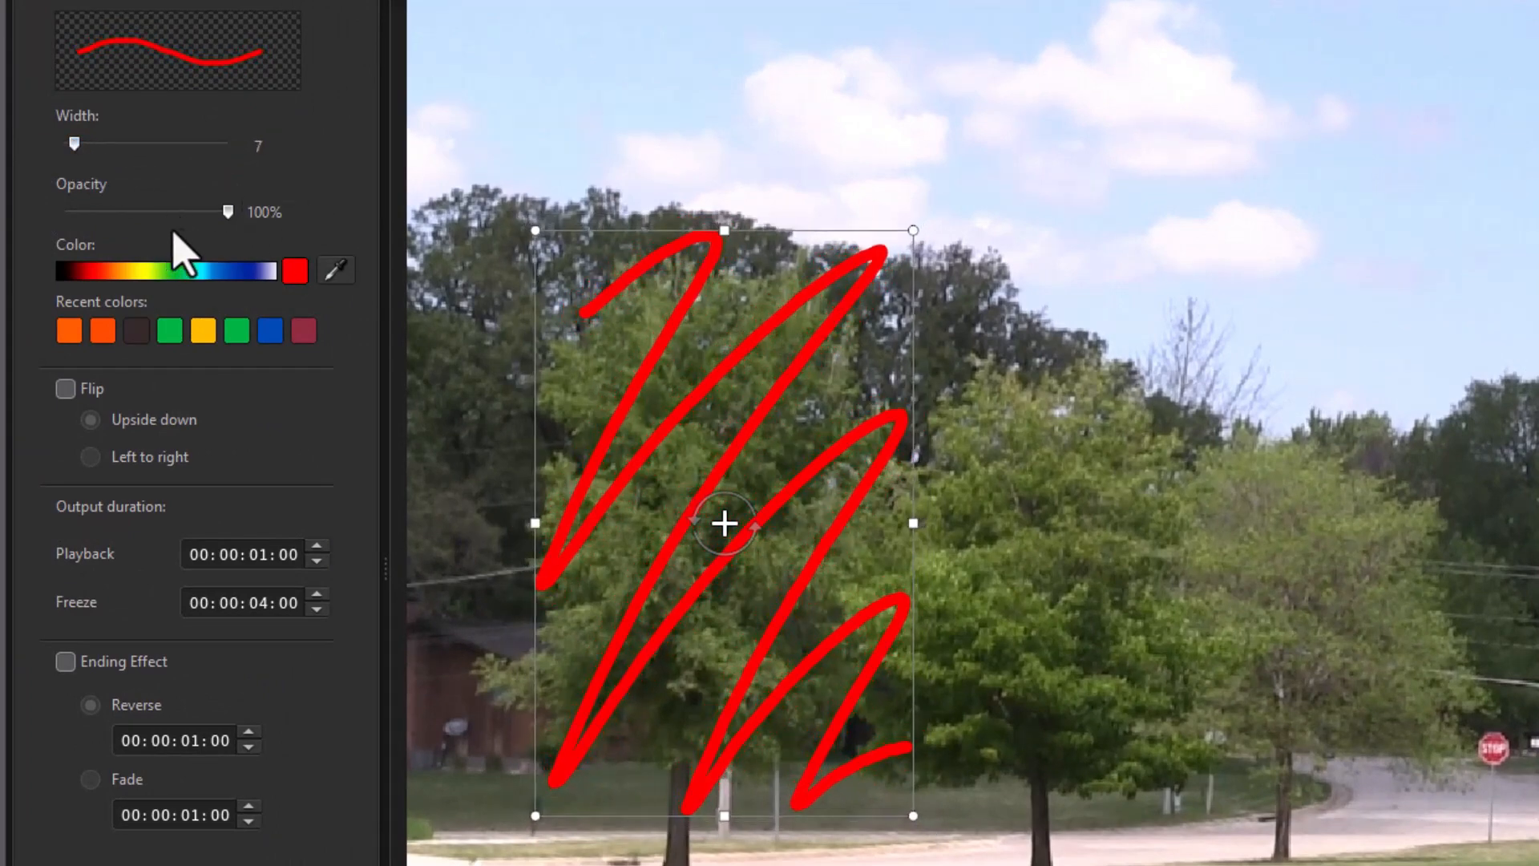
mouse_move(229, 211)
mouse_down()
mouse_move(60, 215)
mouse_move(73, 232)
mouse_move(288, 240)
mouse_up()
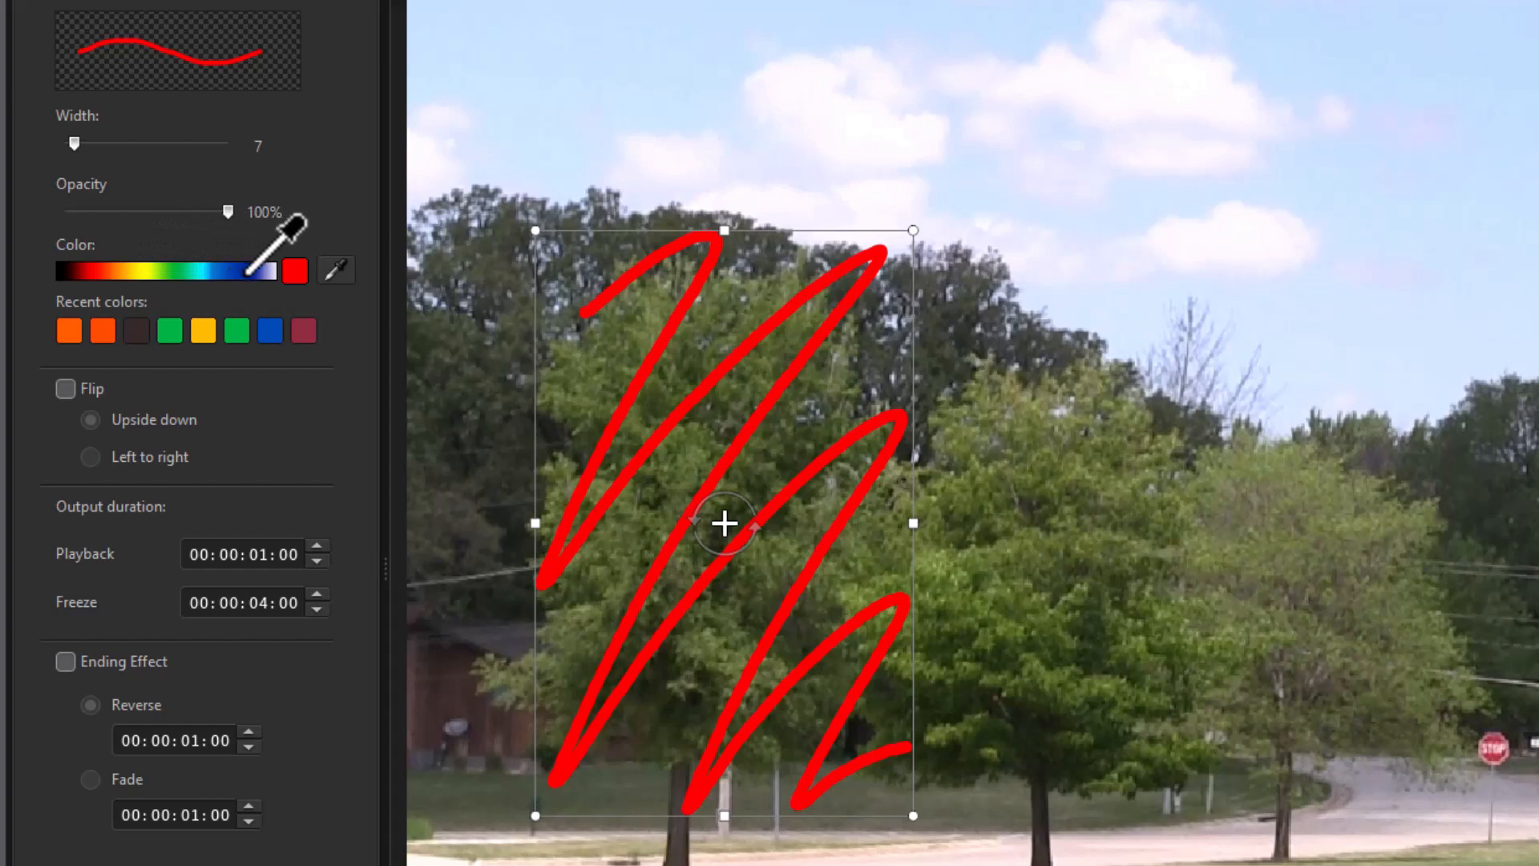
- Try green for the sketch line, and replace it with a dusty pink sampled from the video preview
mouse_move(242, 274)
mouse_down()
mouse_move(144, 273)
mouse_move(188, 270)
mouse_up()
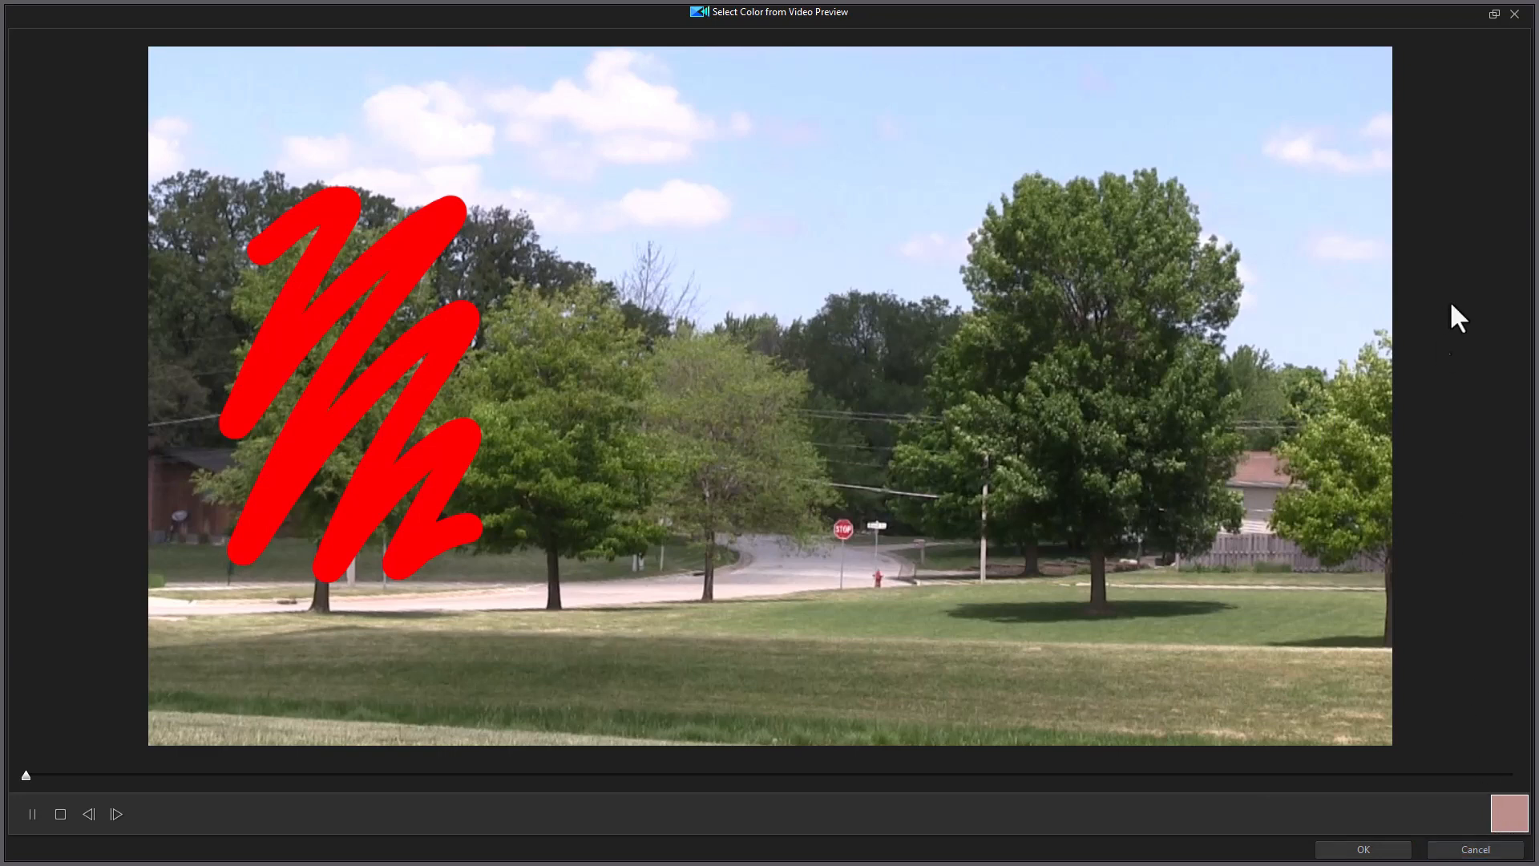
click(1493, 13)
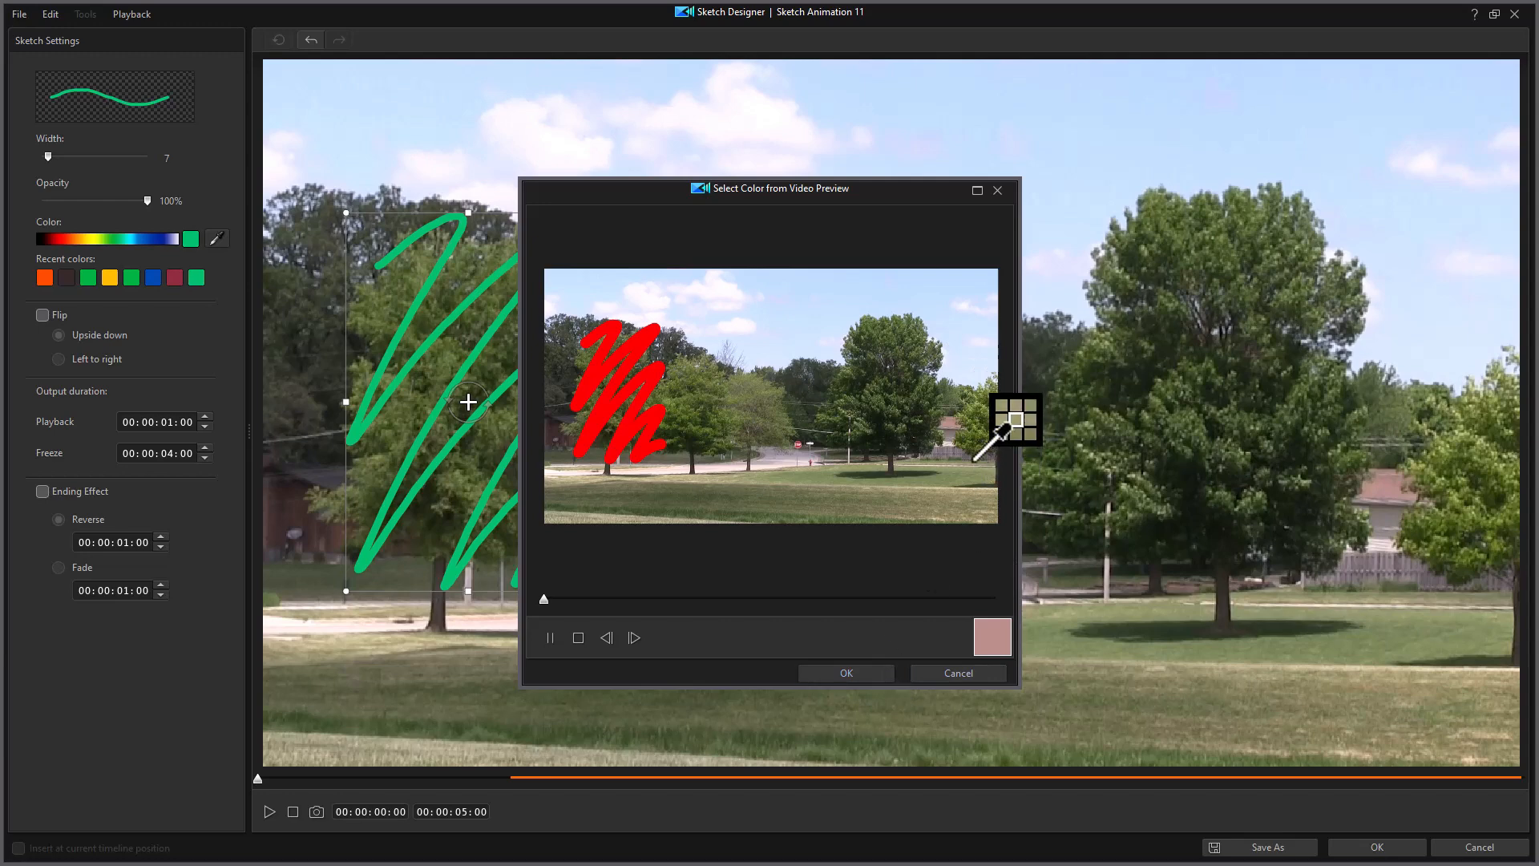
click(849, 674)
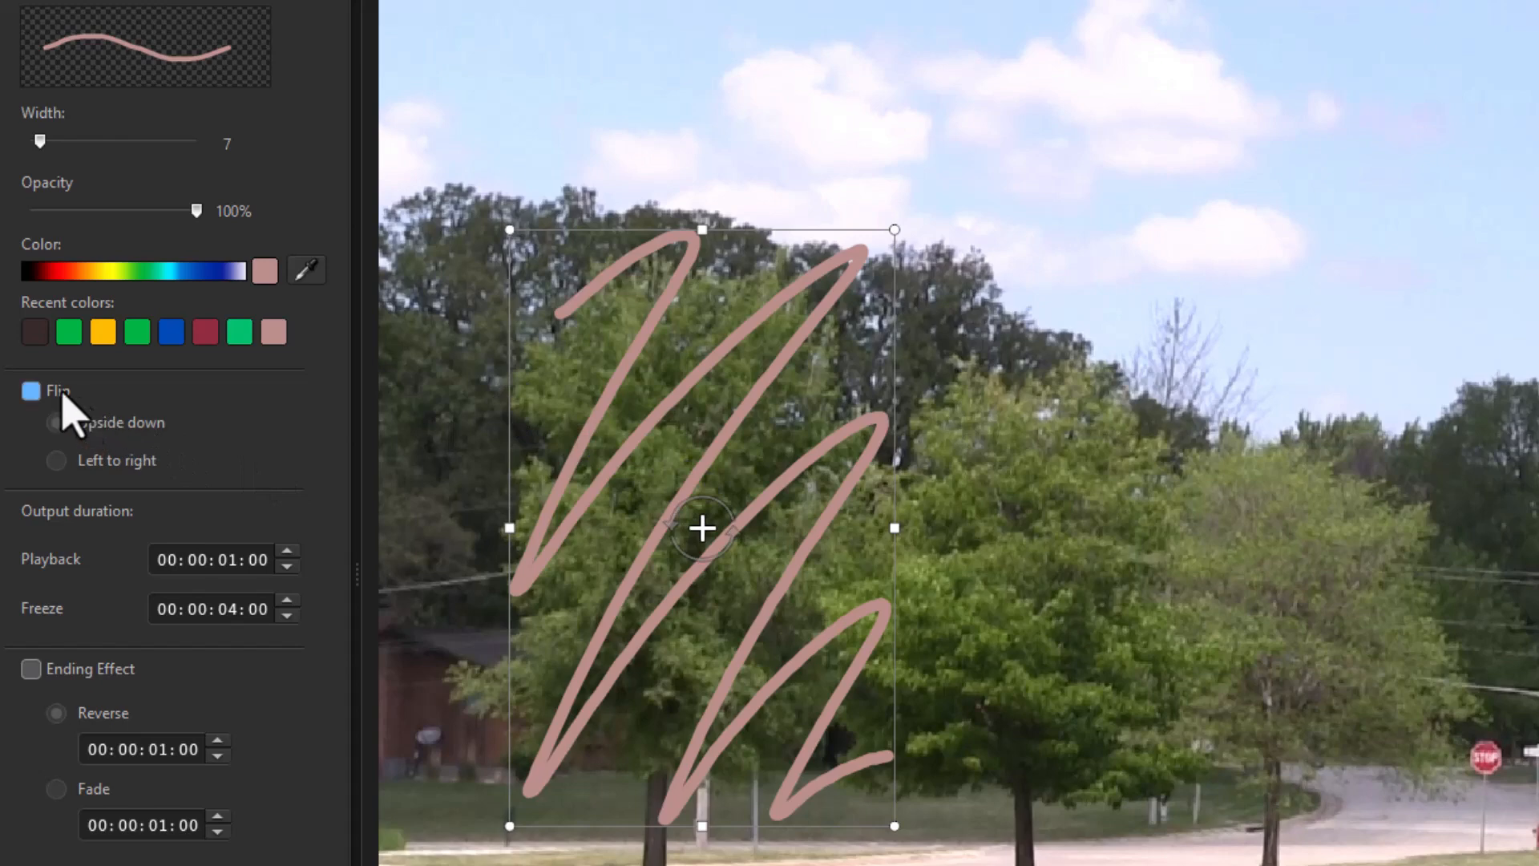
- Try flipping the sketch upside down and left to right, and turn the flip off again
click(30, 392)
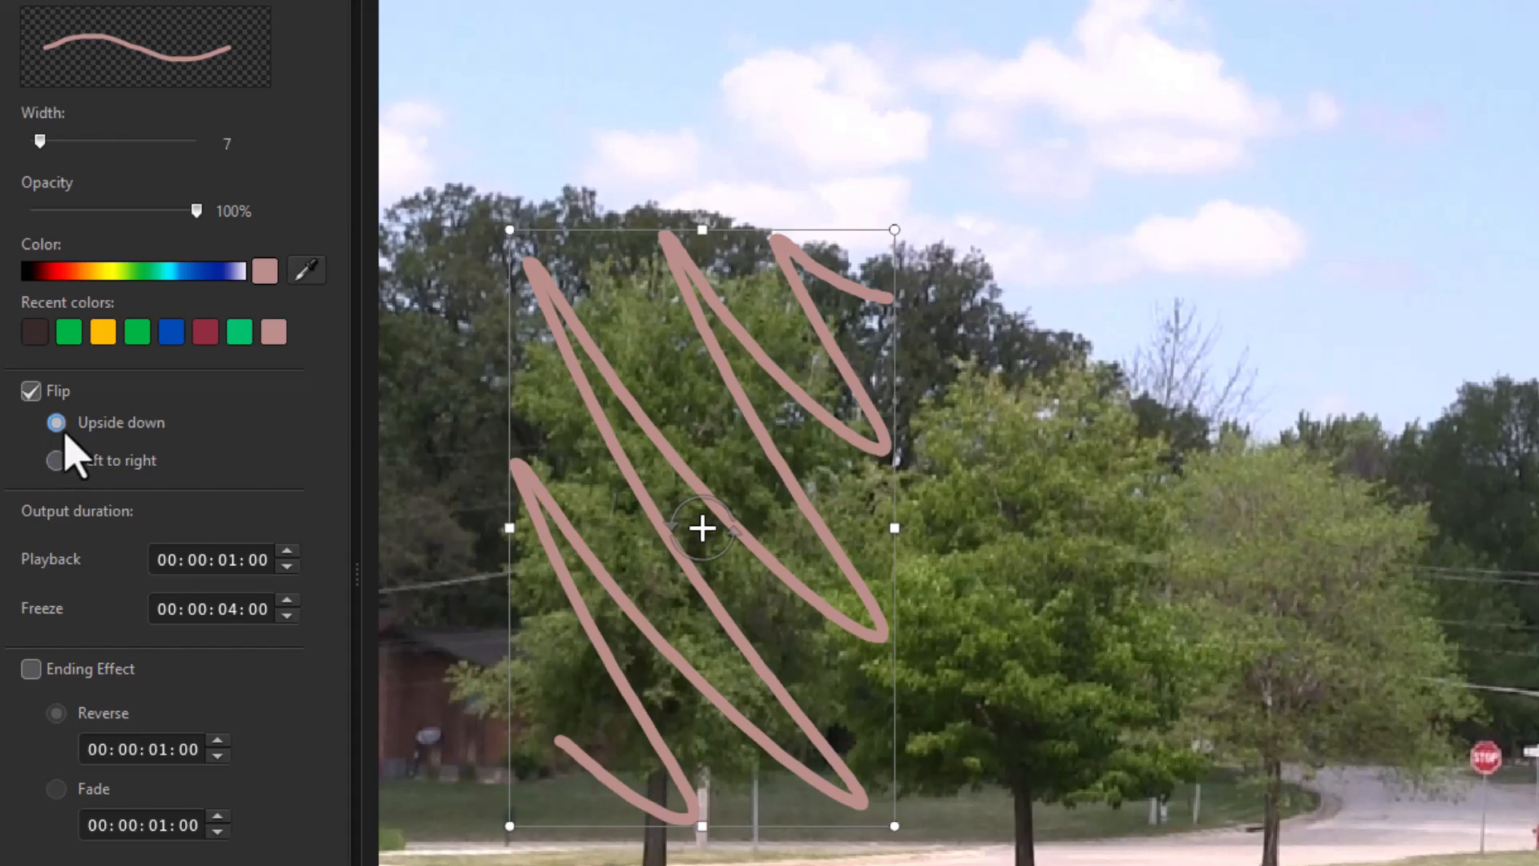
click(58, 463)
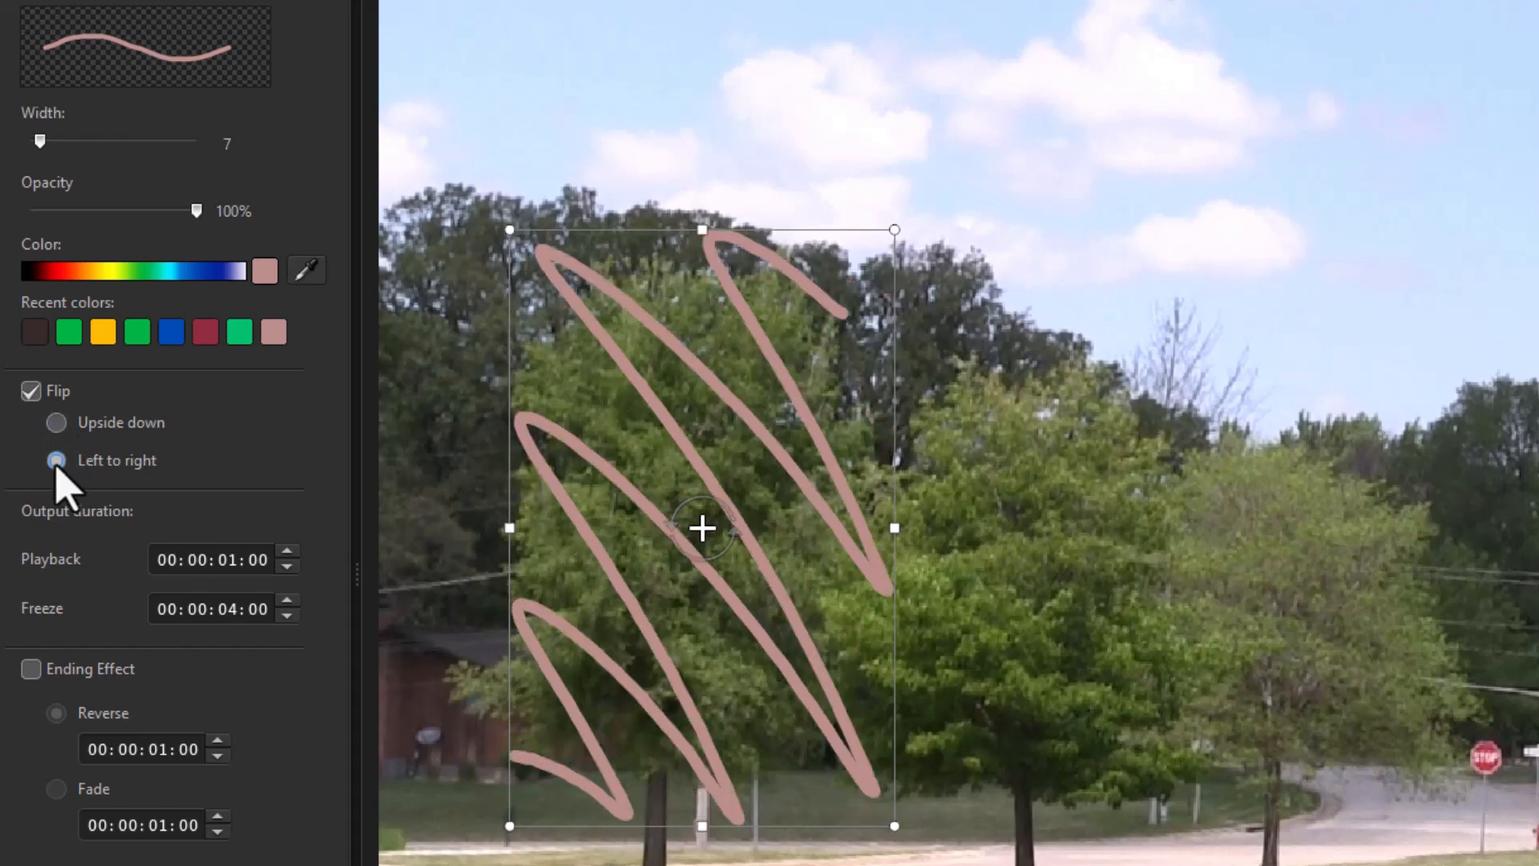
click(30, 391)
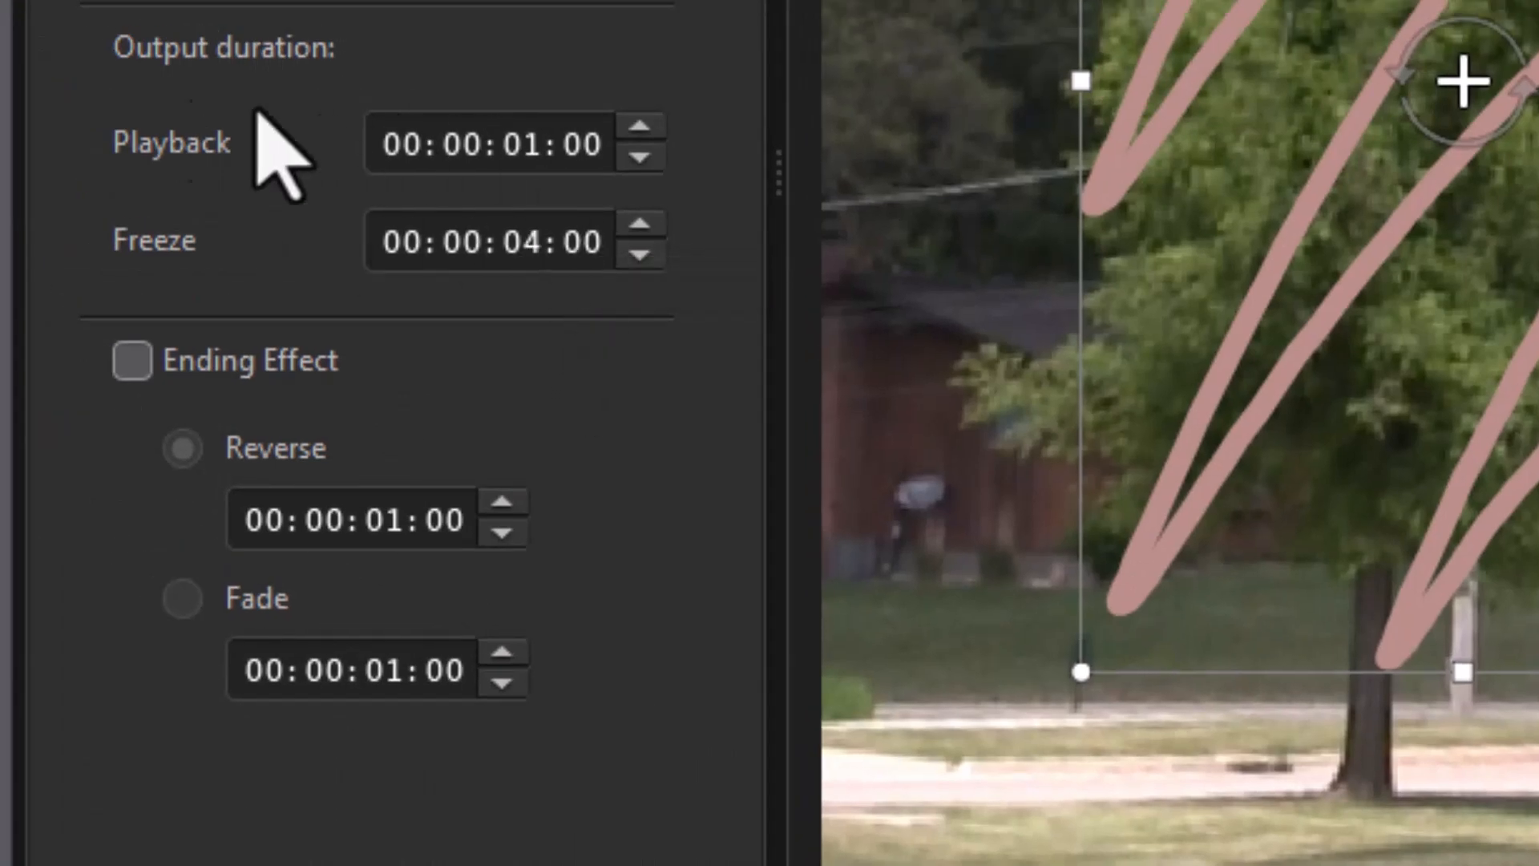
- Set the sketch's freeze duration to 3 seconds and its playback duration to 2 seconds
click(517, 240)
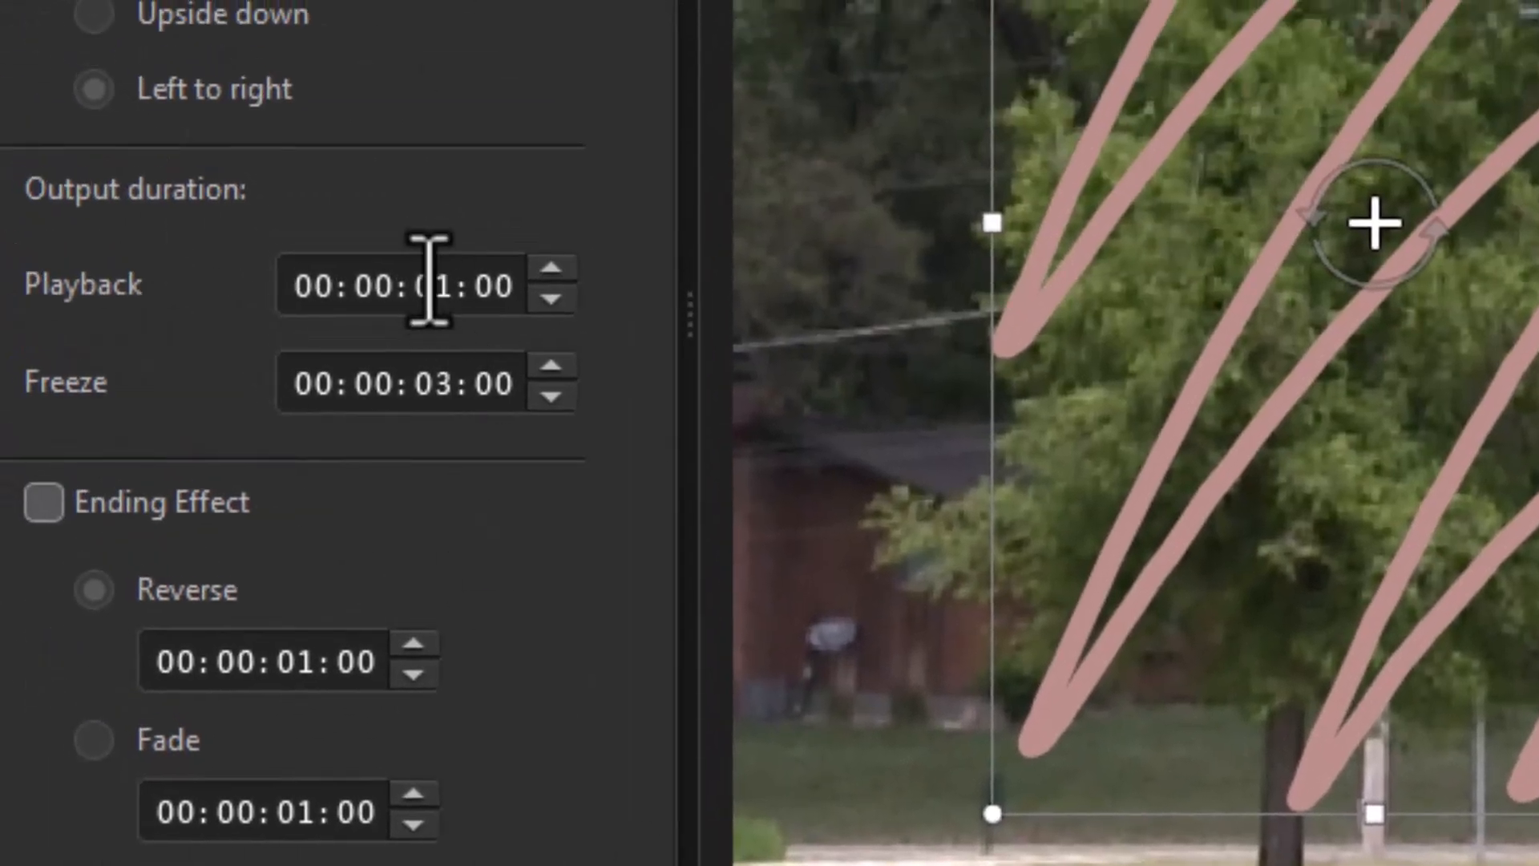
click(429, 287)
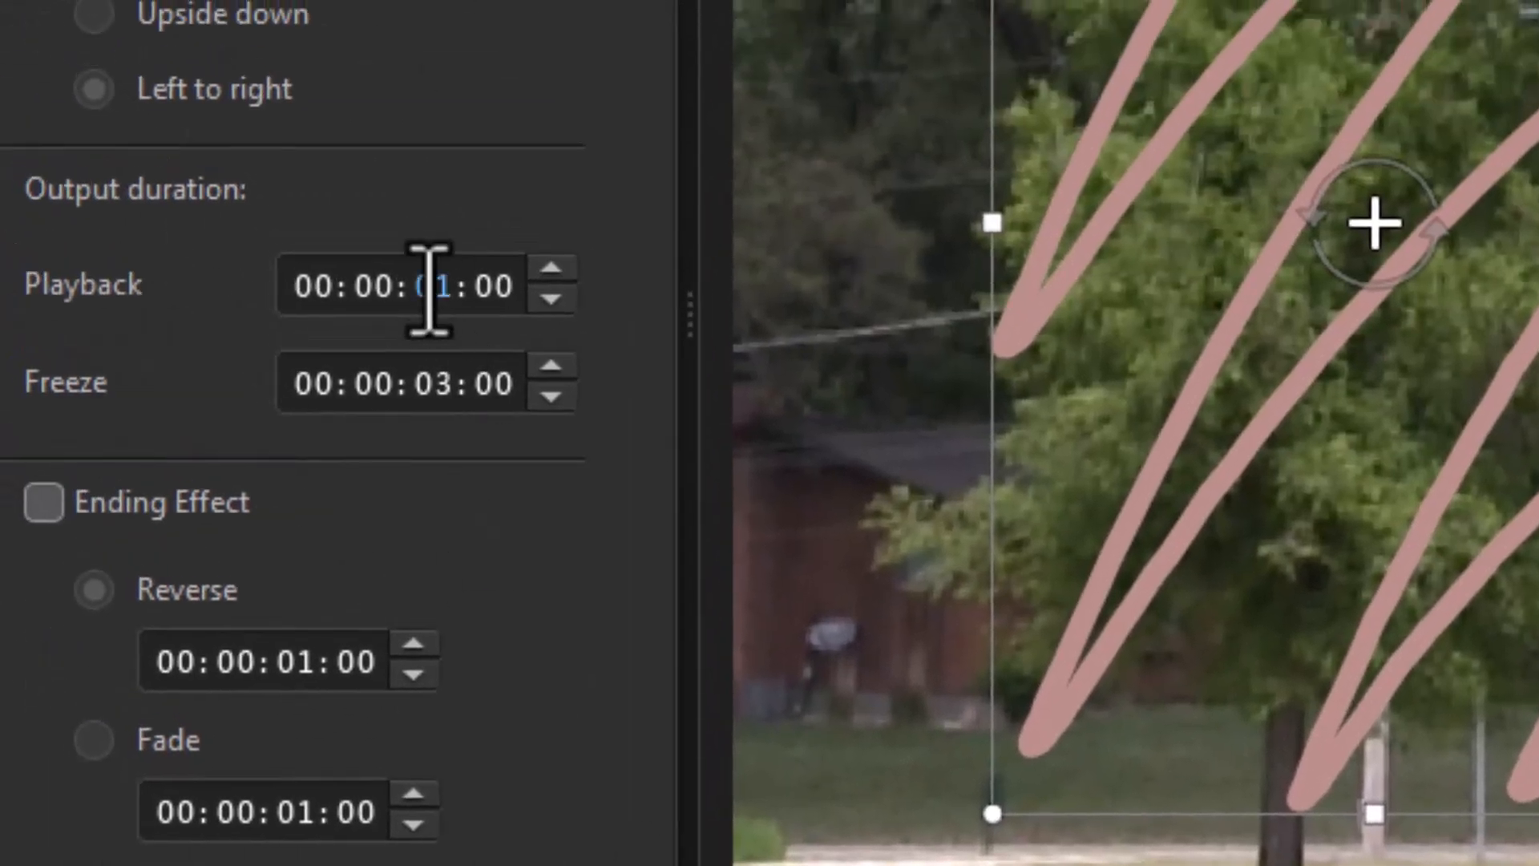
text(2)
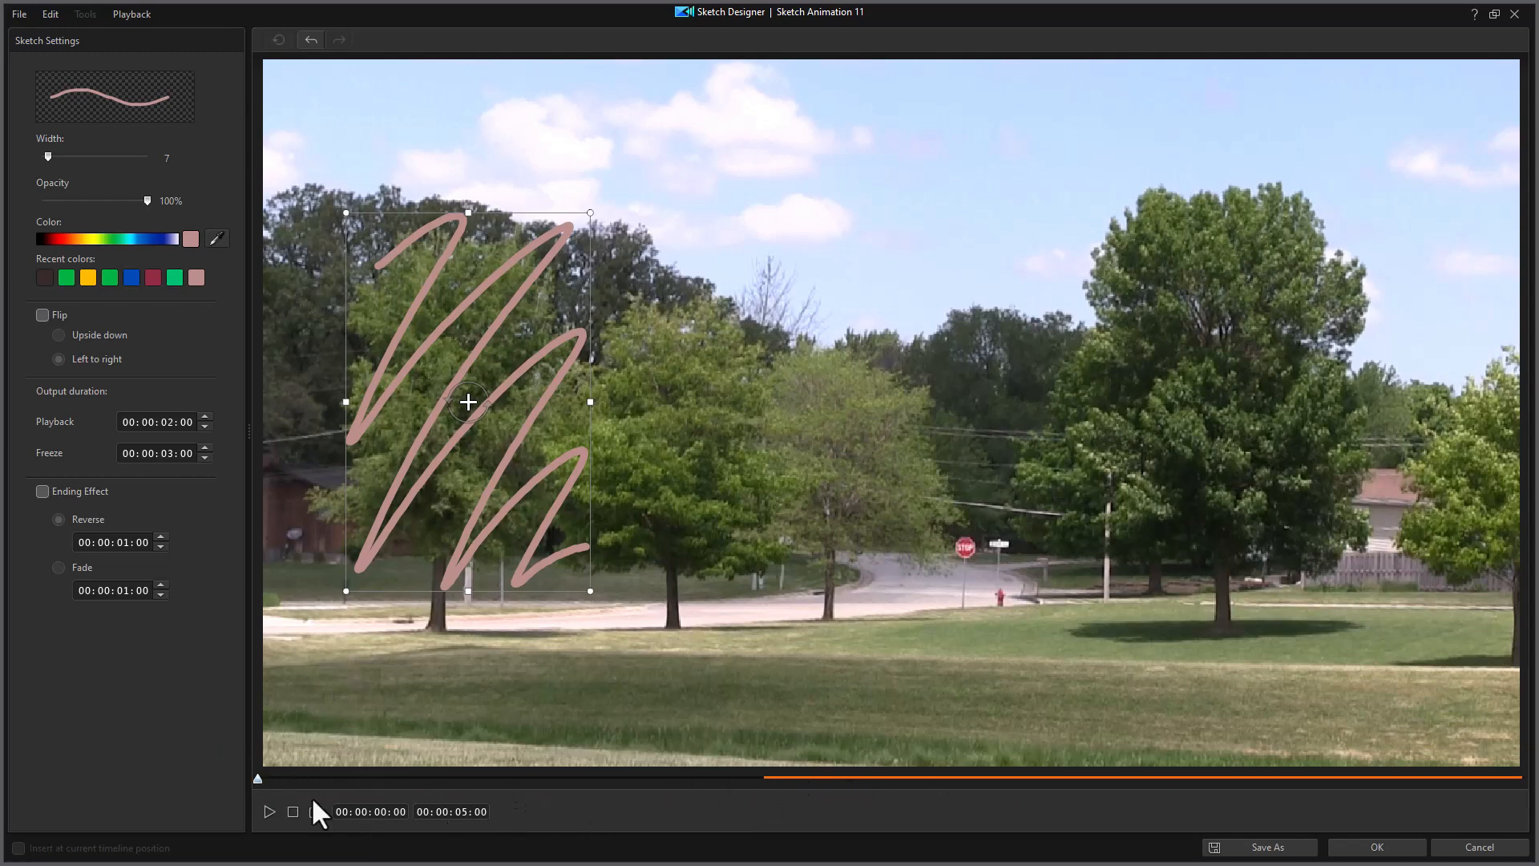
- Preview the scribble sketch, give it a Reverse ending effect lasting 2 seconds, and play it again
click(269, 811)
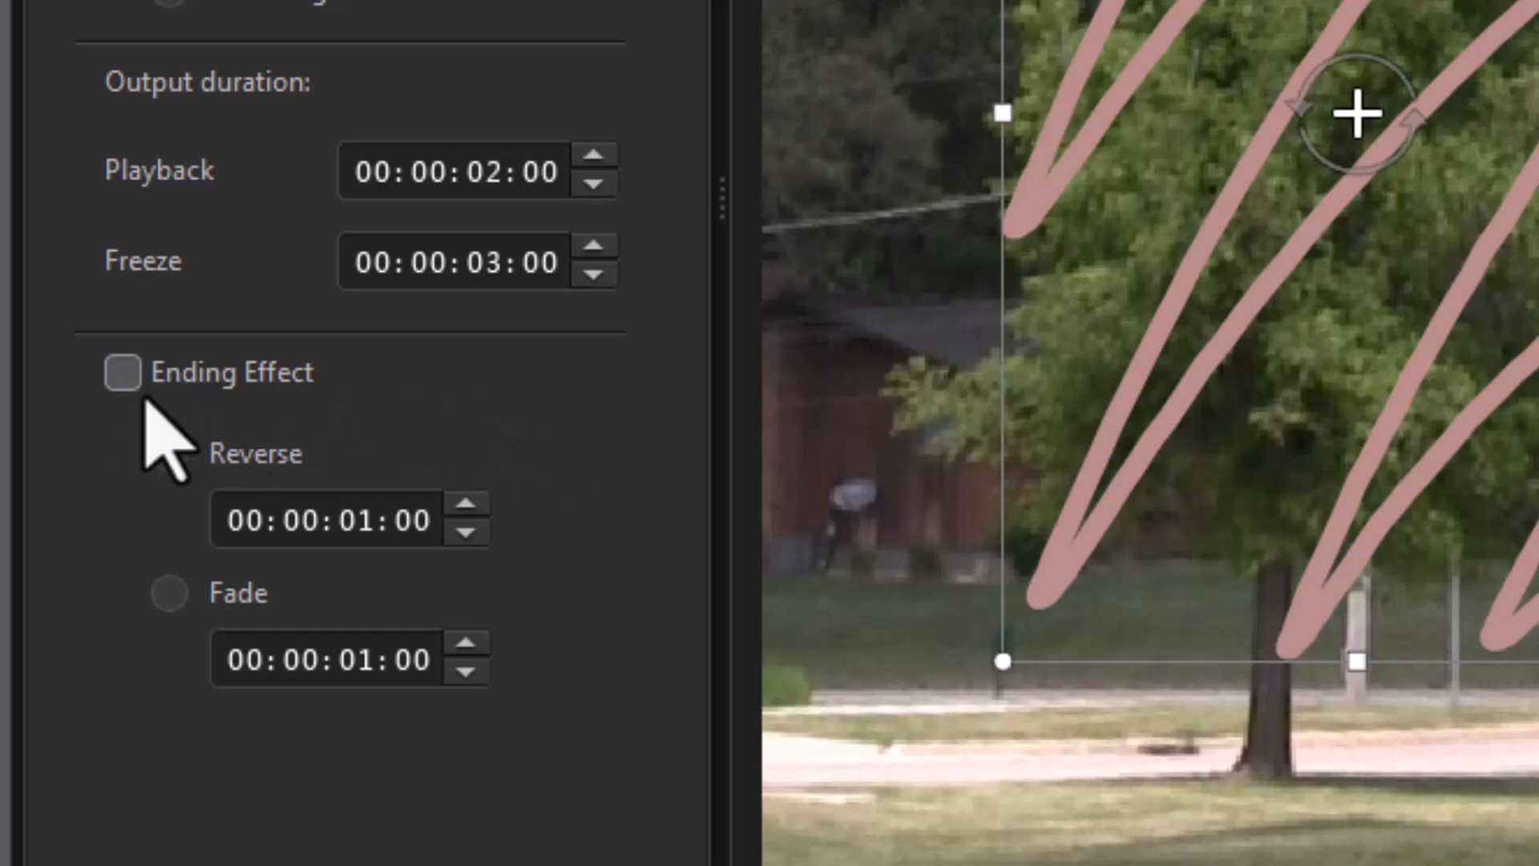
click(120, 372)
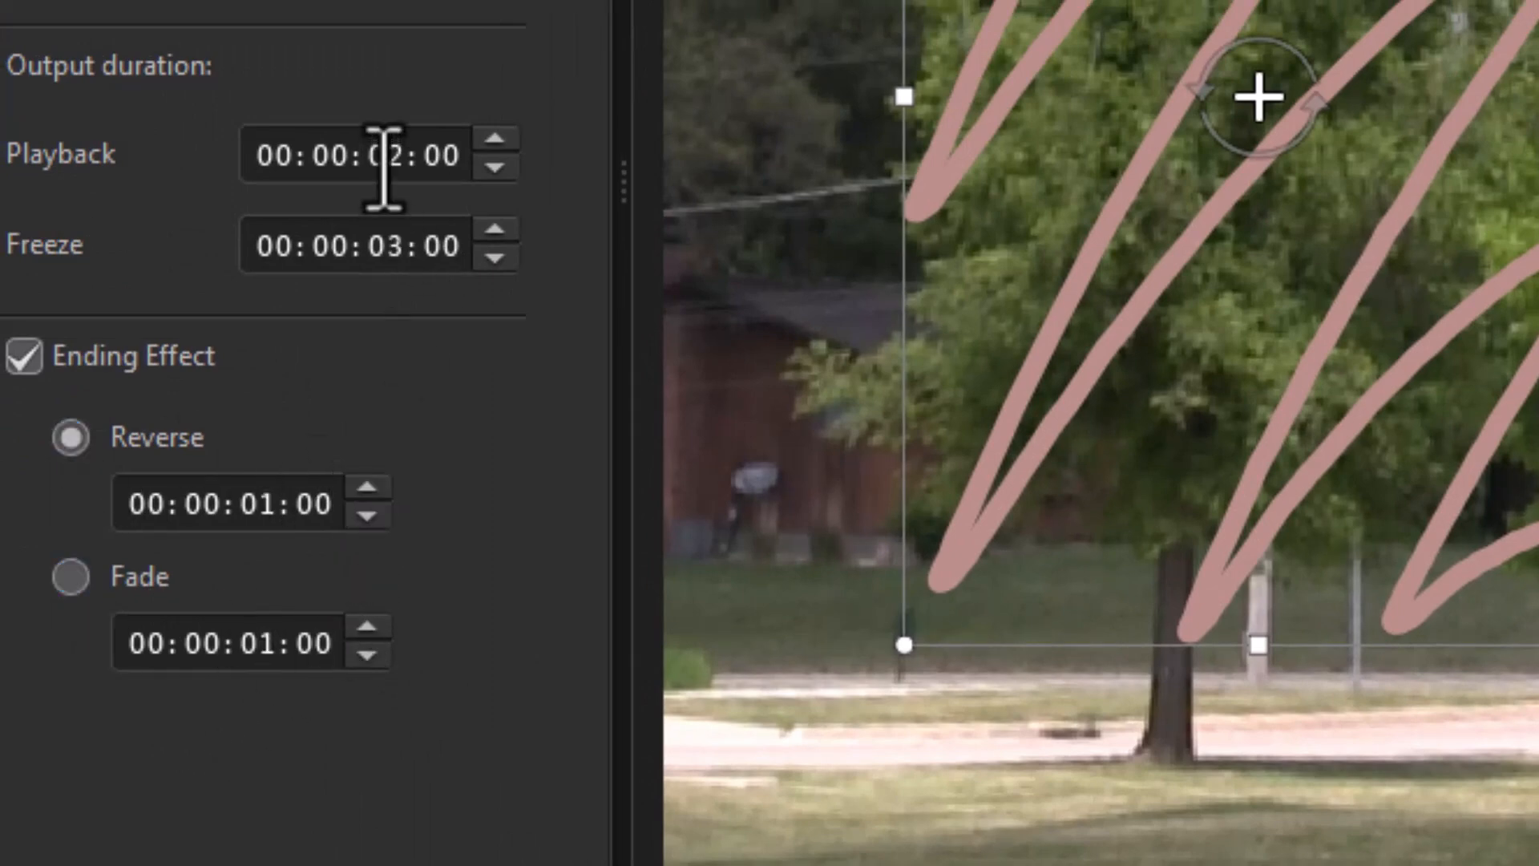
click(260, 508)
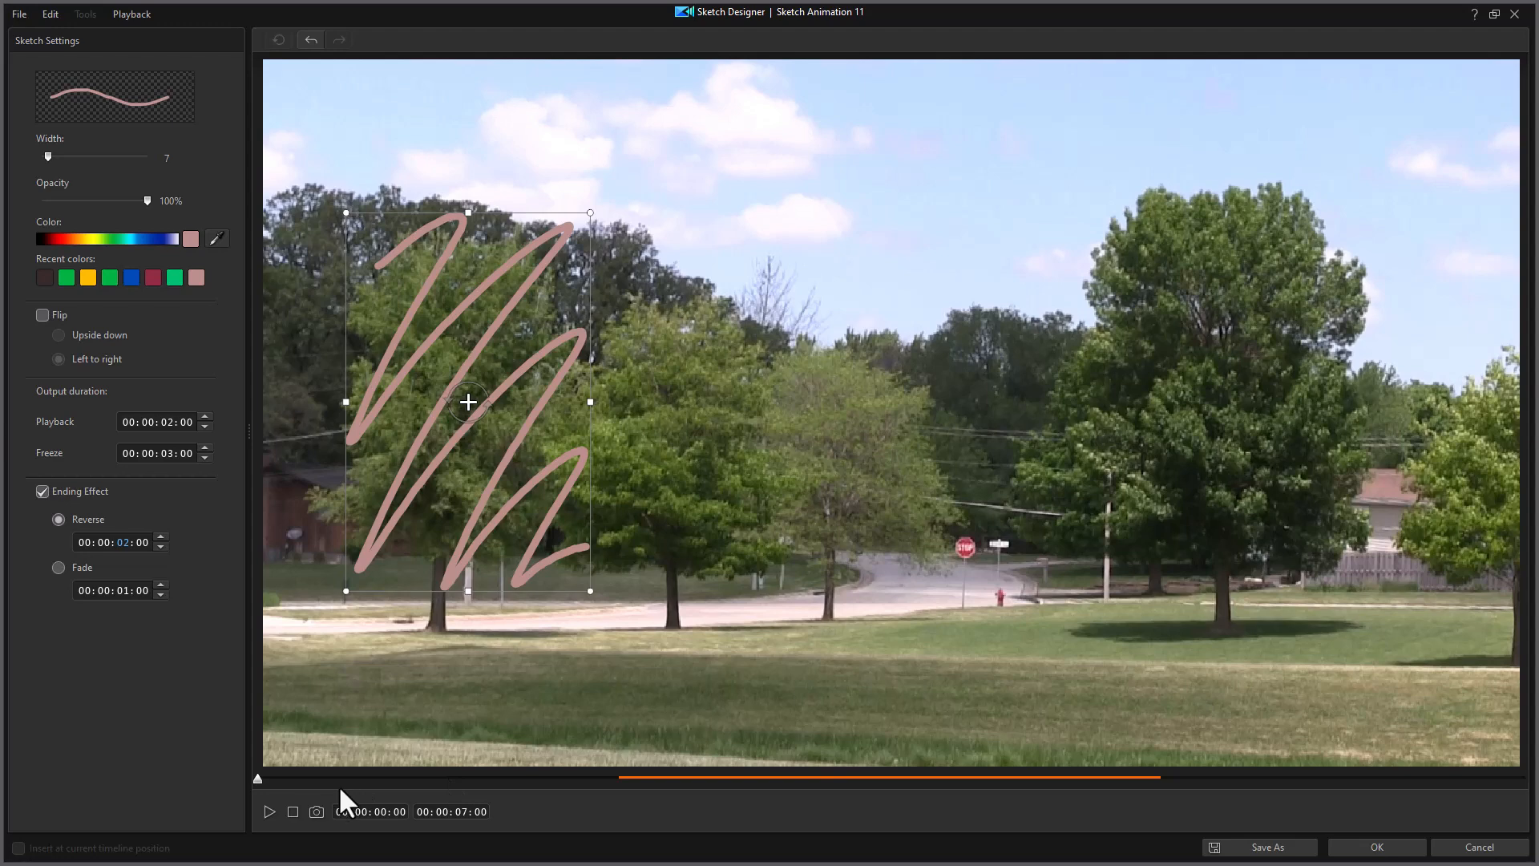
click(268, 811)
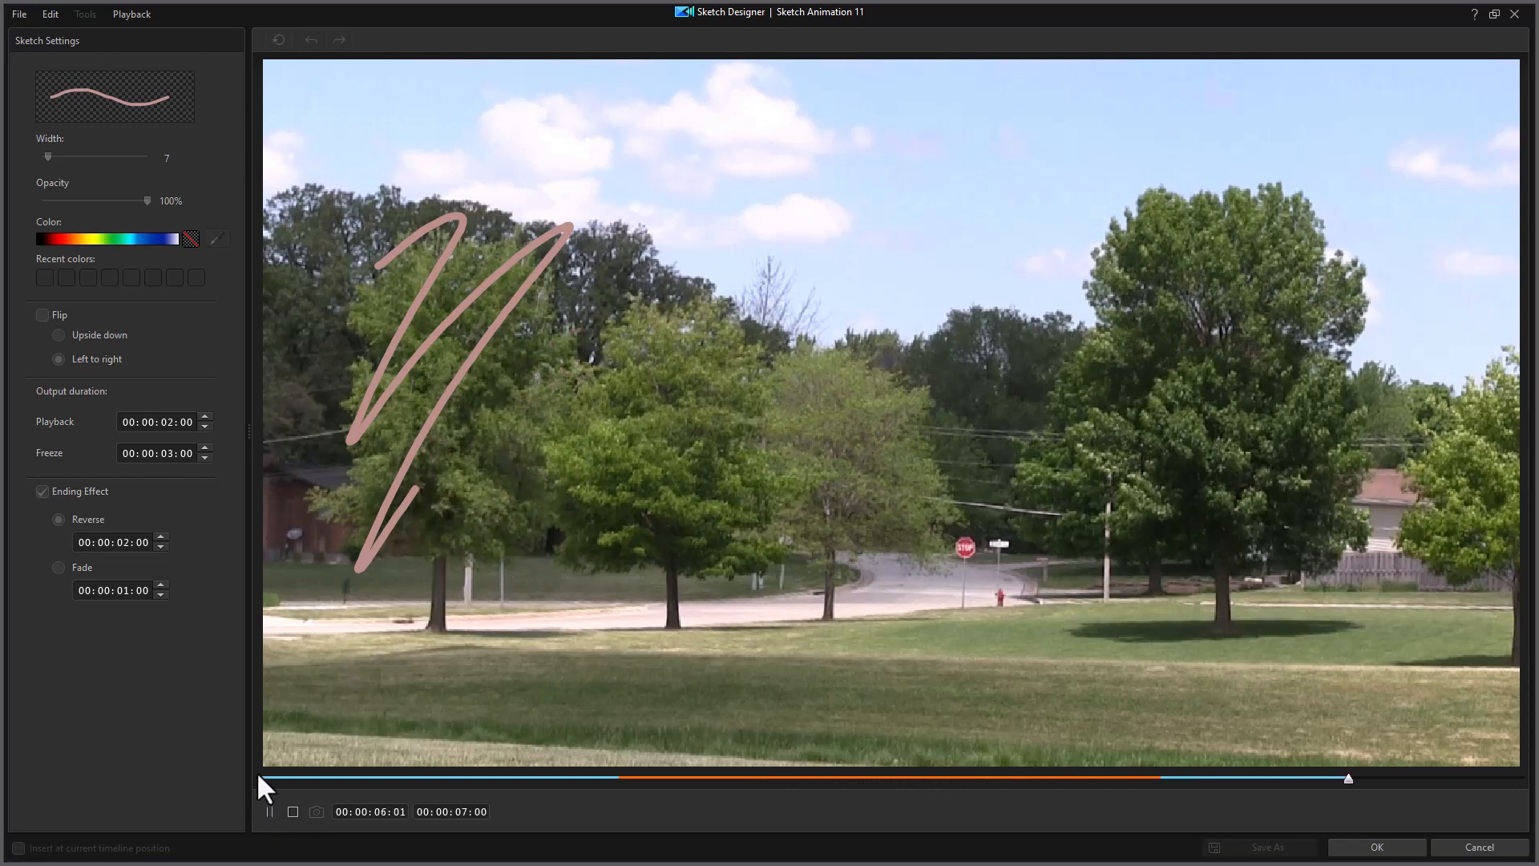
click(257, 775)
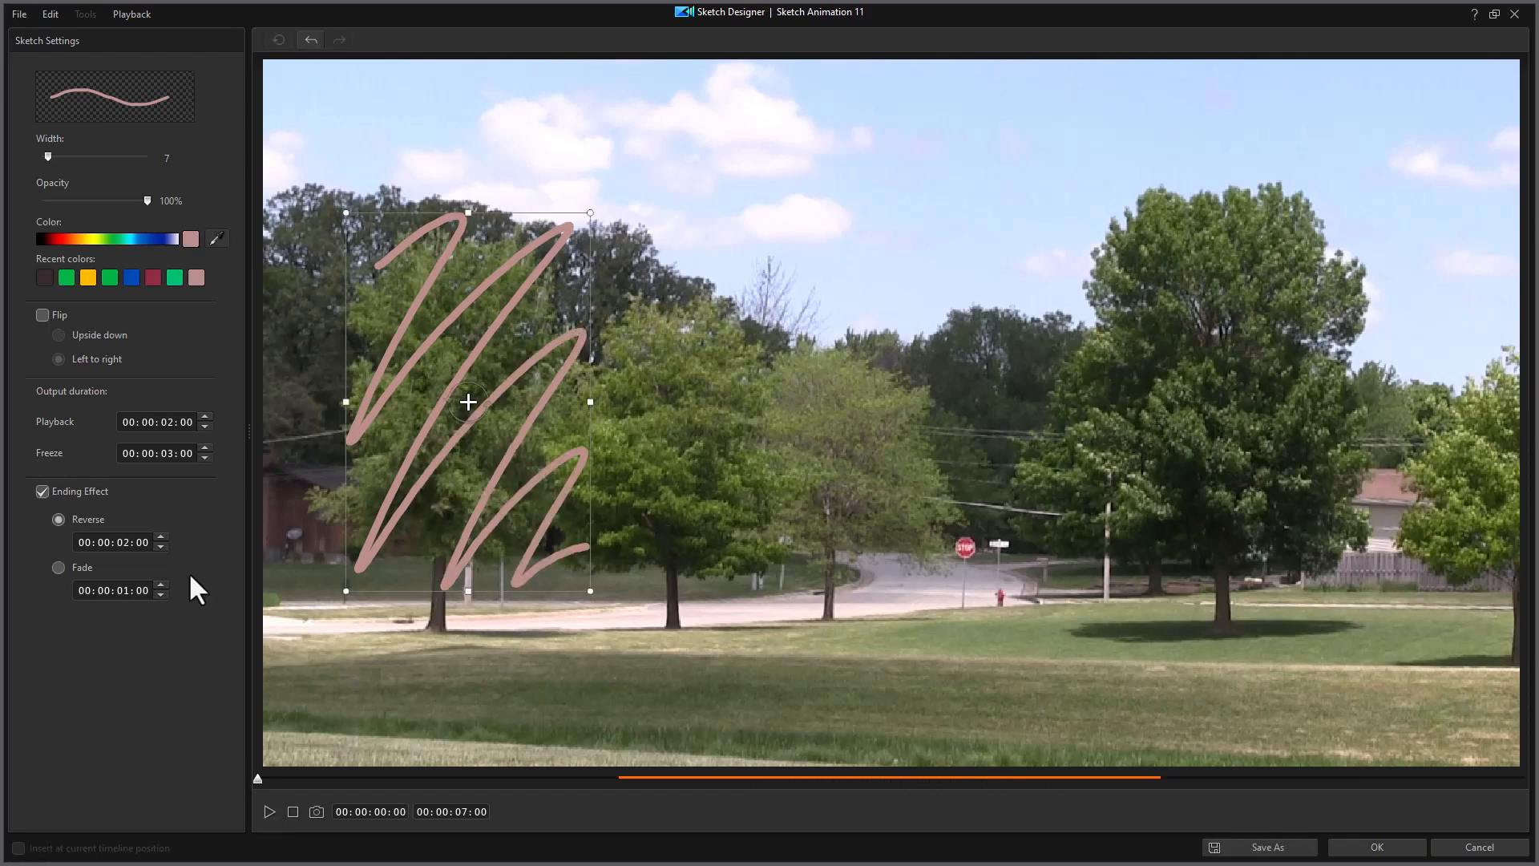
- Switch the scribble's ending effect to Fade, apply the design, and play the clip on the timeline
click(58, 567)
click(1377, 847)
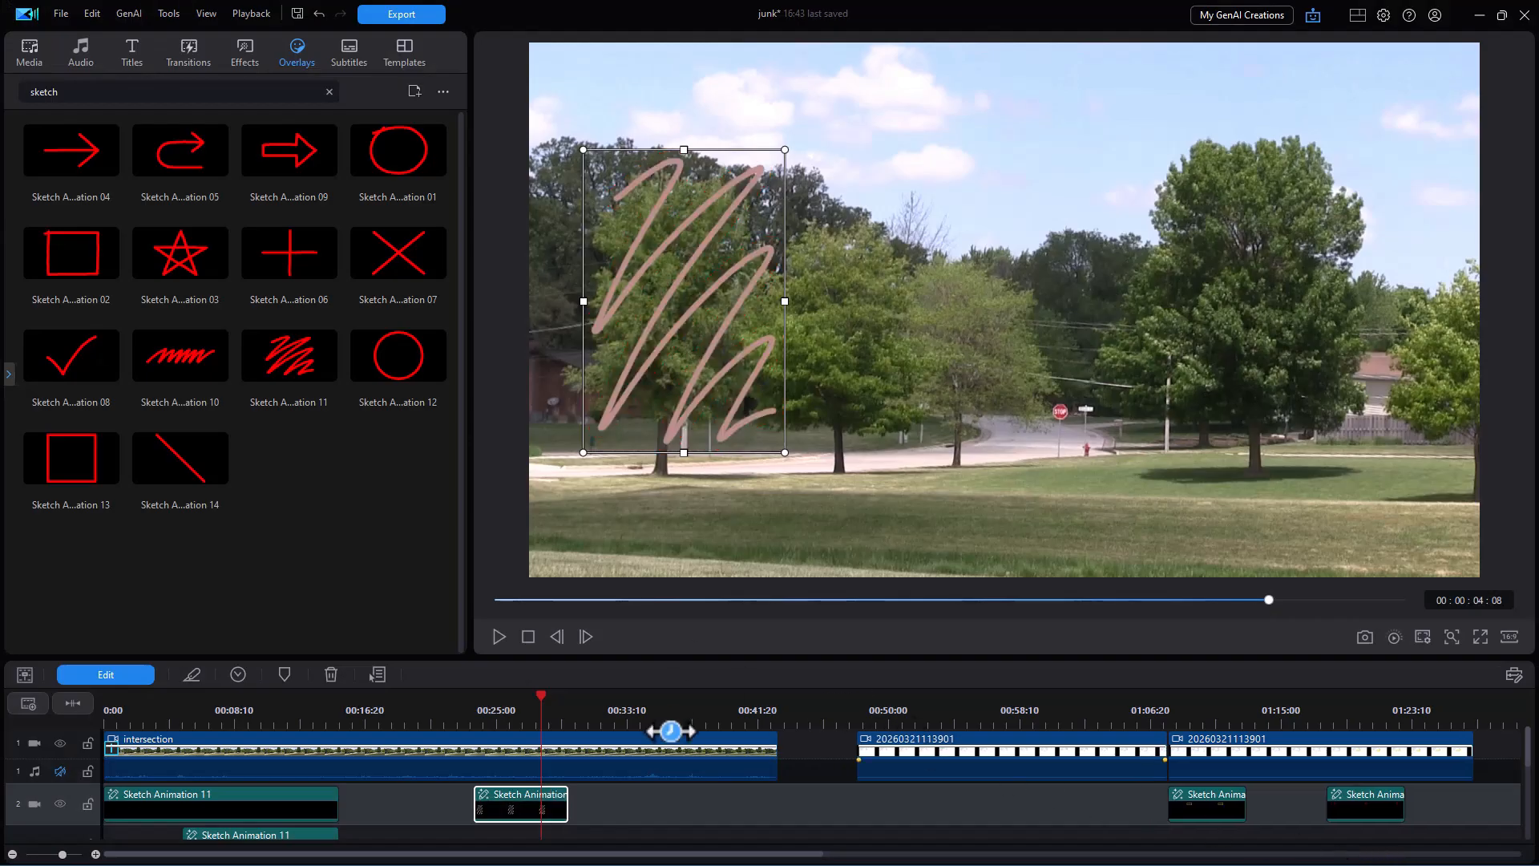
drag(549, 709, 469, 708)
click(497, 636)
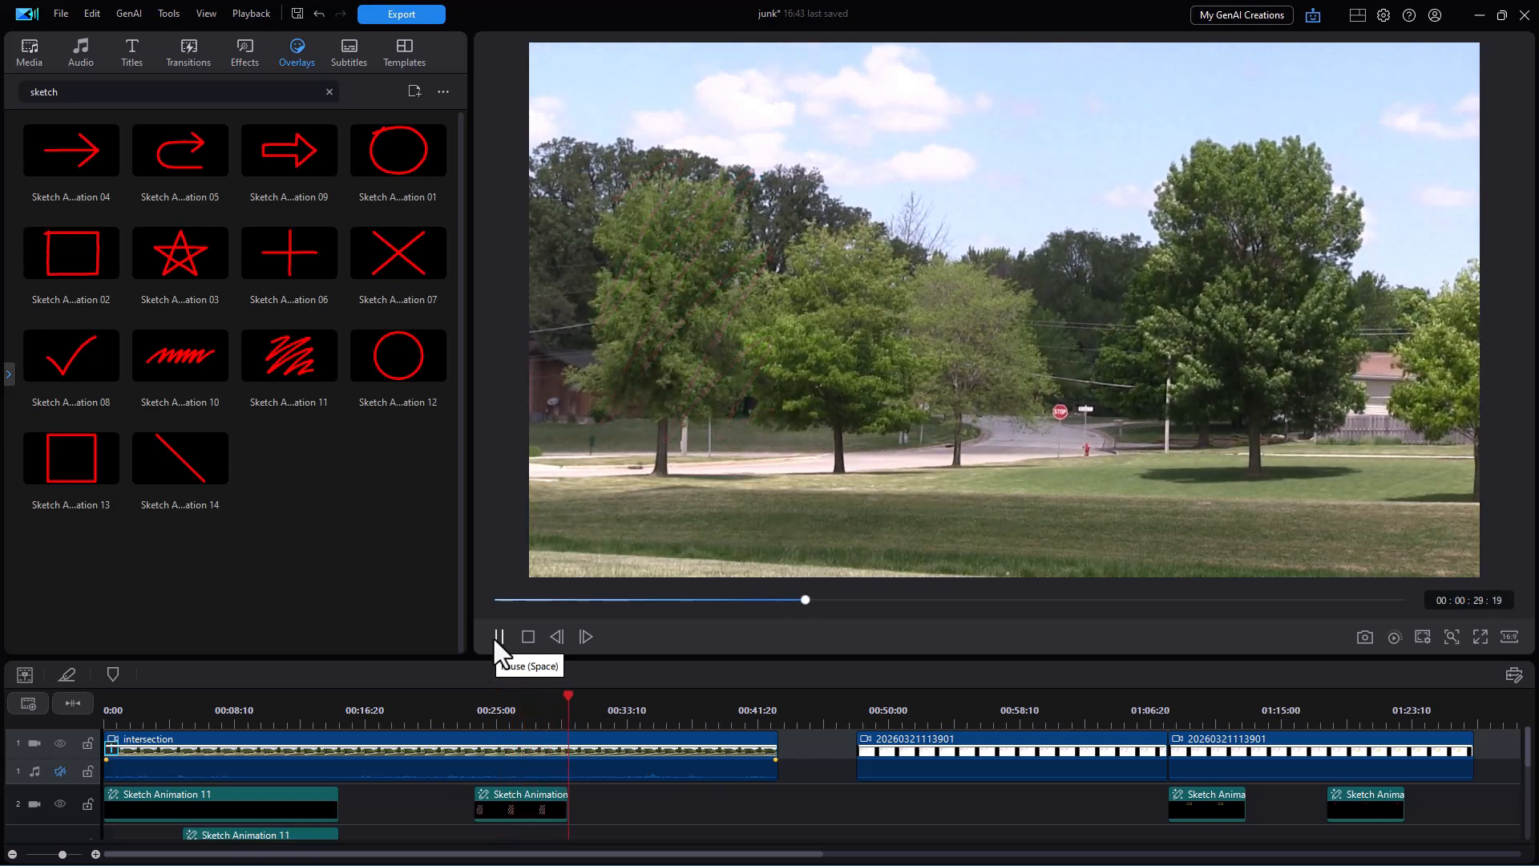
click(498, 639)
click(517, 693)
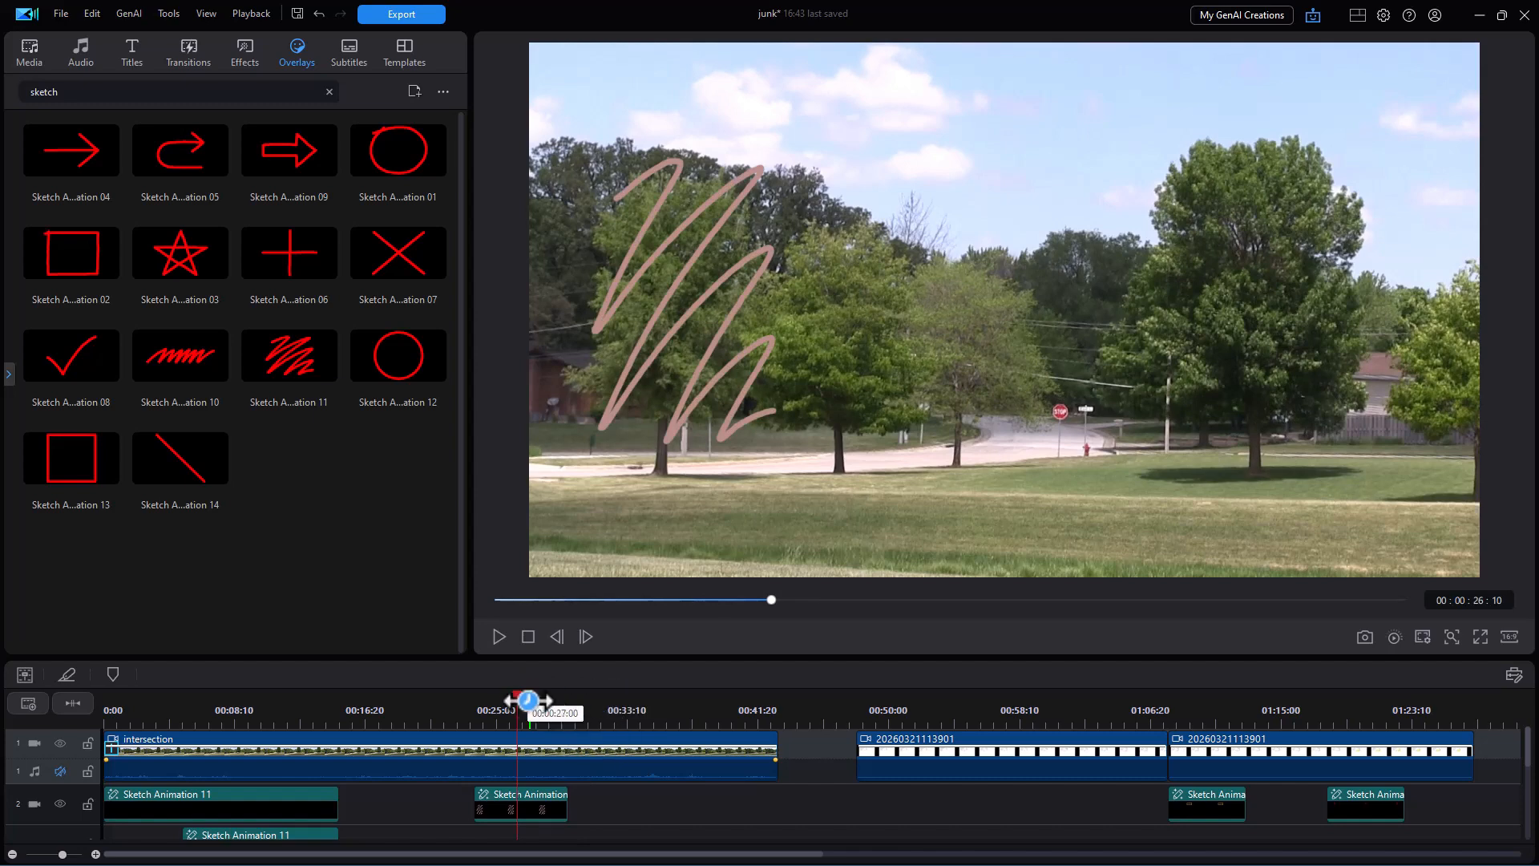
- Add the Sketch Animation 14 line after the scribble at 00:32:19, rotate it to horizontal, and move it down onto the grass
mouse_move(178, 467)
mouse_down()
mouse_move(567, 702)
mouse_move(637, 791)
mouse_up()
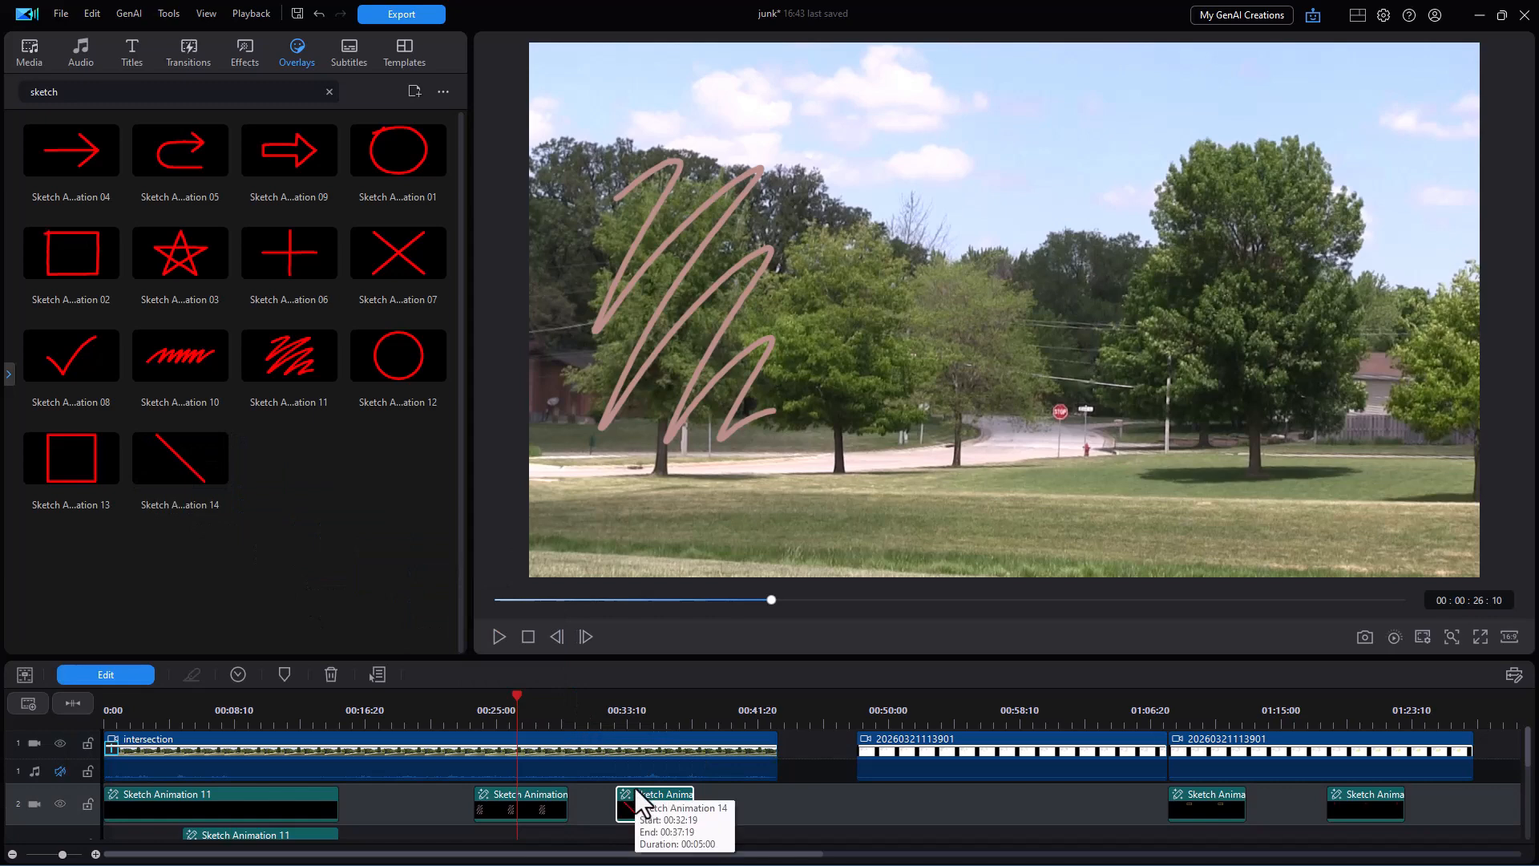
click(638, 705)
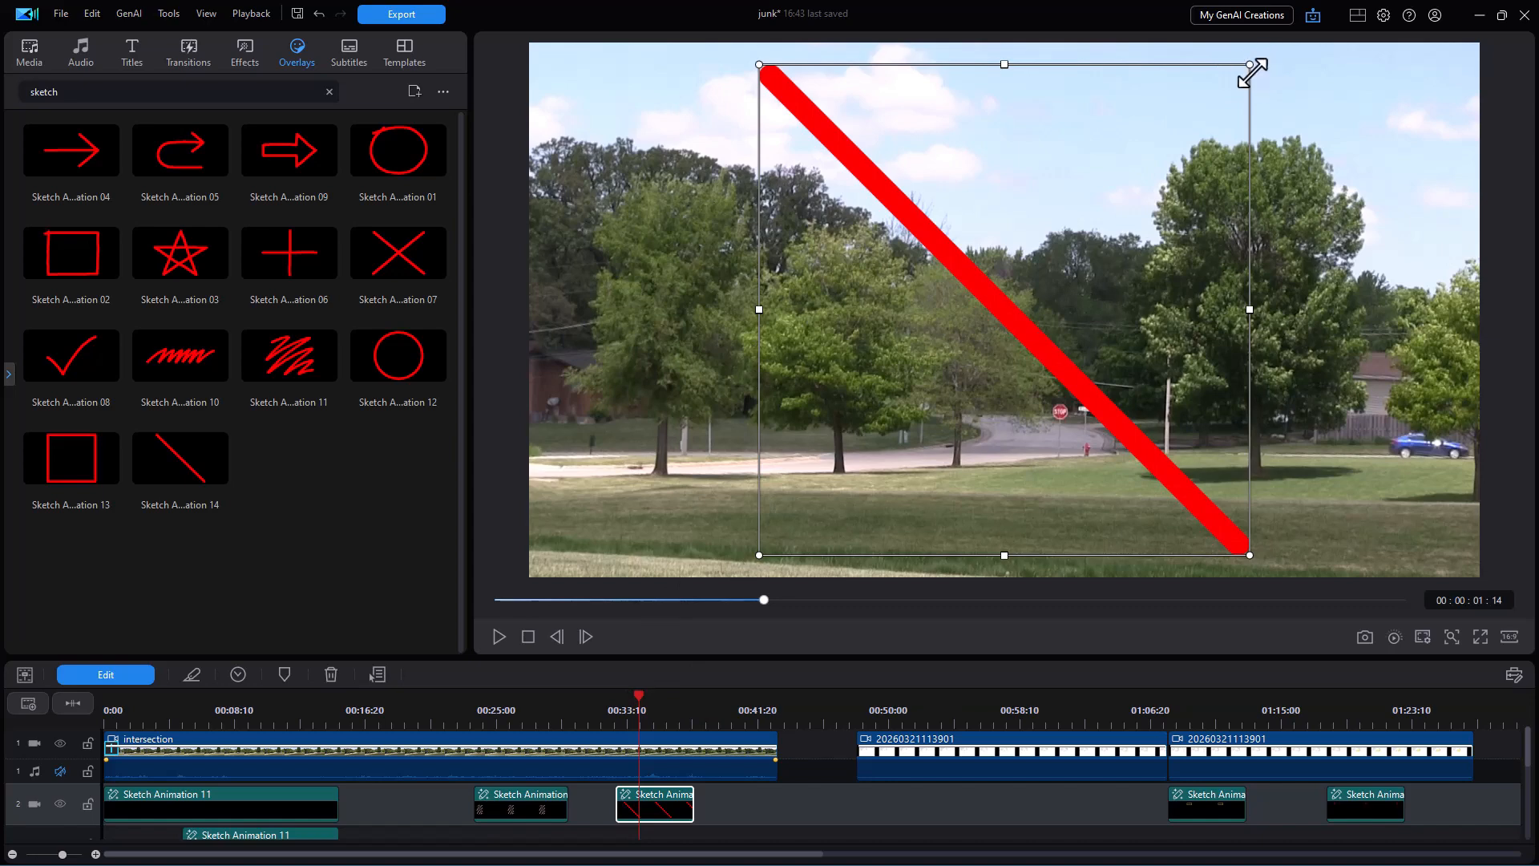
drag(1255, 78, 993, 76)
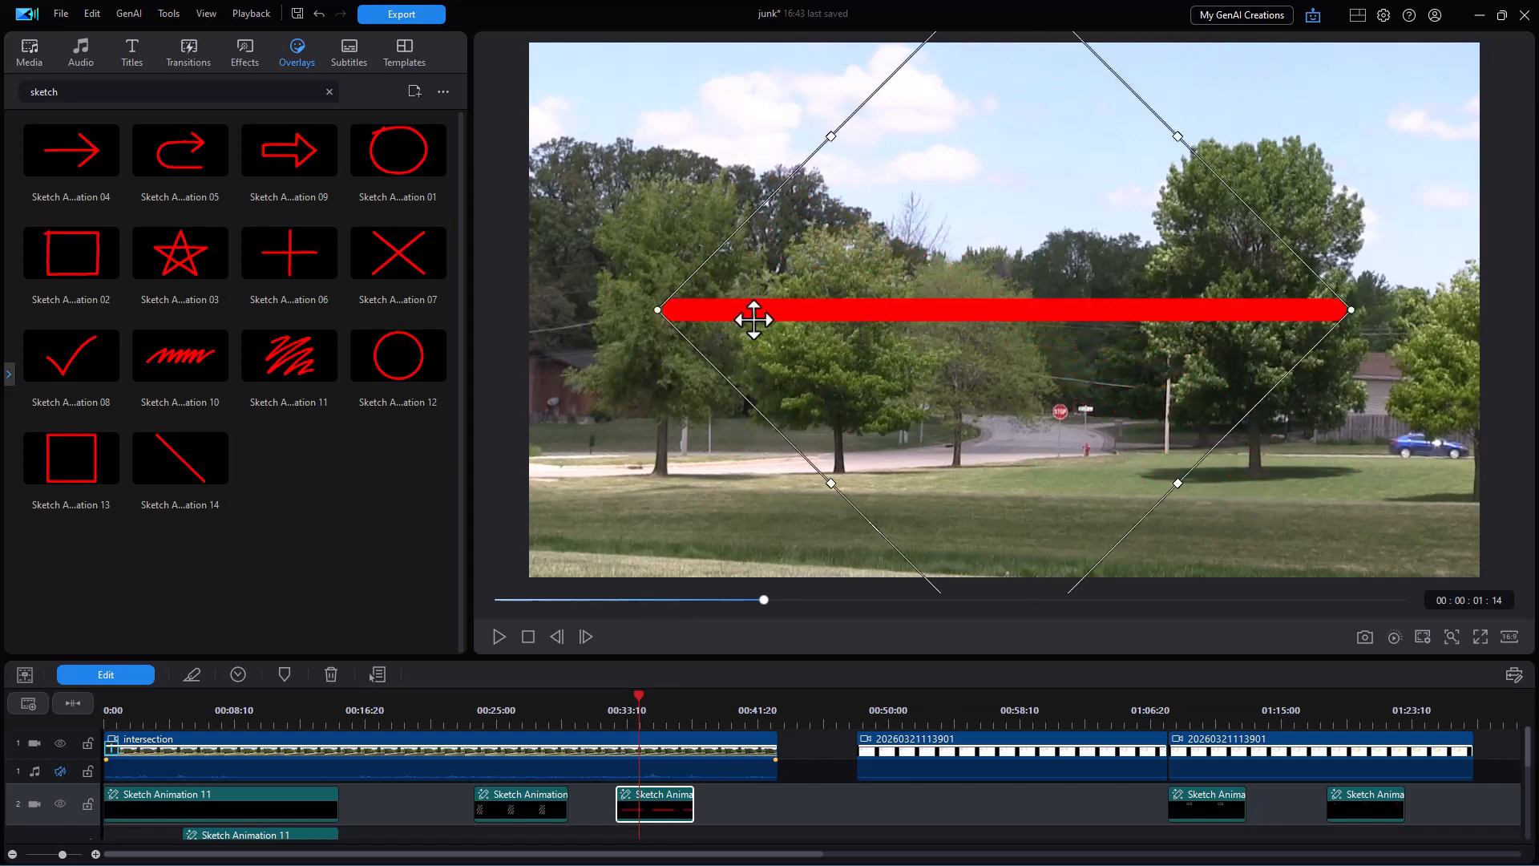
drag(917, 184, 917, 366)
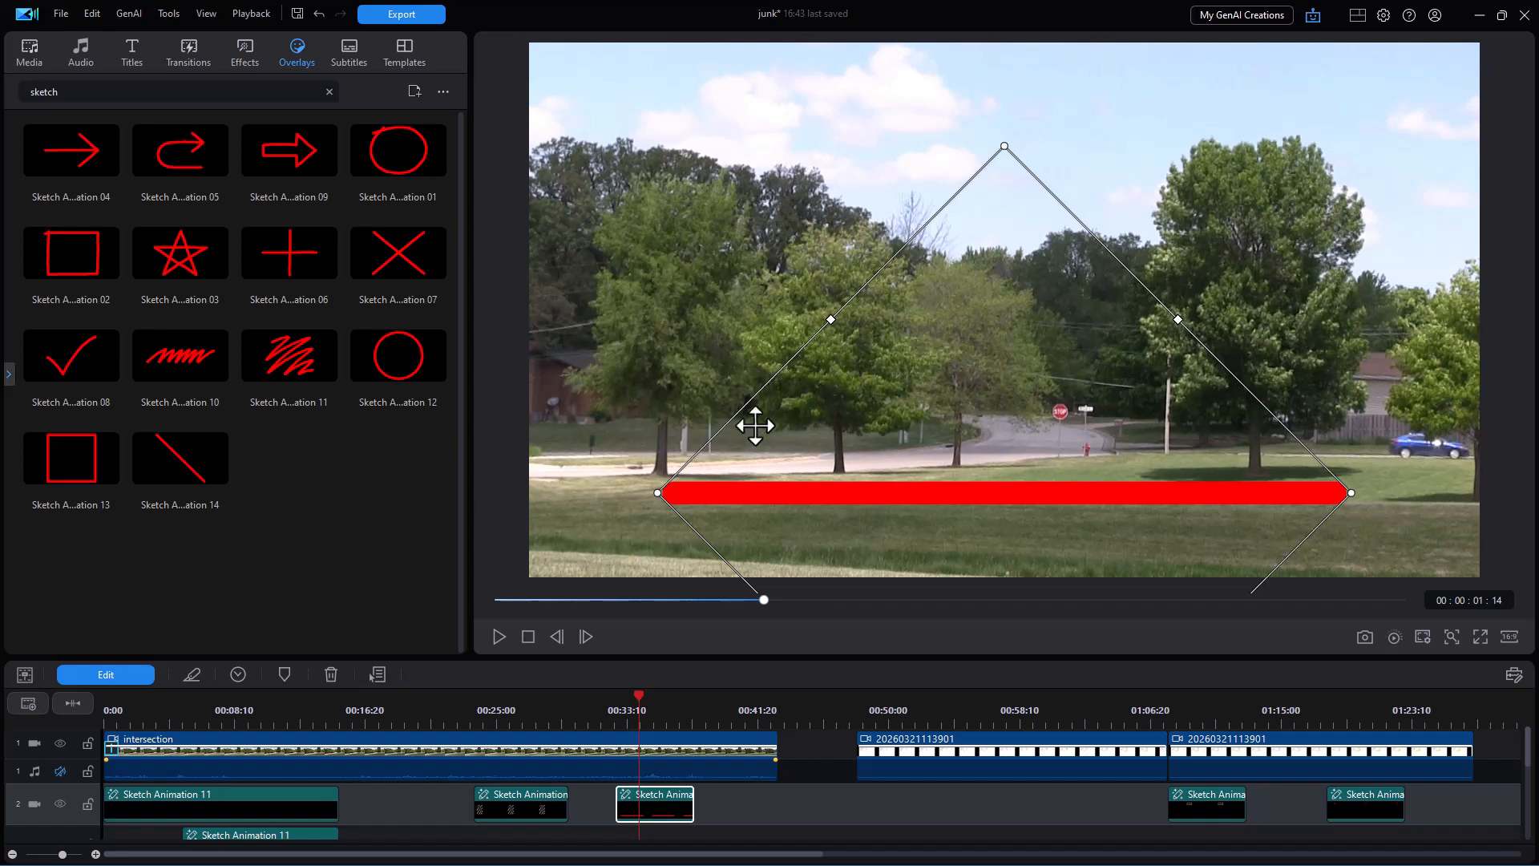
- Preview the yellow box sketch around the Number group, and set its line width to 4 and playback duration to 2 seconds
click(1176, 714)
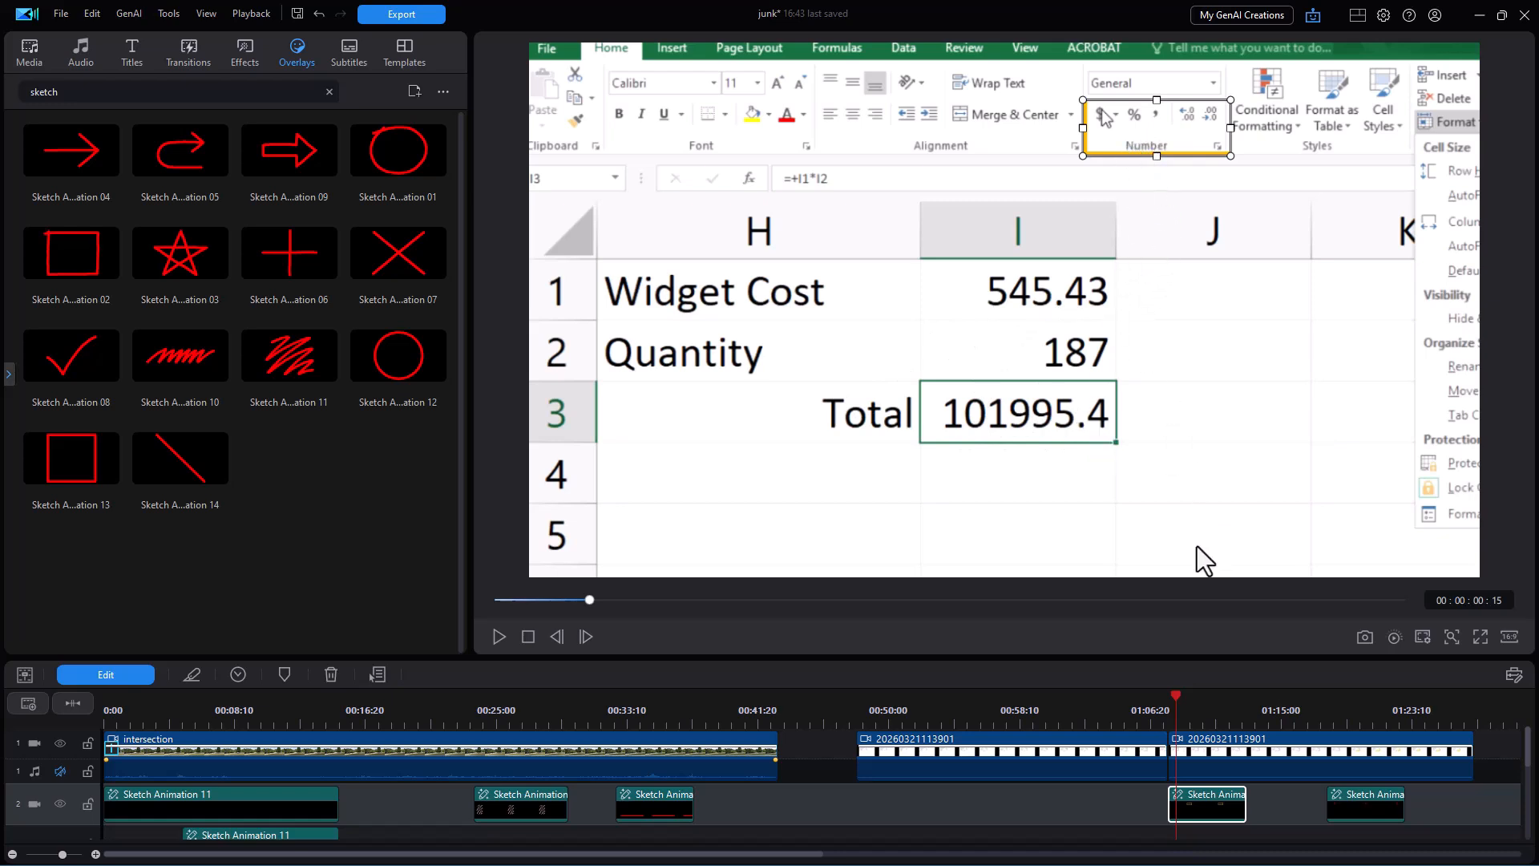
click(499, 636)
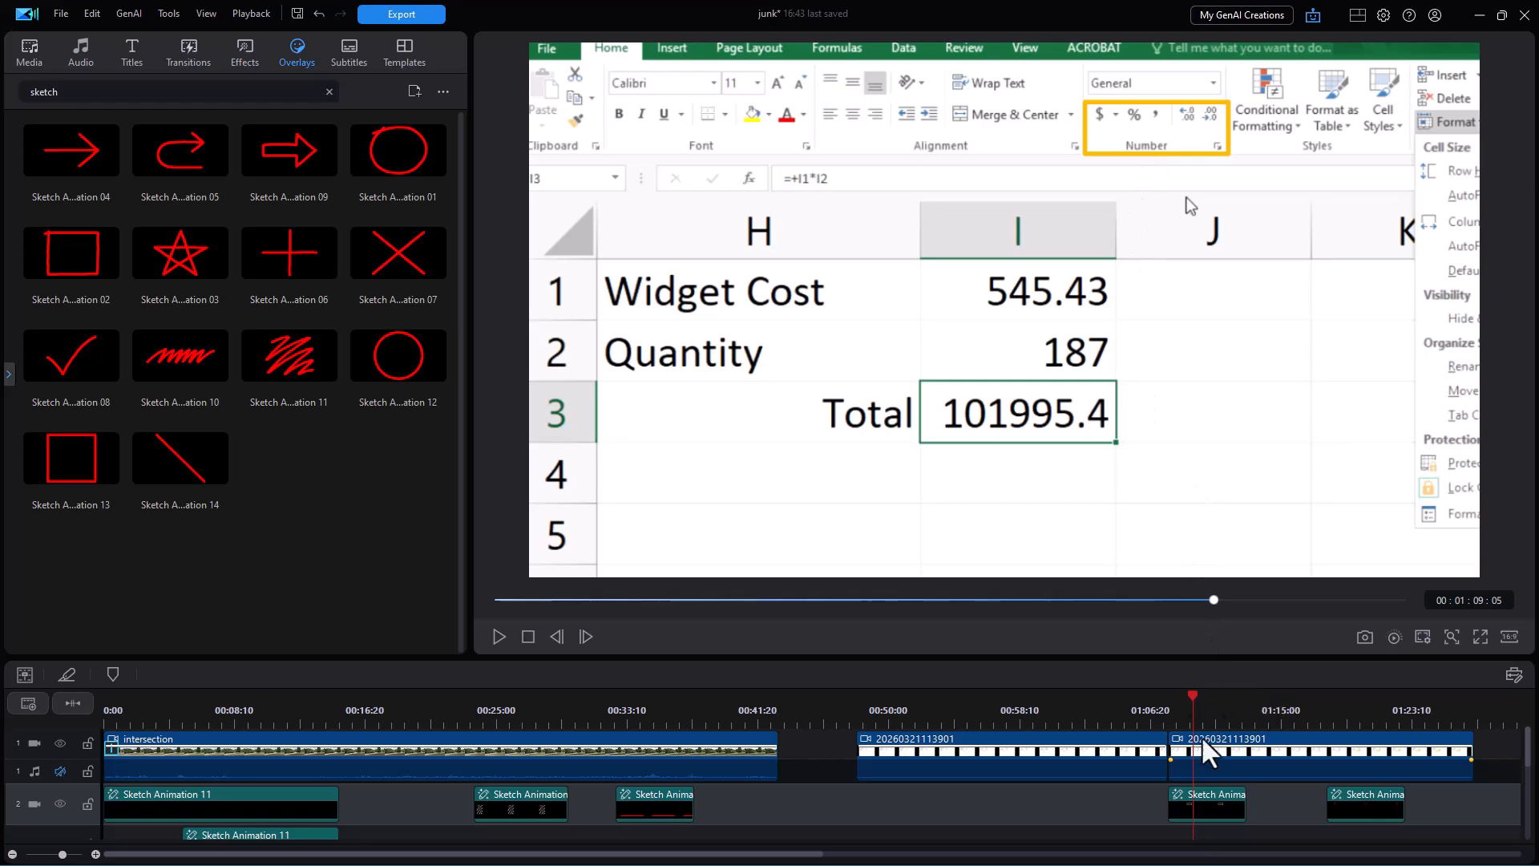
click(1209, 806)
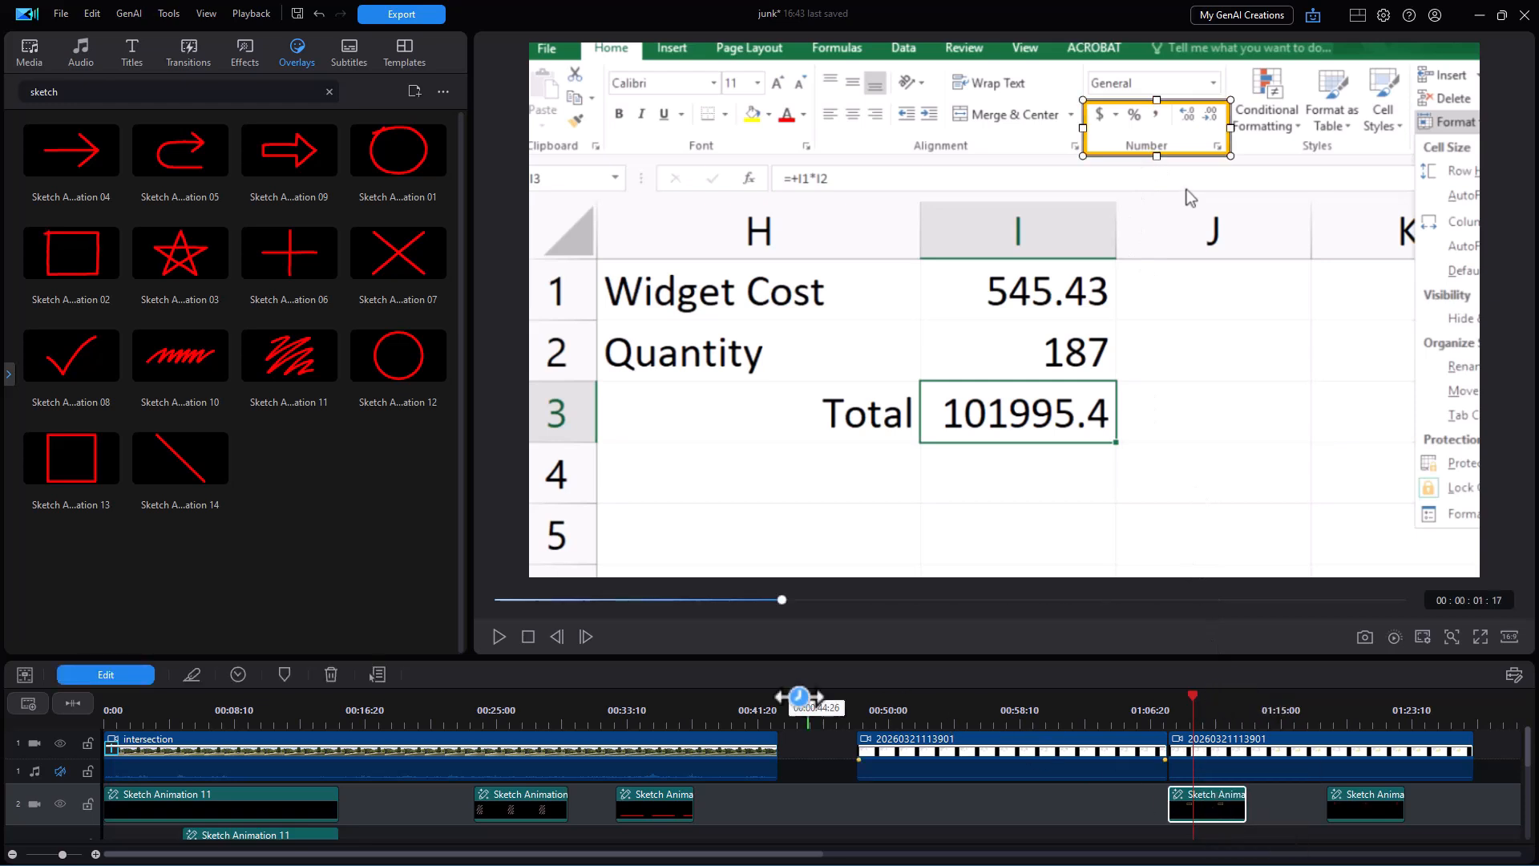
click(119, 675)
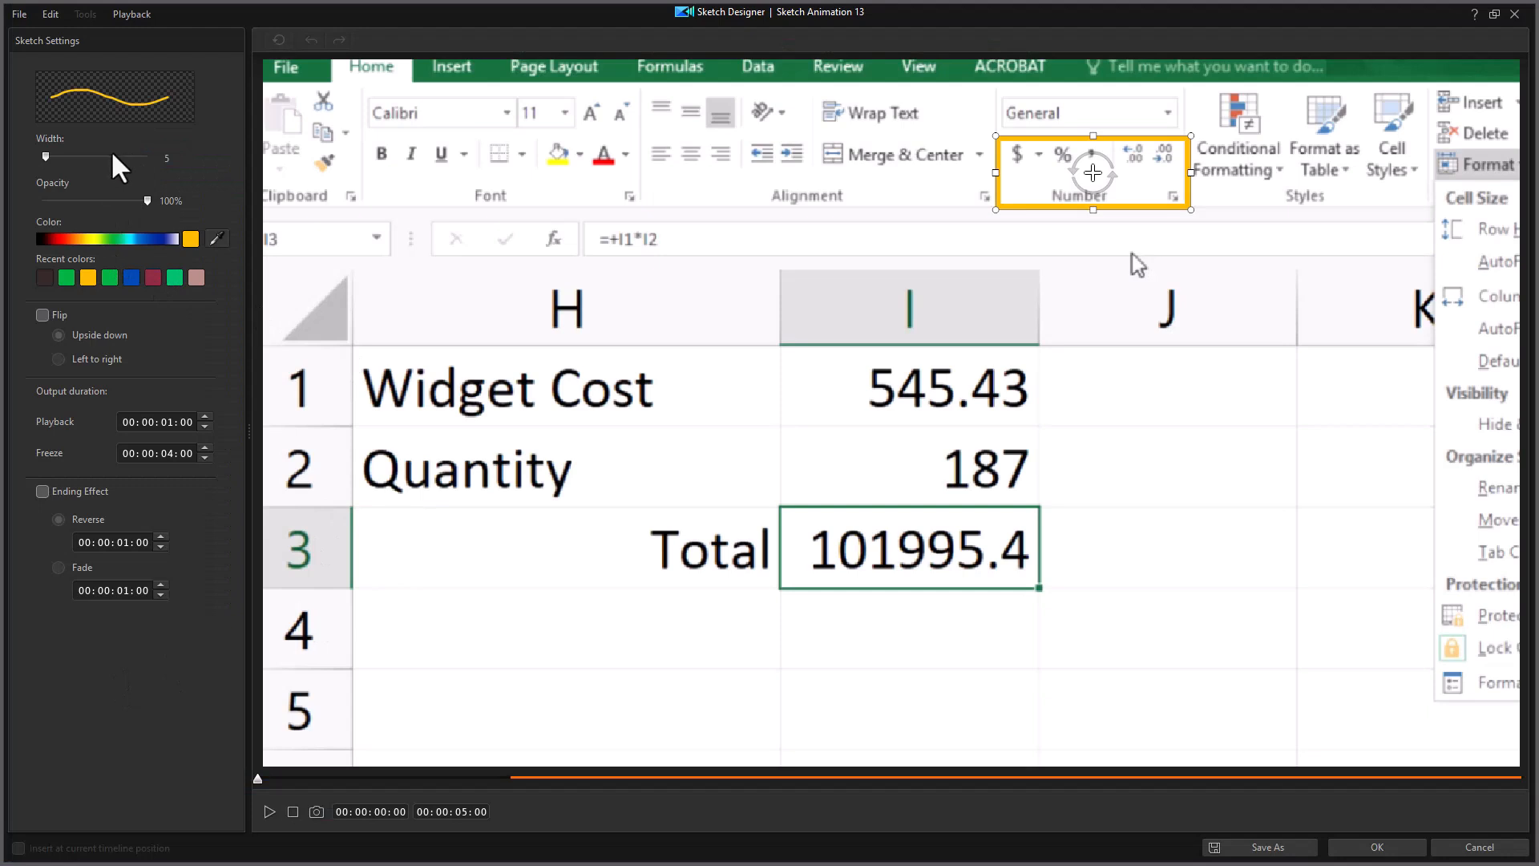
mouse_move(48, 158)
mouse_down()
mouse_move(96, 161)
mouse_move(45, 175)
mouse_up()
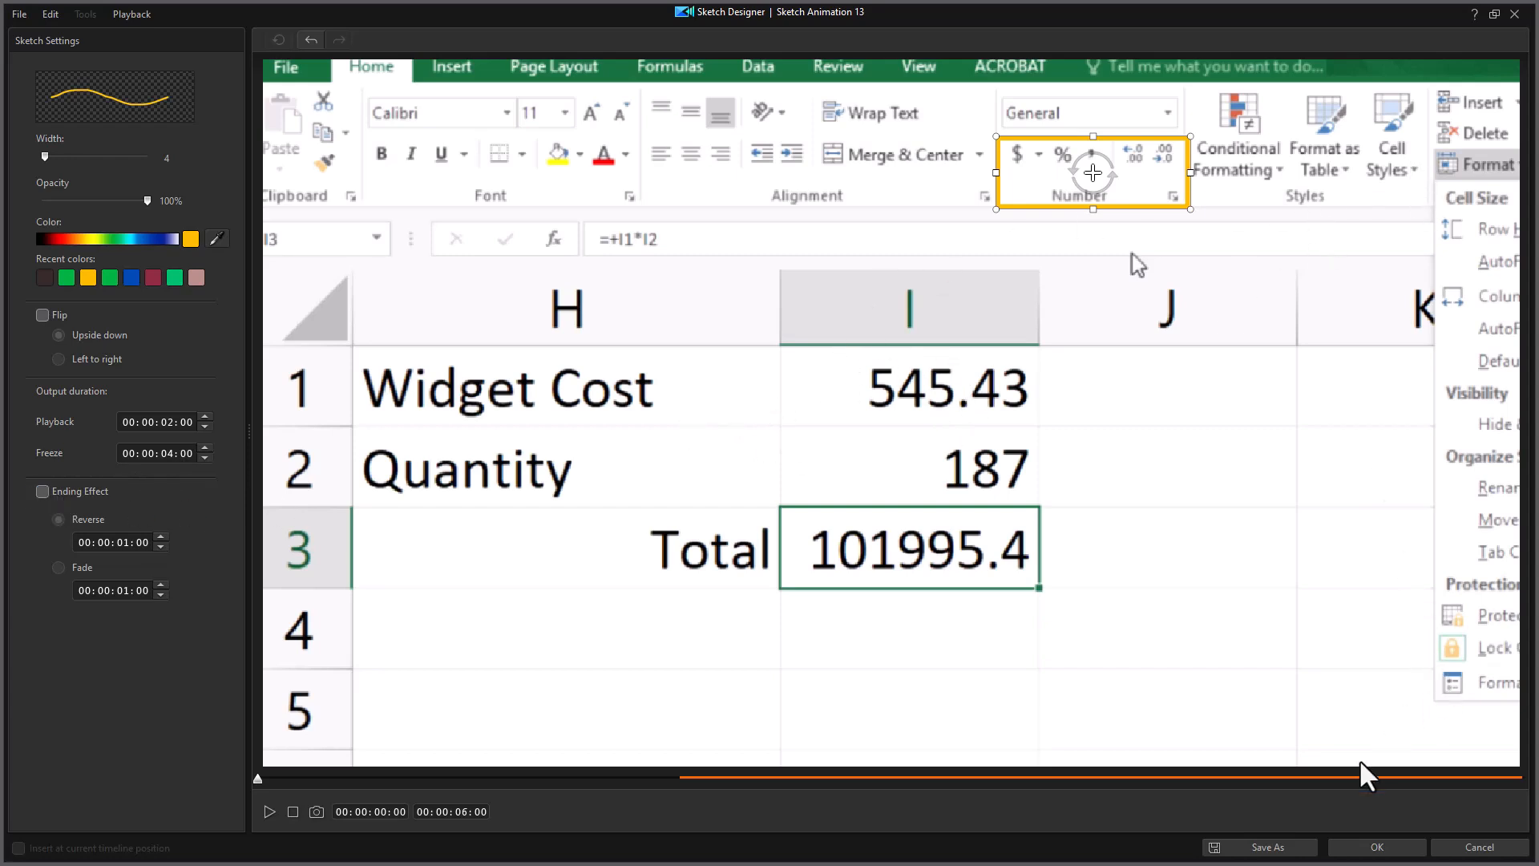
click(1380, 847)
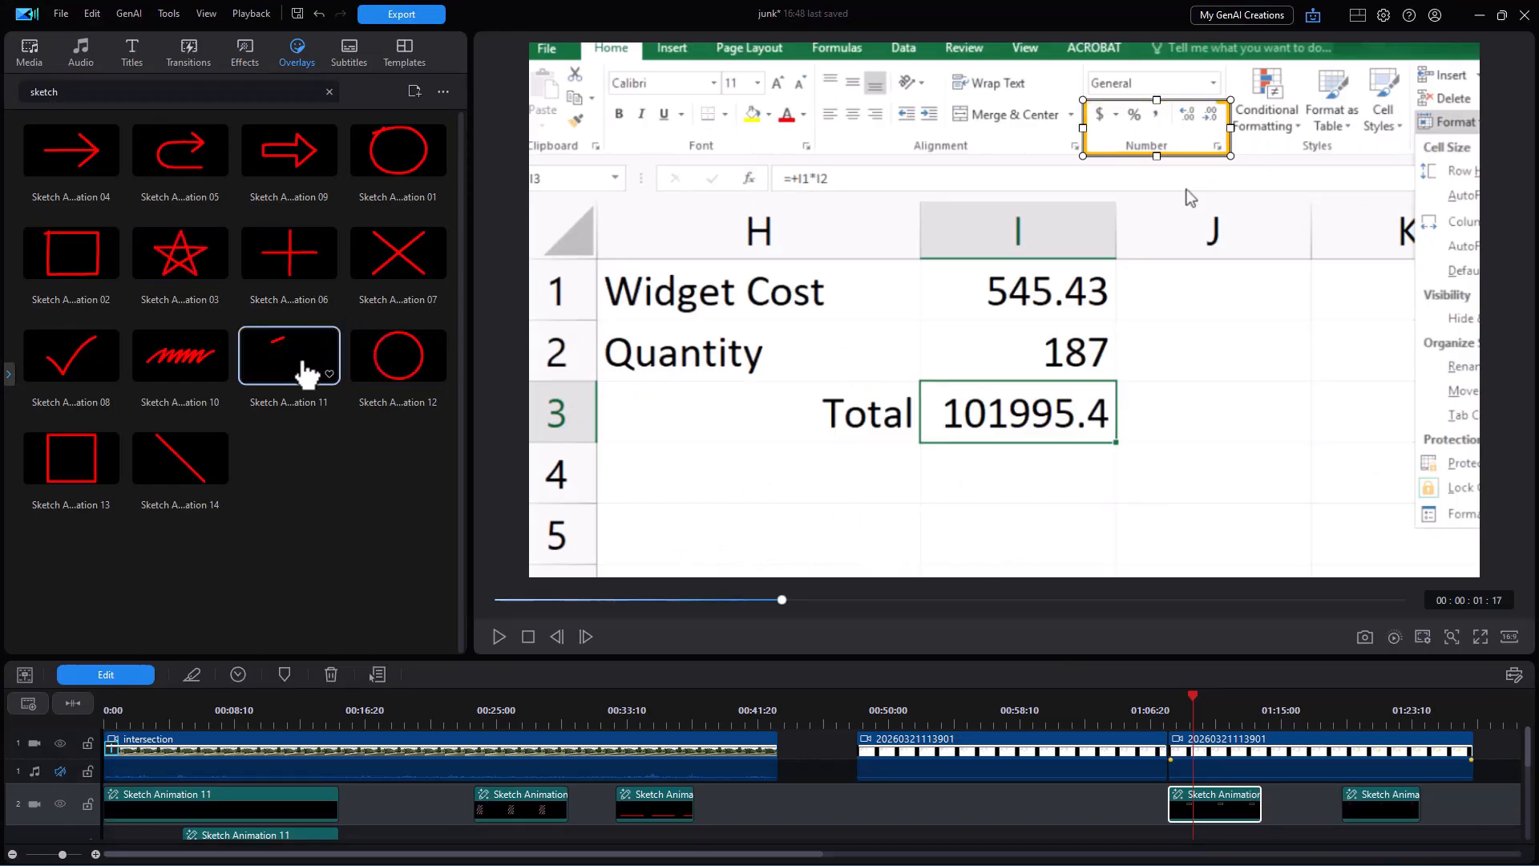
- Add the Sketch Animation 12 circle over the first spreadsheet clip at 00:54:13, and reshape it into a smaller ellipse over cell I1
mouse_move(396, 372)
mouse_down()
mouse_move(994, 856)
mouse_move(979, 815)
mouse_move(972, 852)
mouse_move(989, 832)
mouse_move(962, 800)
mouse_up()
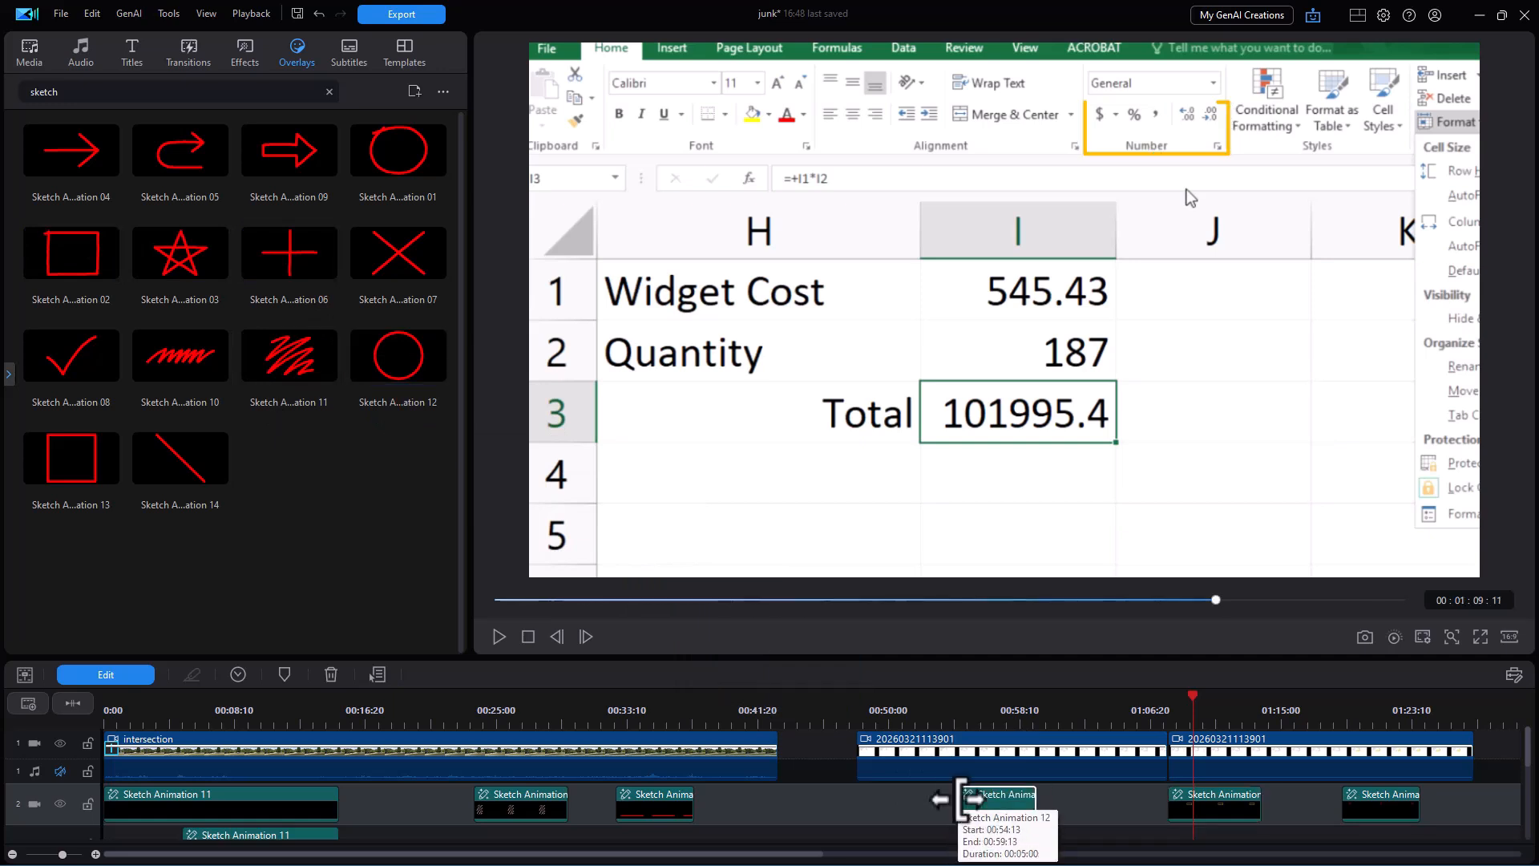
click(992, 714)
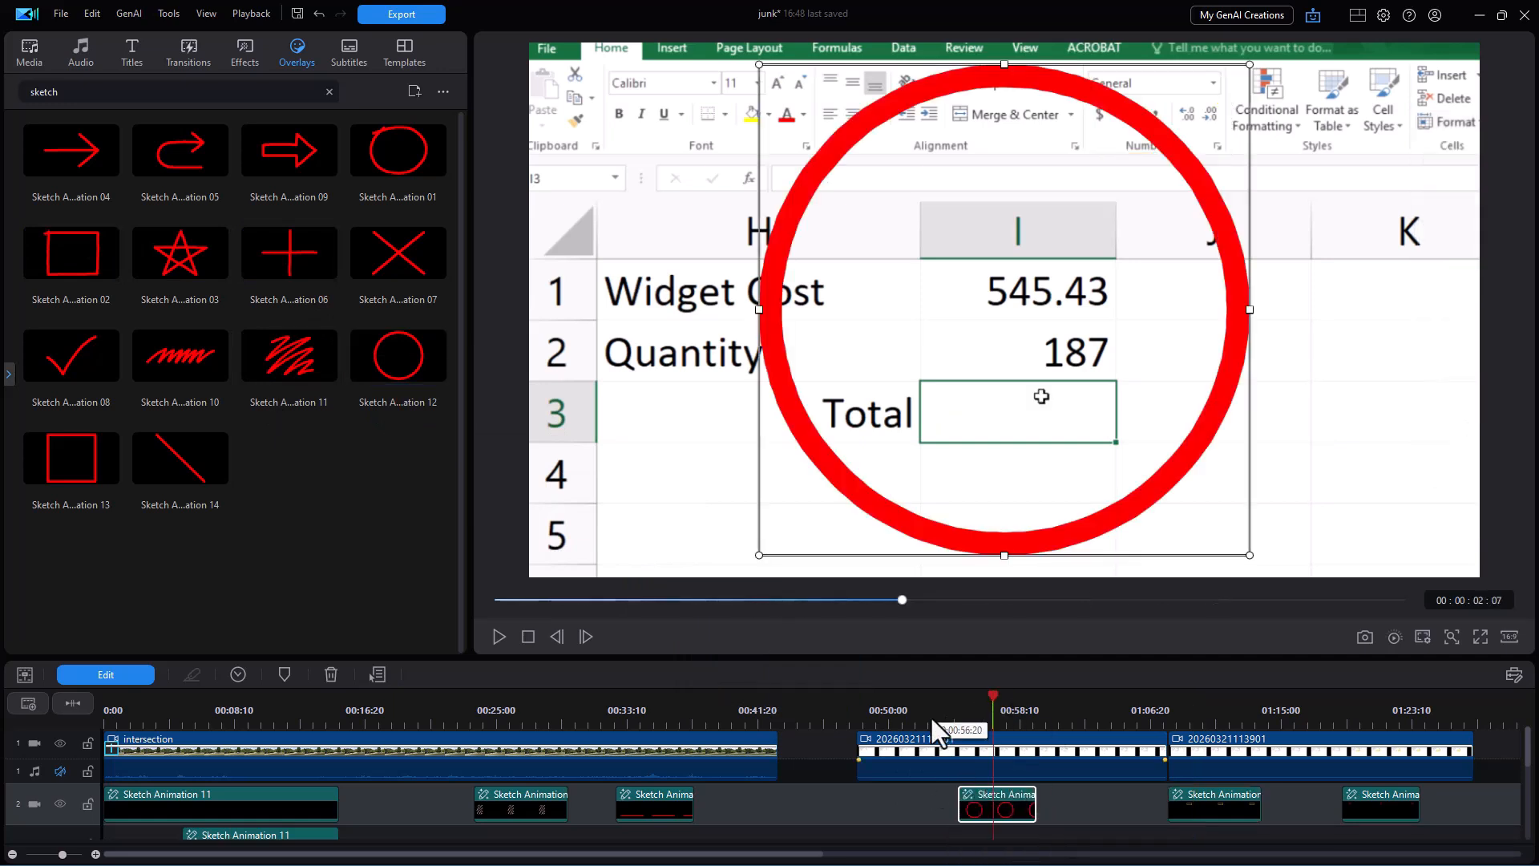
mouse_move(767, 312)
mouse_down()
mouse_move(446, 303)
mouse_move(1130, 367)
mouse_move(621, 334)
mouse_up()
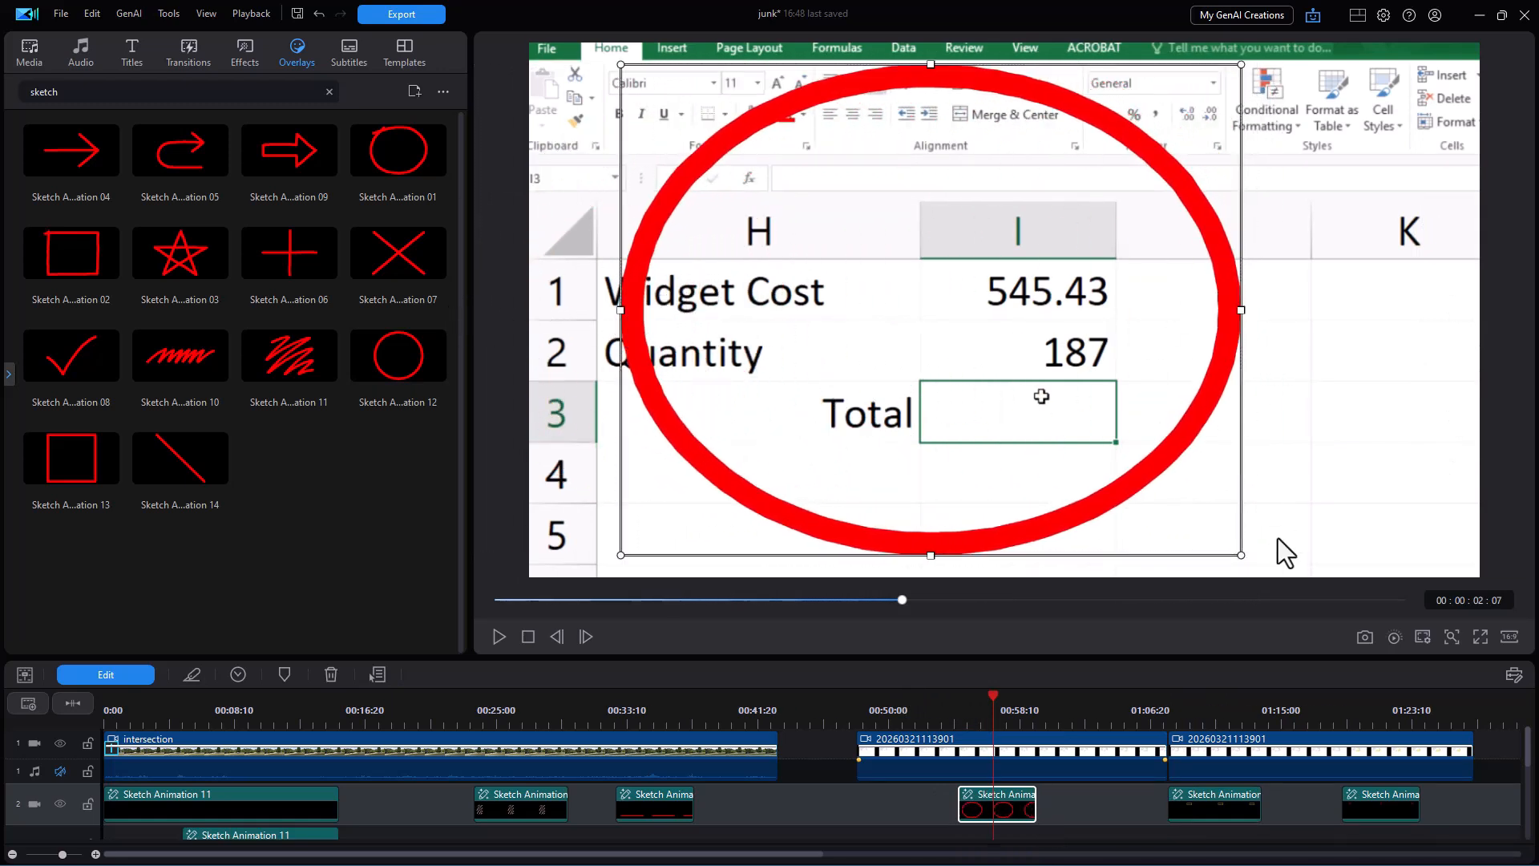
mouse_move(1240, 553)
mouse_down()
mouse_move(996, 350)
mouse_move(864, 274)
mouse_up()
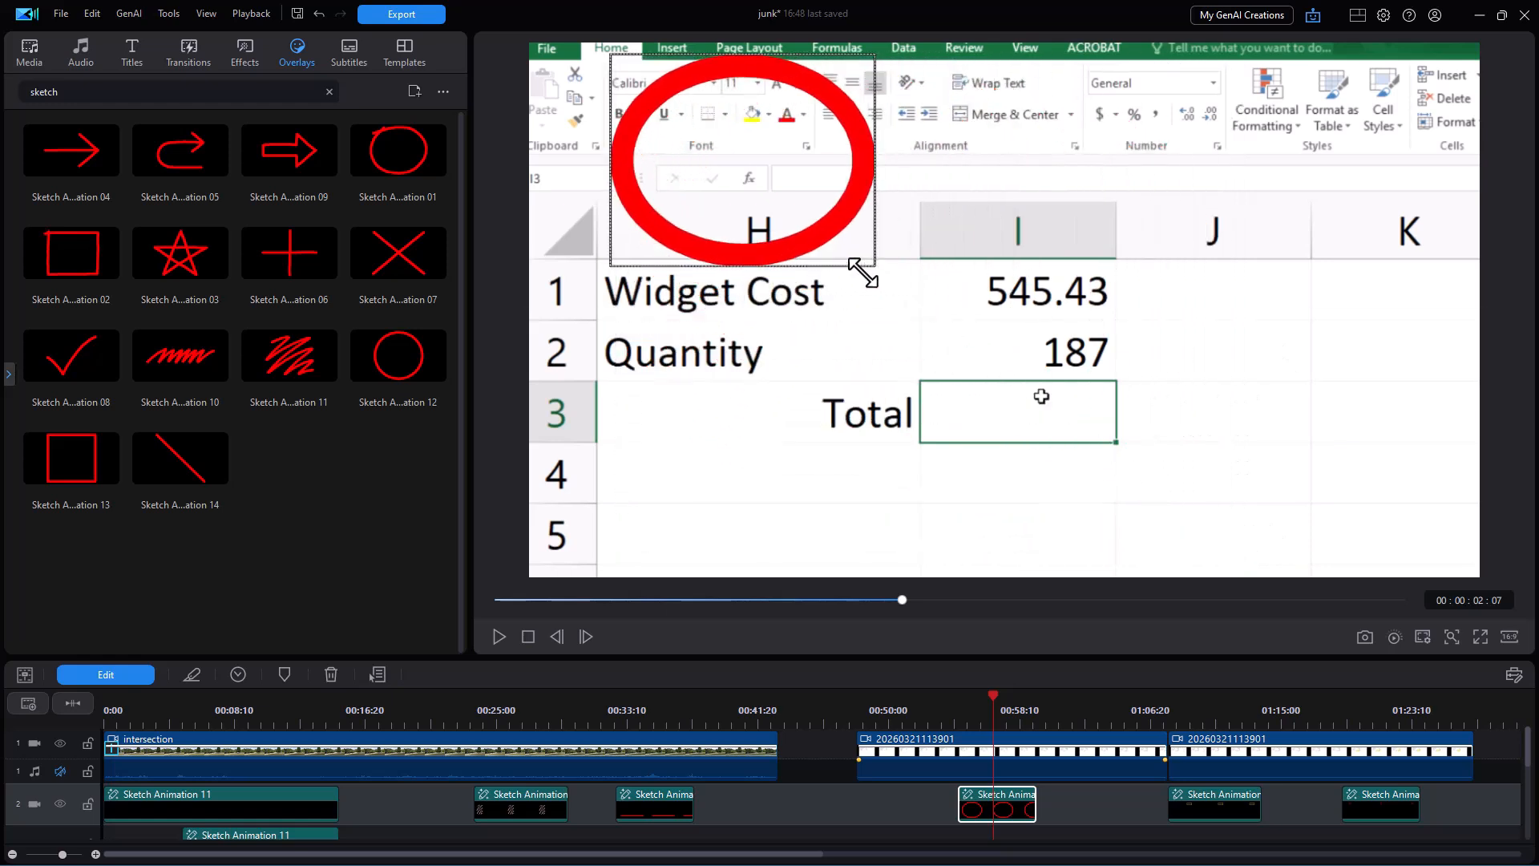
mouse_move(721, 181)
mouse_down()
mouse_move(1030, 306)
mouse_move(1014, 299)
mouse_up()
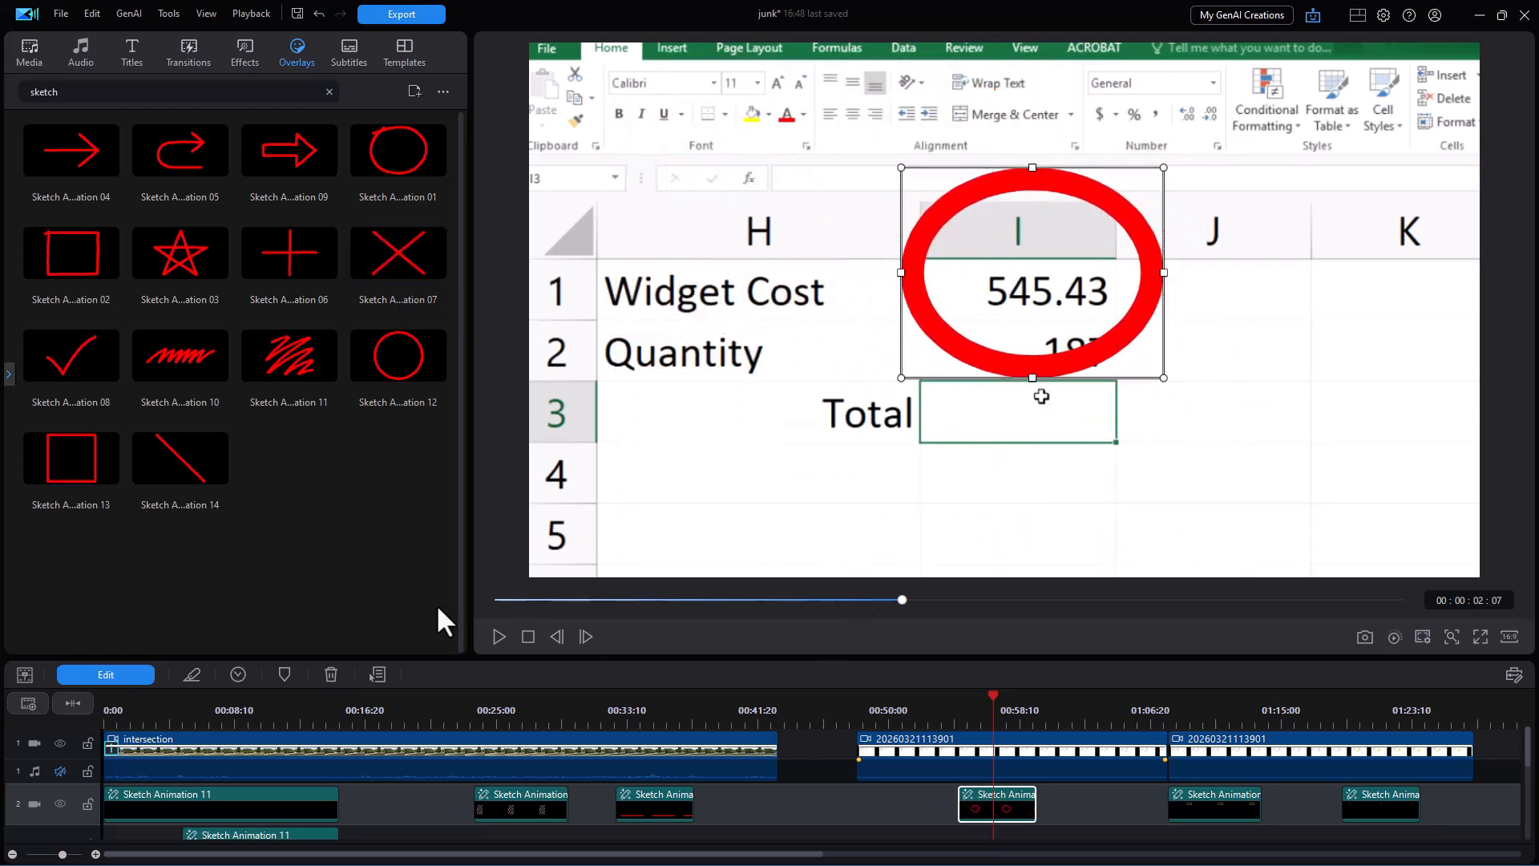
- Open the ellipse in Sketch Designer, set its line width to 12, and color it green
click(124, 675)
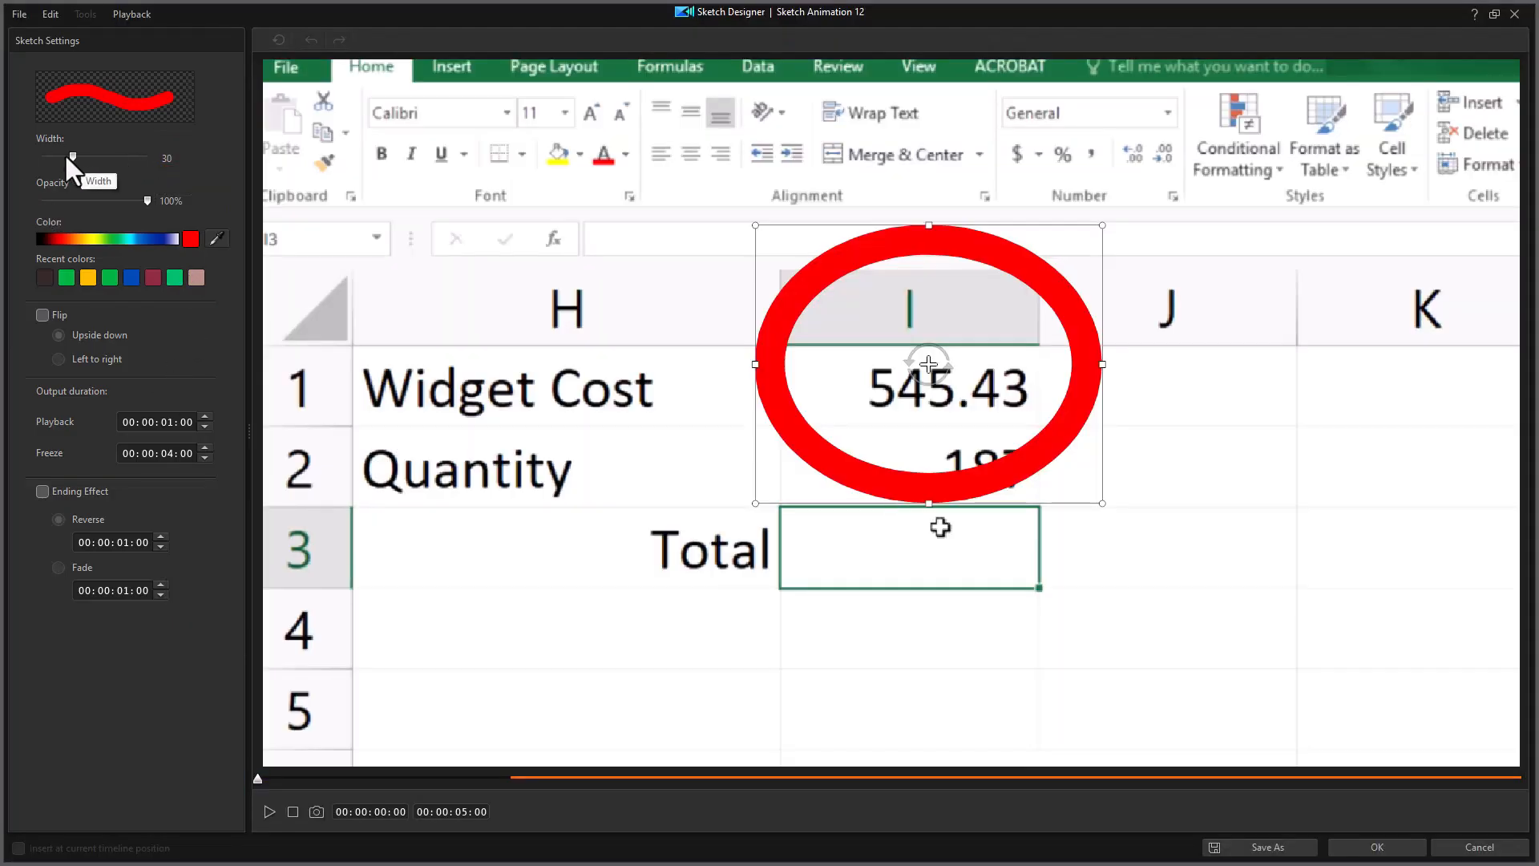
drag(72, 157, 54, 158)
click(64, 277)
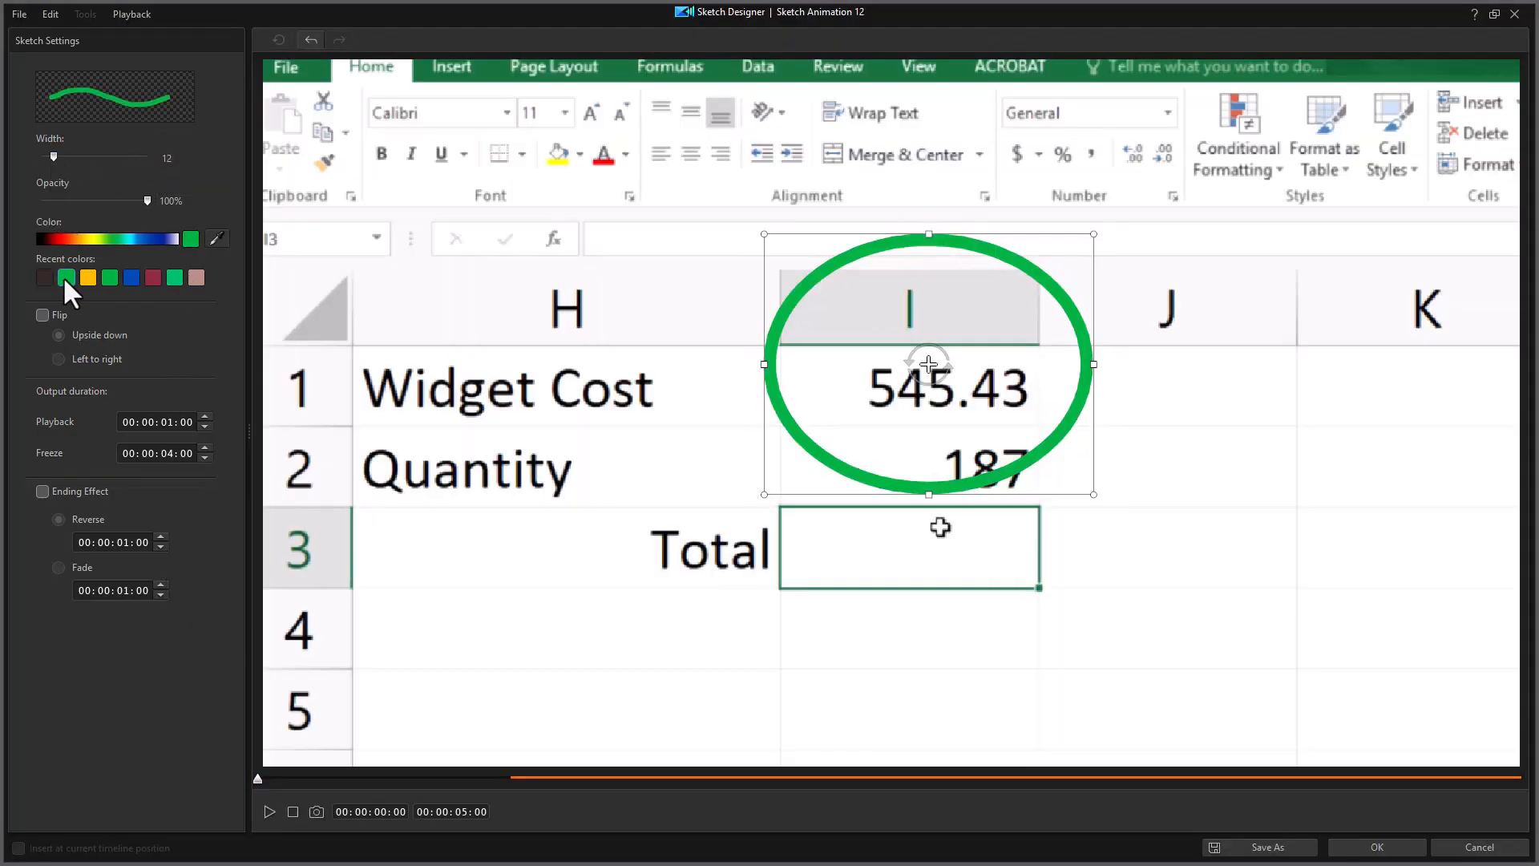
- Flatten the green ellipse and center it around the Widget Cost value, and set its playback duration to 00:00:04:01
drag(928, 494, 929, 414)
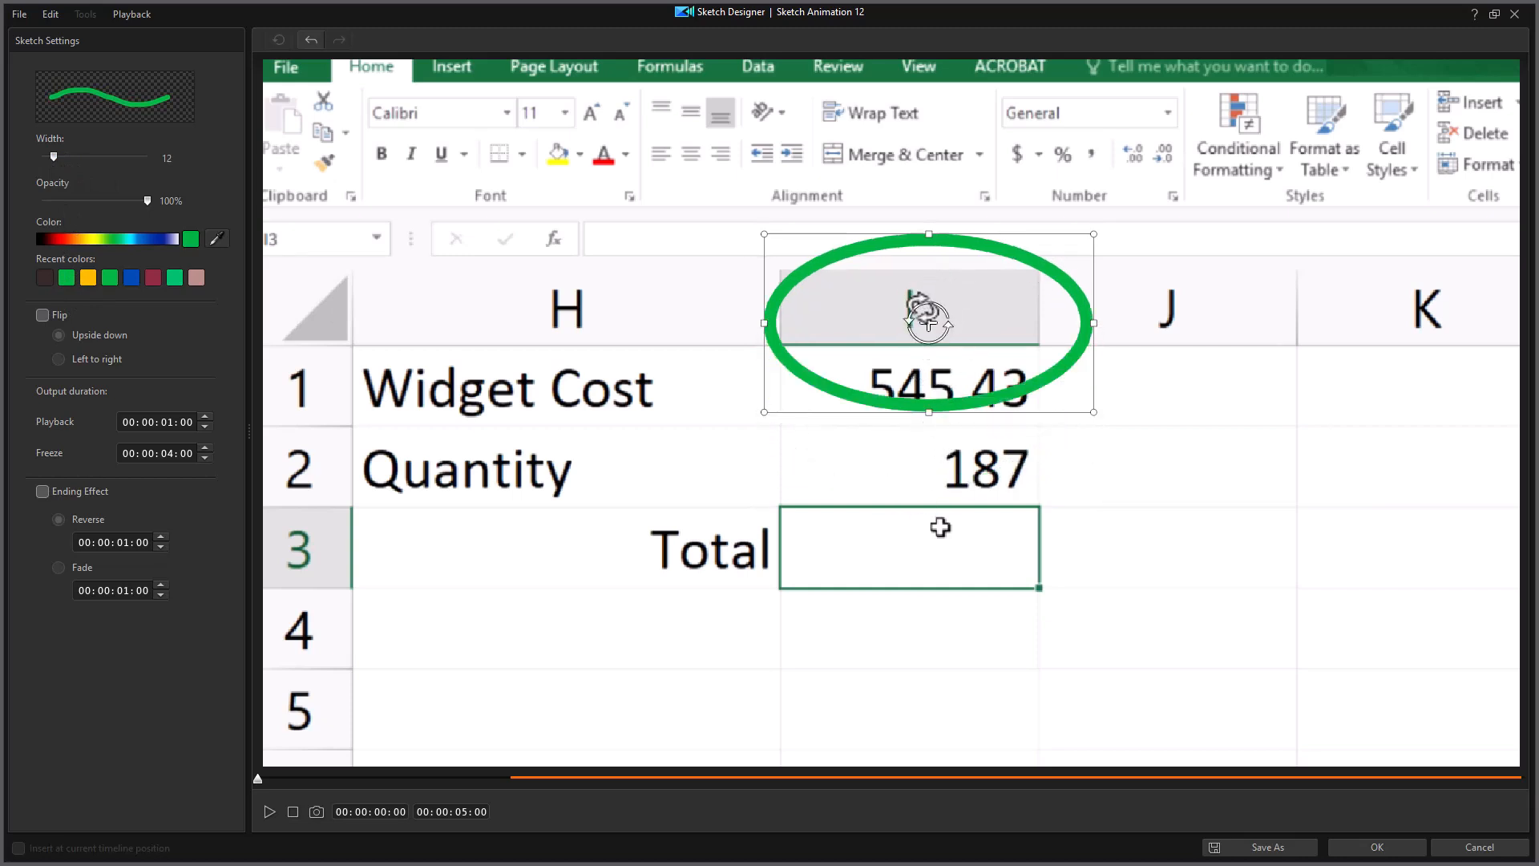
drag(928, 329, 934, 388)
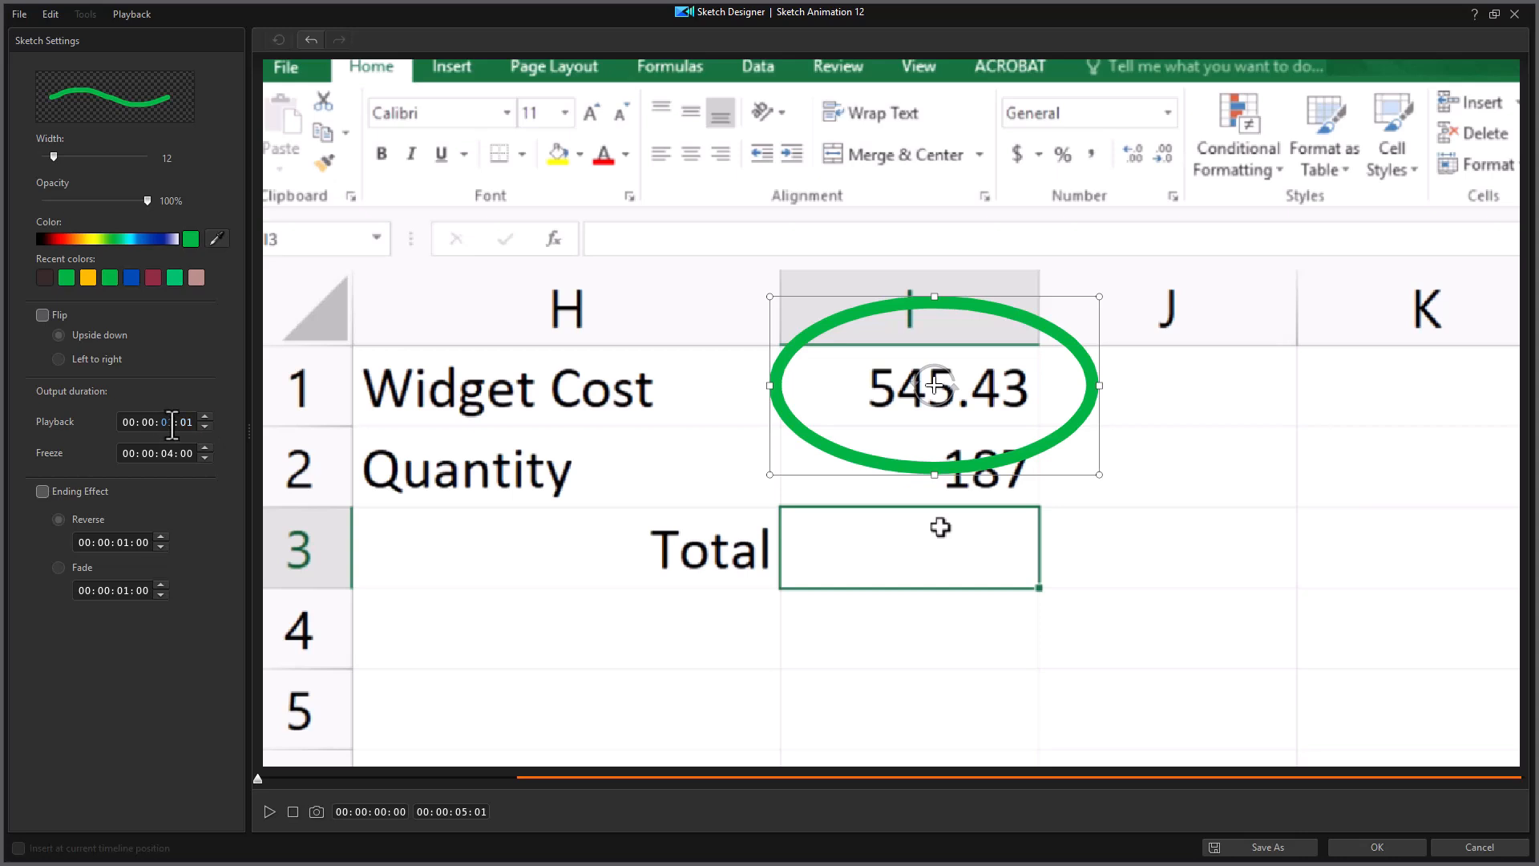
text(4)
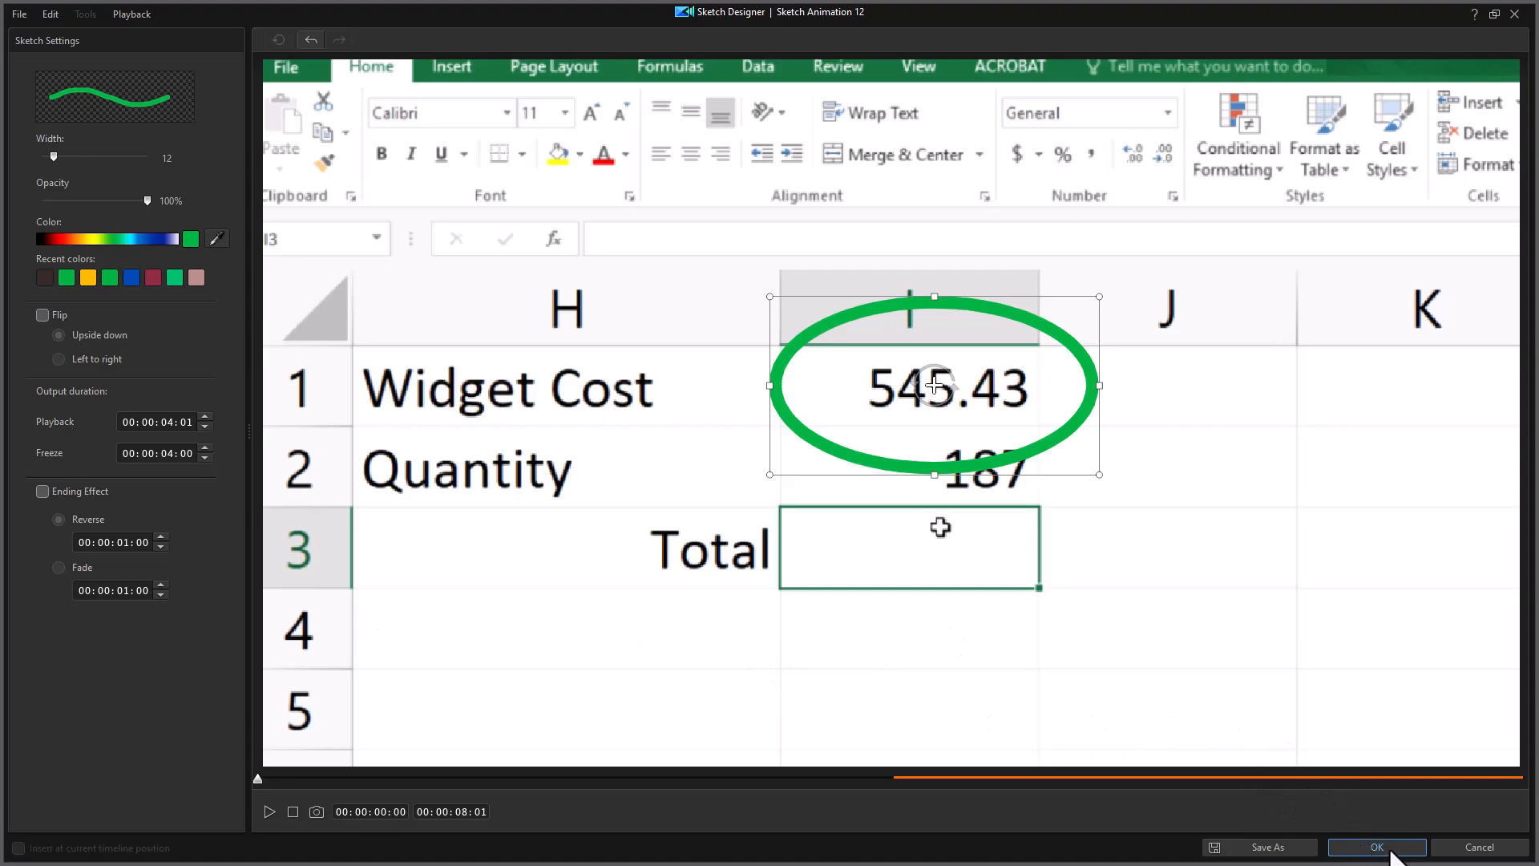
click(1392, 854)
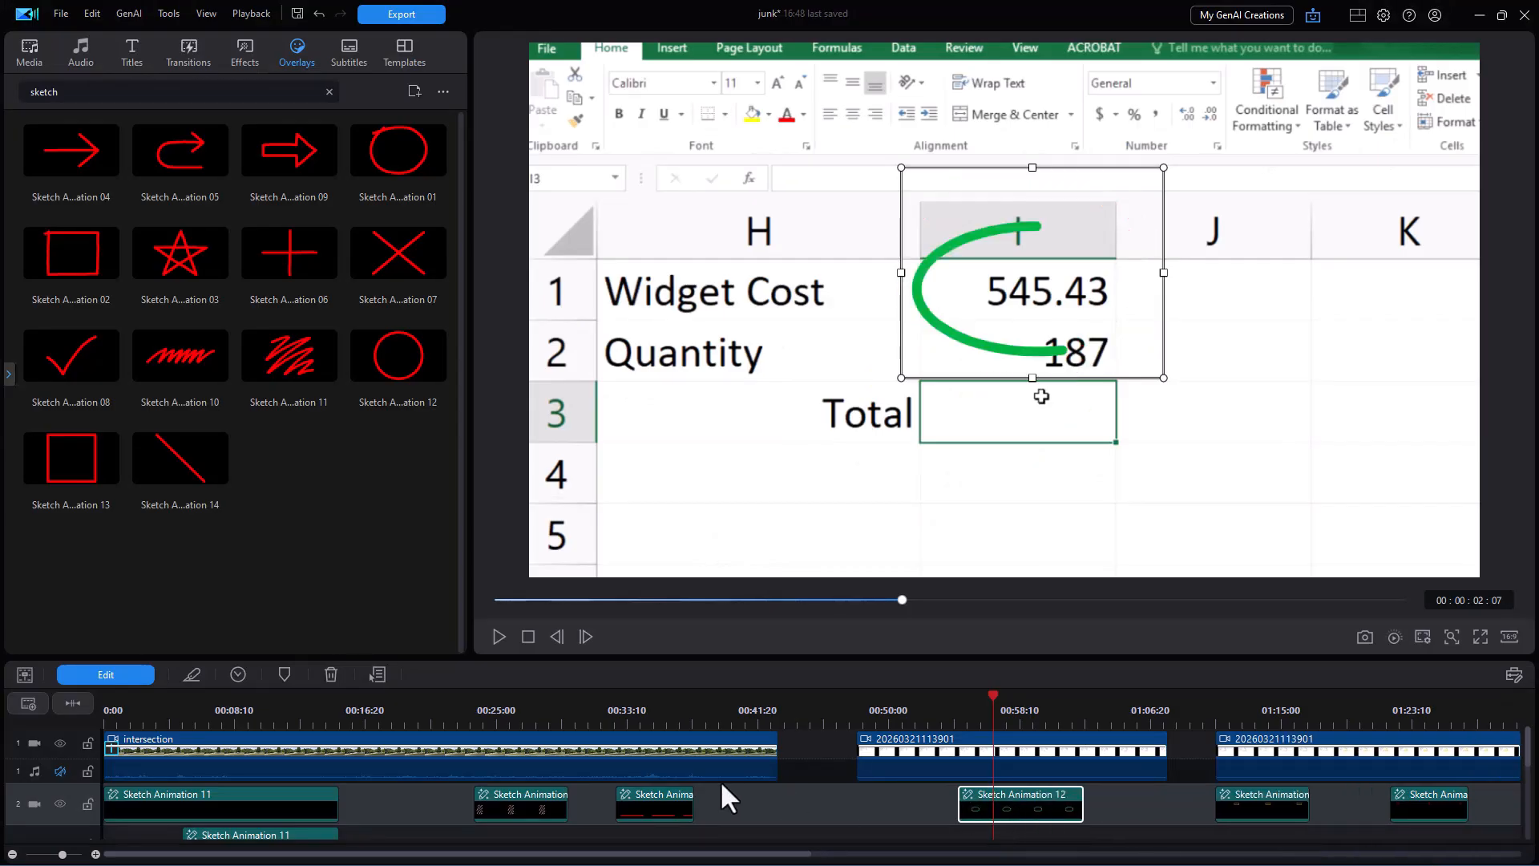
- Check the green ellipse clip's total duration and its playback and freeze times in Sketch Designer, without changing them
click(237, 674)
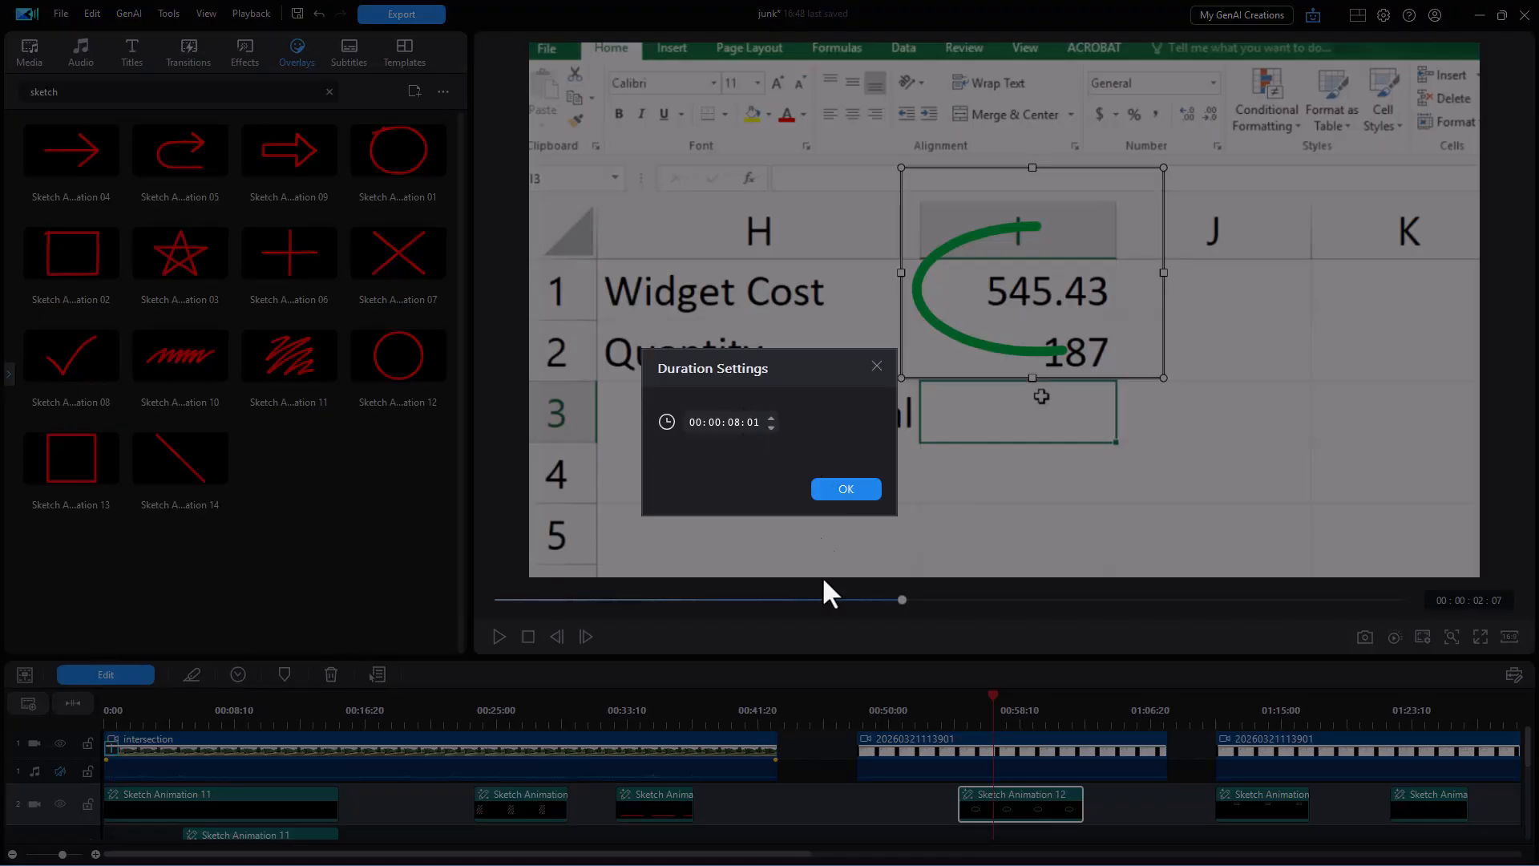
click(877, 365)
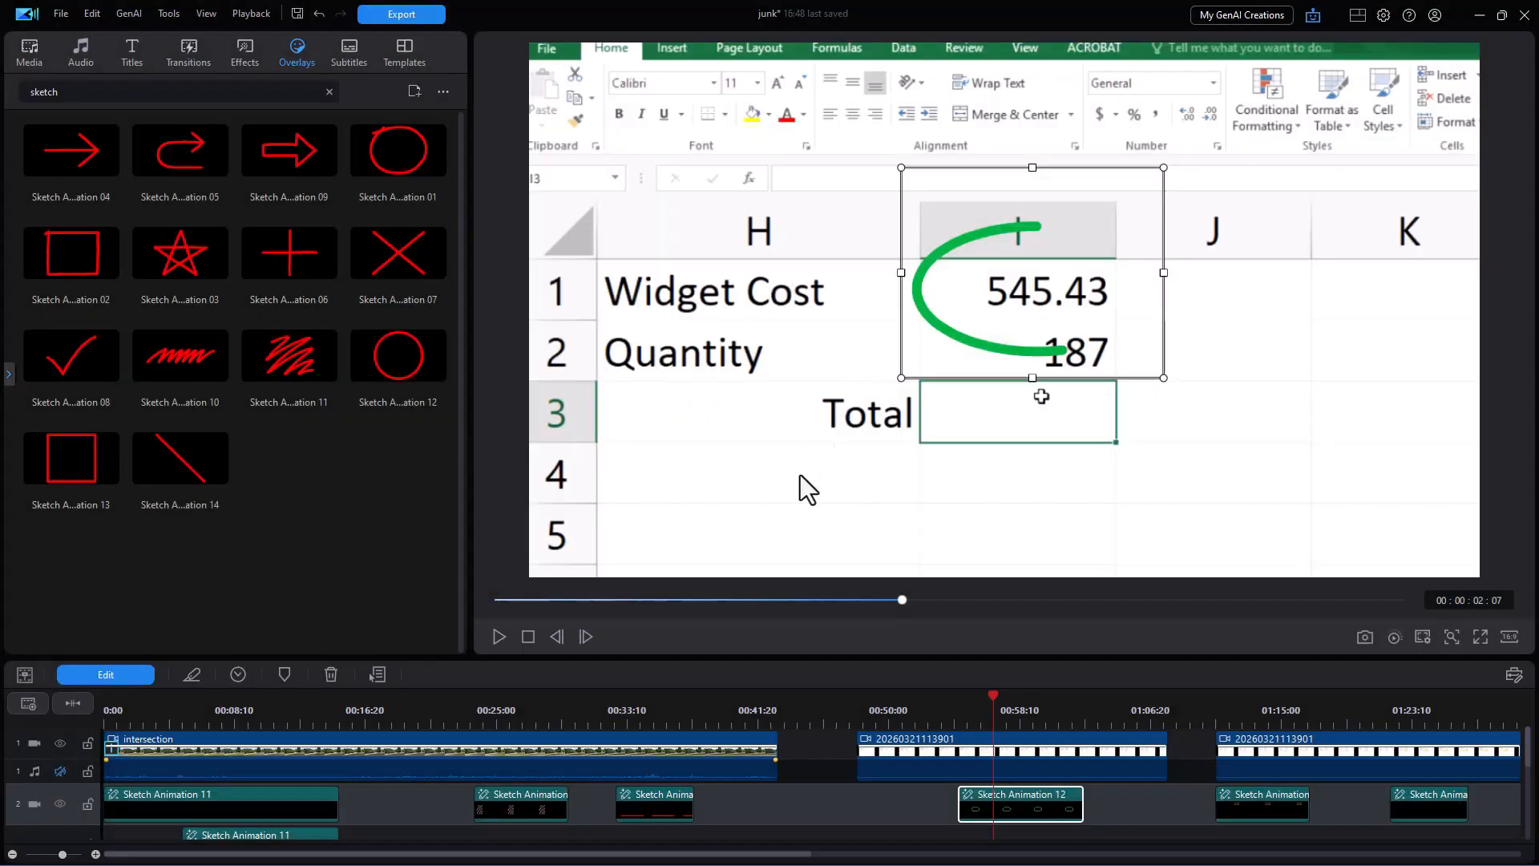
click(119, 680)
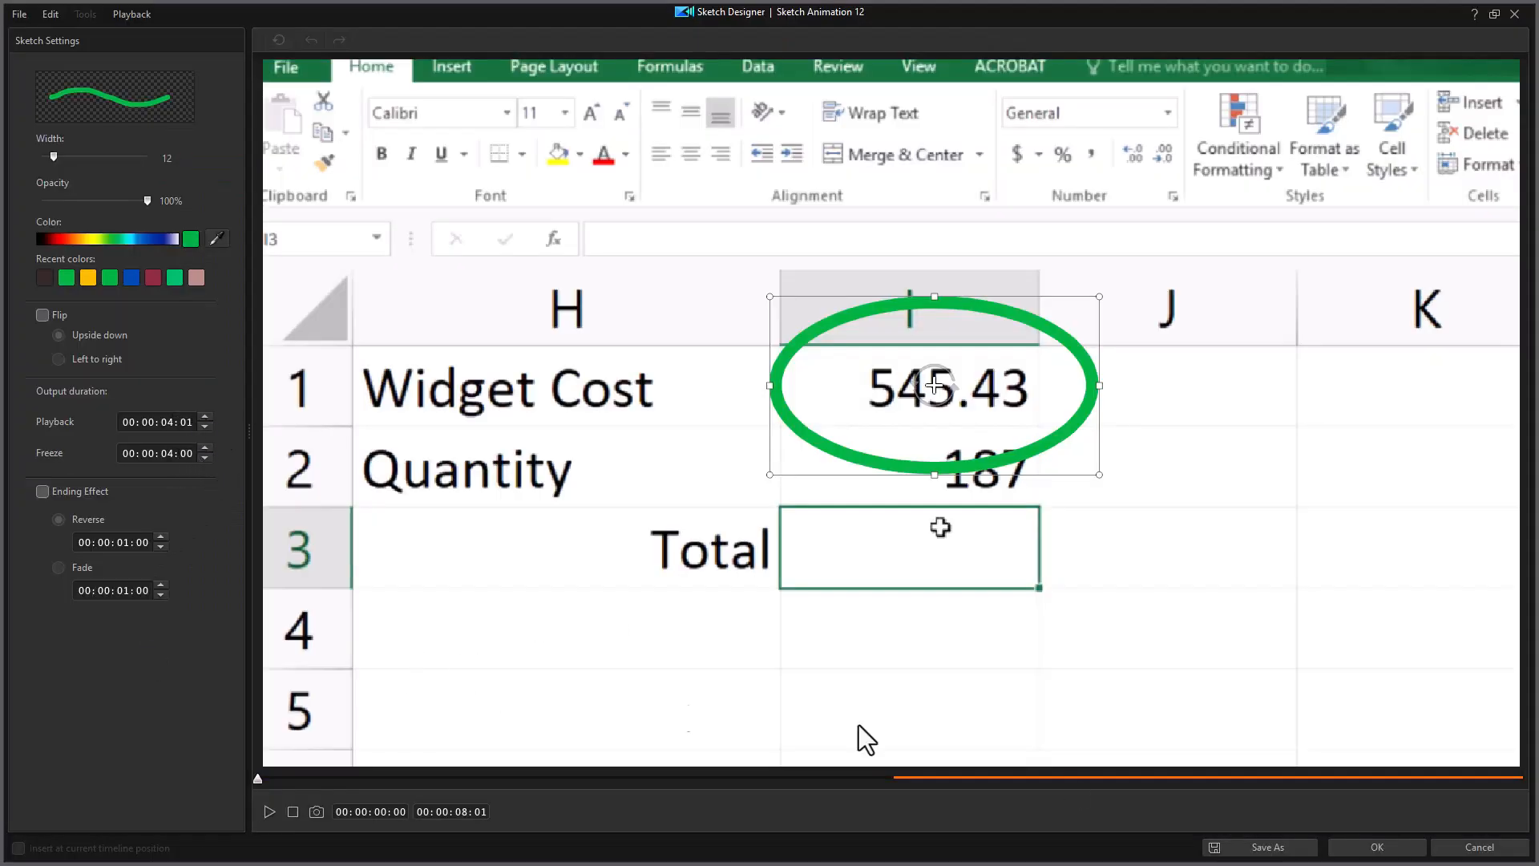
click(1479, 847)
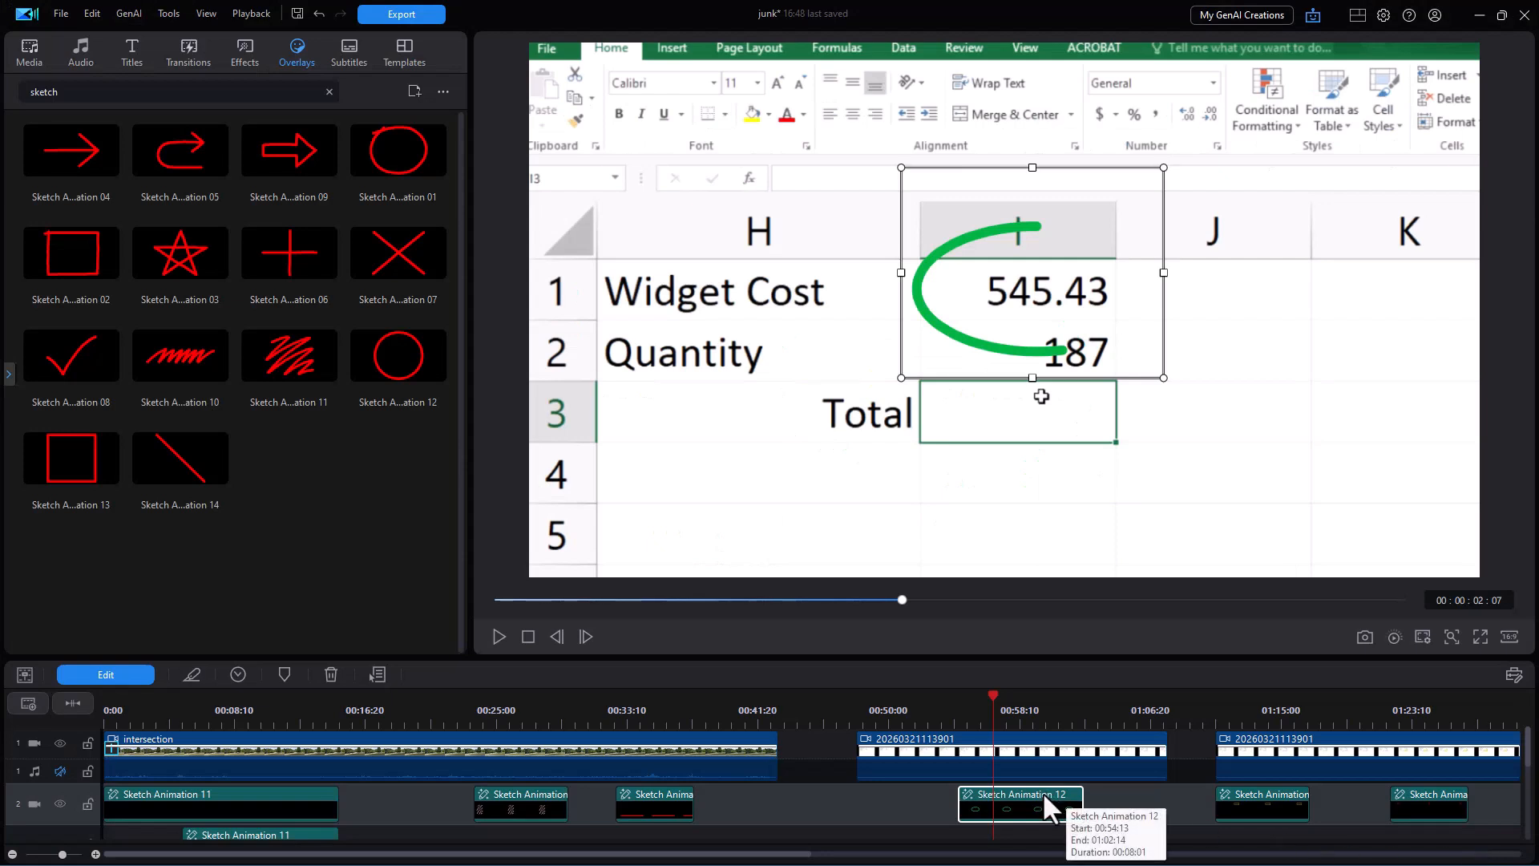
- Lengthen the green ellipse clip on the timeline to a duration of 00:00:11:25, and open its duration settings
drag(1078, 804, 1143, 806)
click(1166, 800)
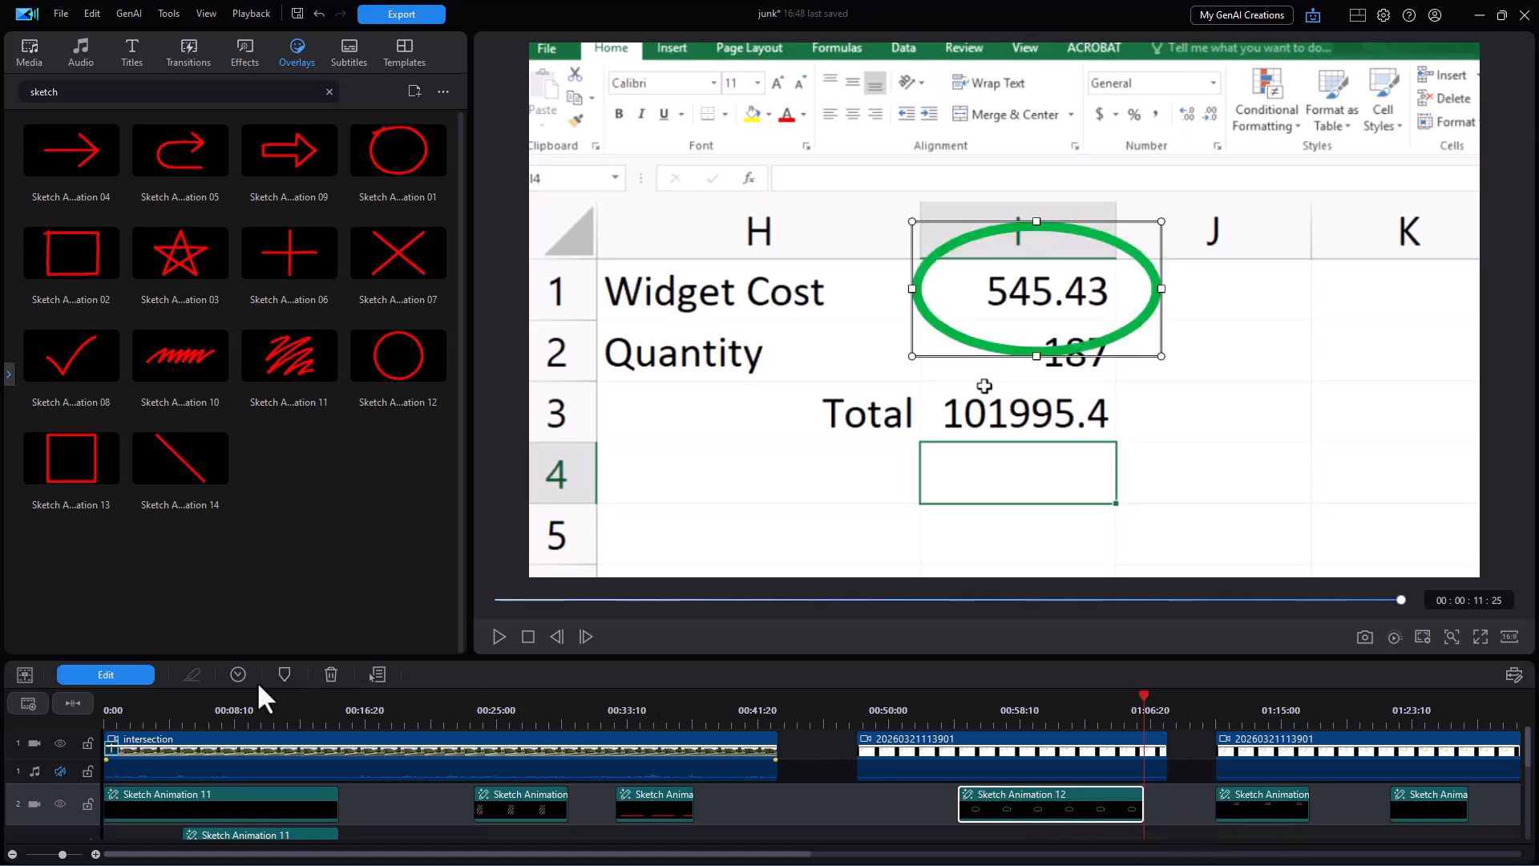
click(234, 674)
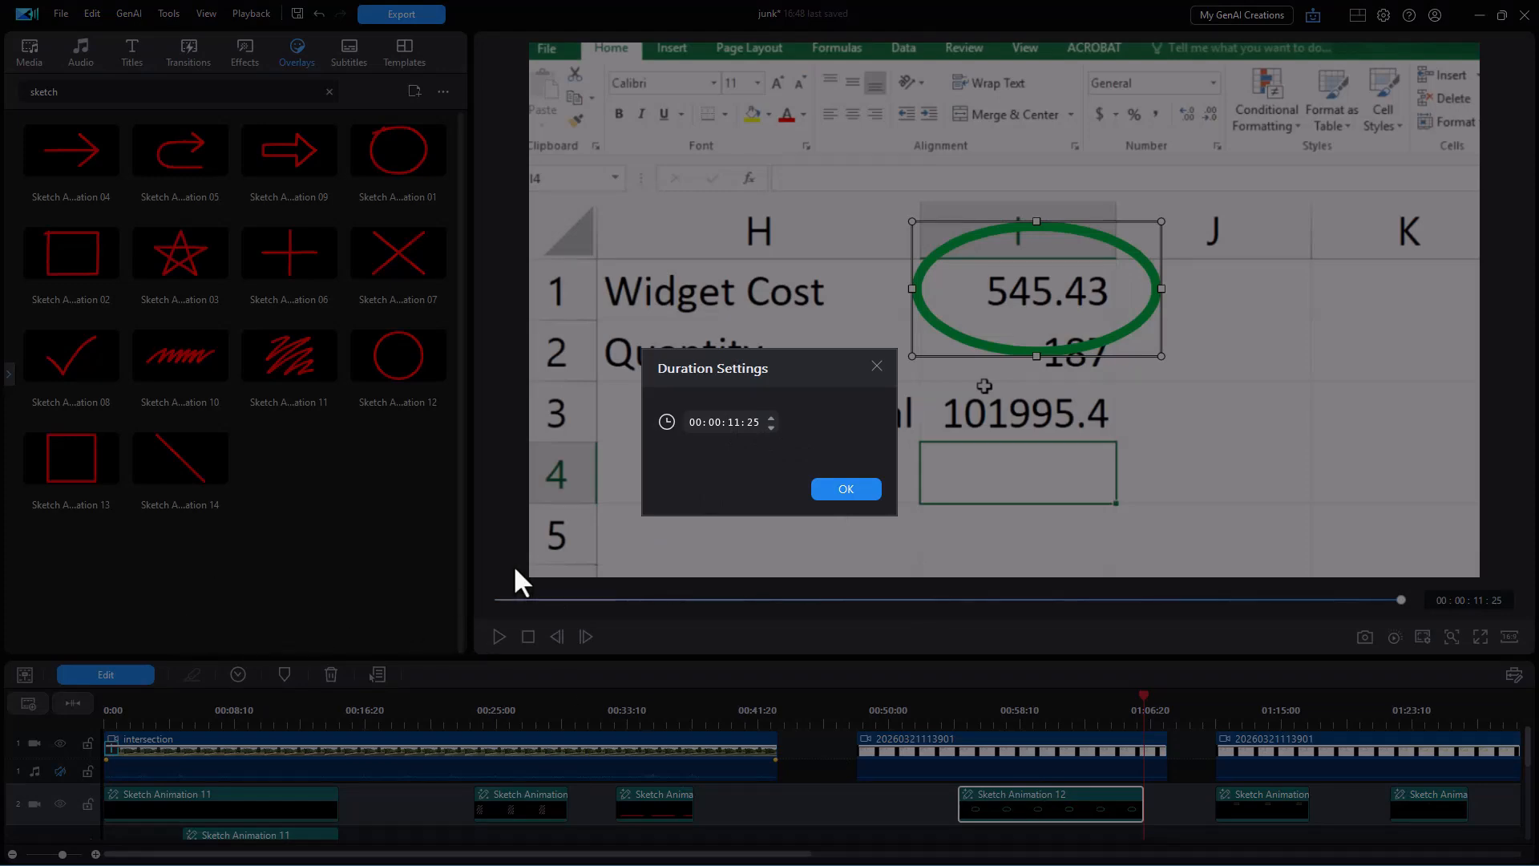
- Close the duration settings, open the green ellipse clip in Sketch Designer, and set its playback duration to 00:00:05:00
click(834, 488)
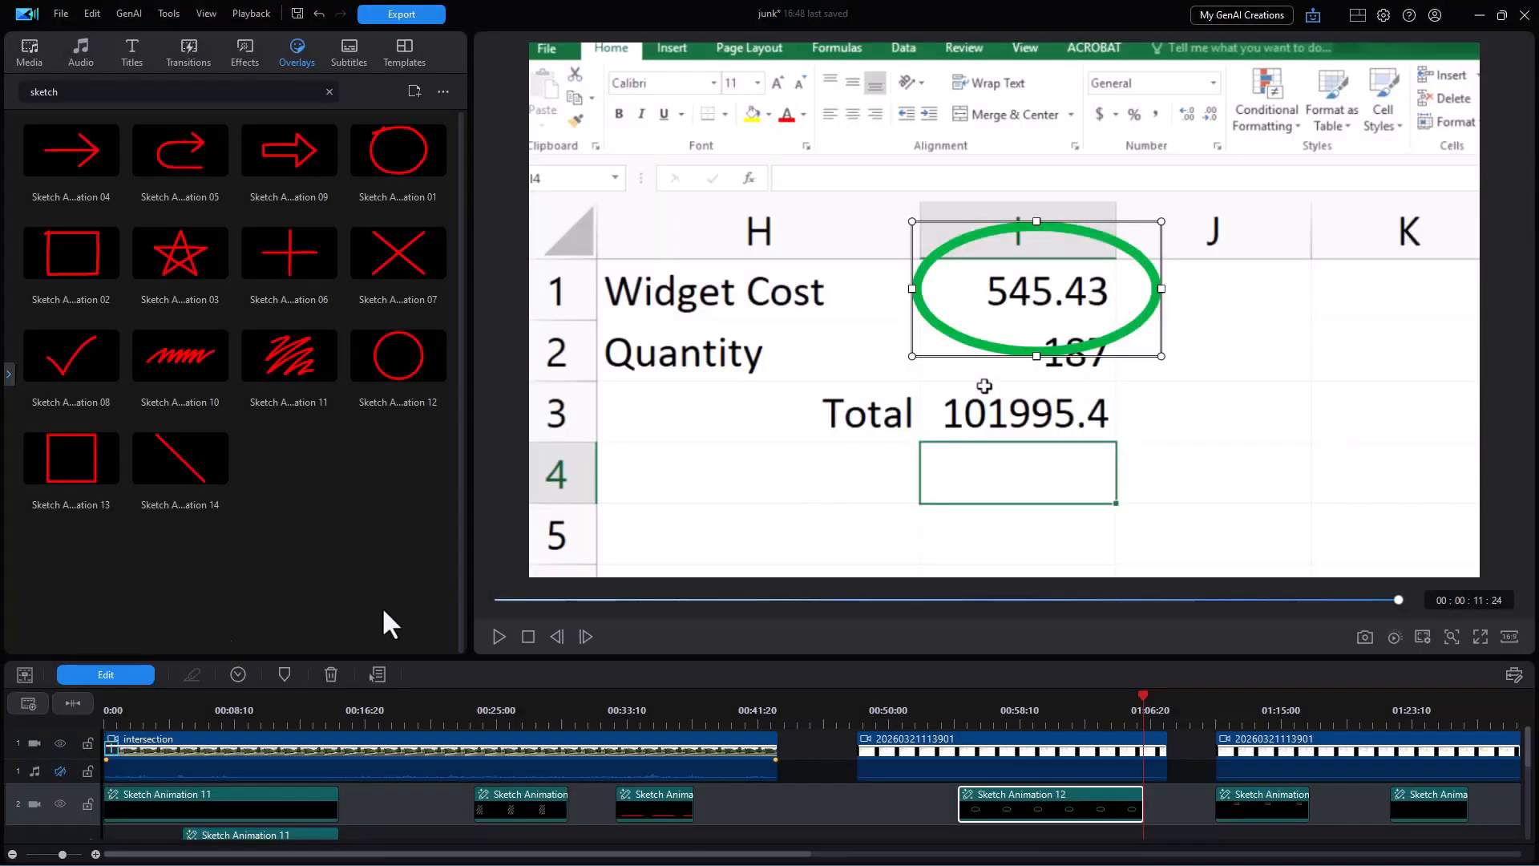
click(117, 669)
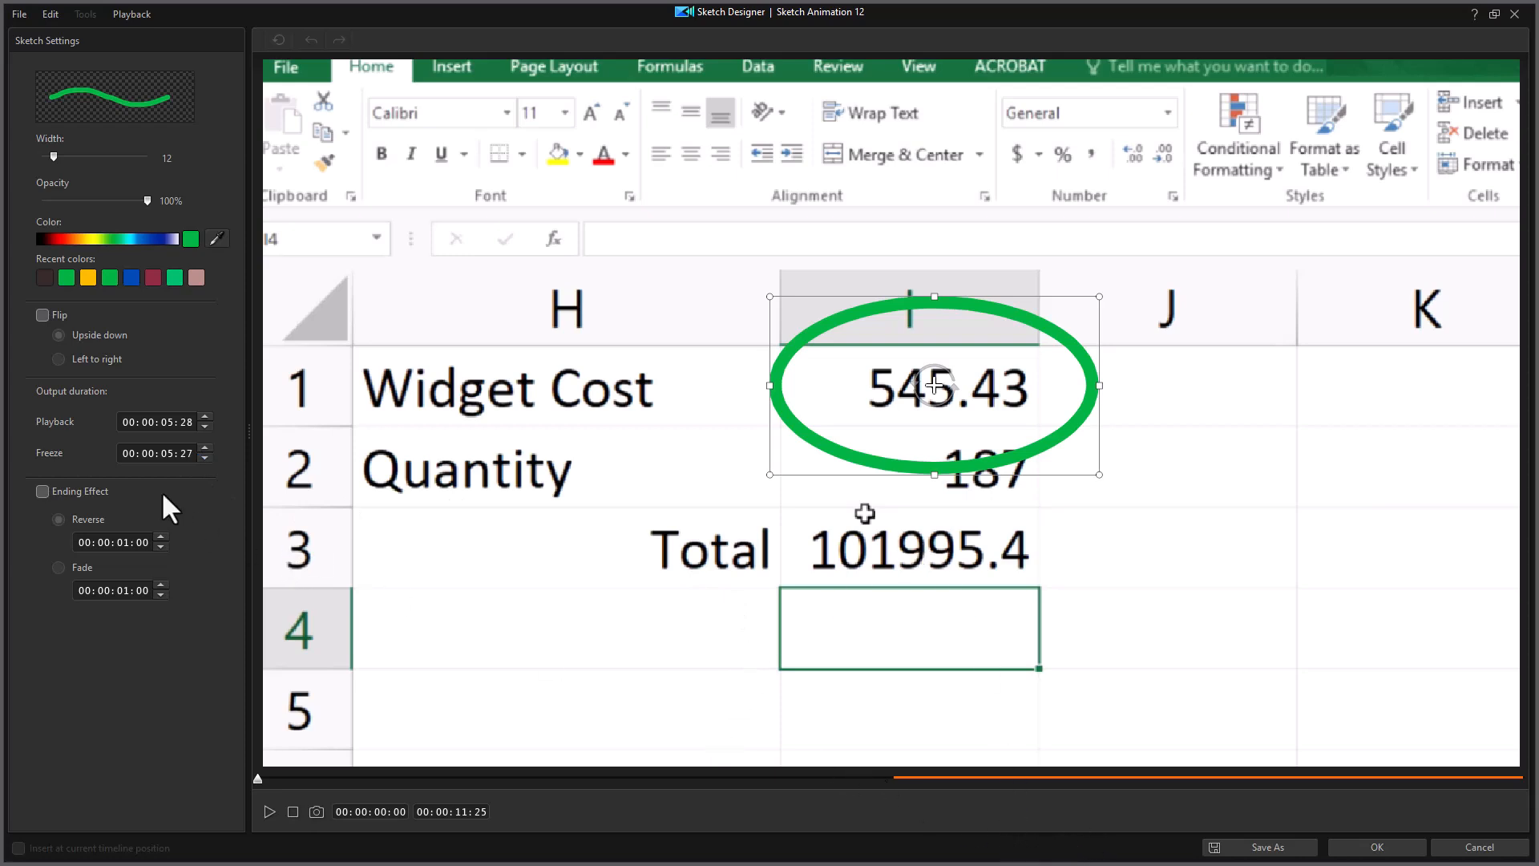
text(00)
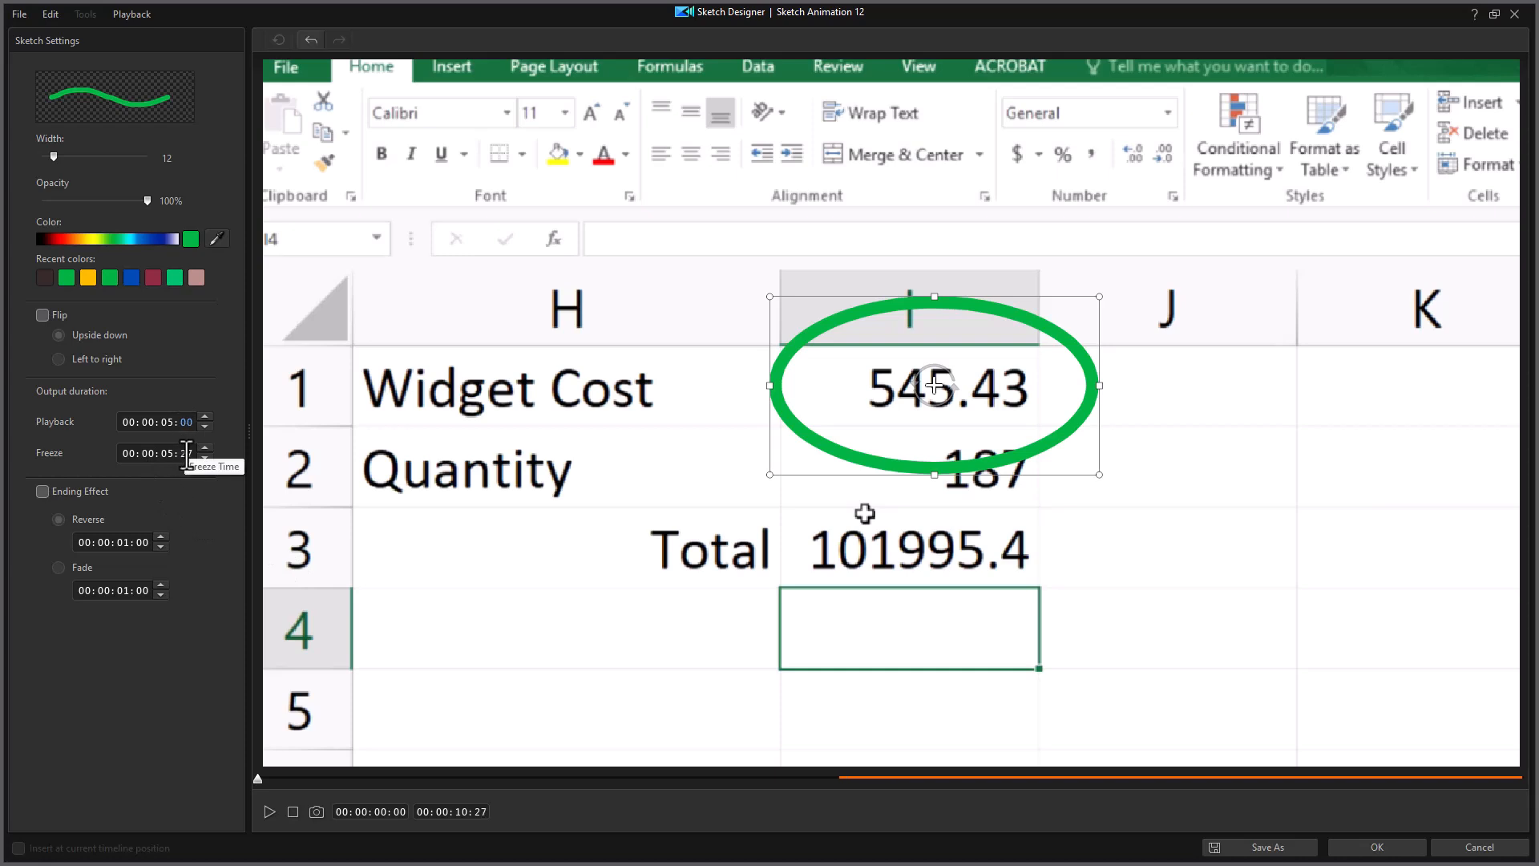
- Set the green ellipse's freeze time to 00:00:06:00, apply the sketch changes, and check the clip's total duration on the timeline
click(186, 454)
click(206, 448)
click(206, 448)
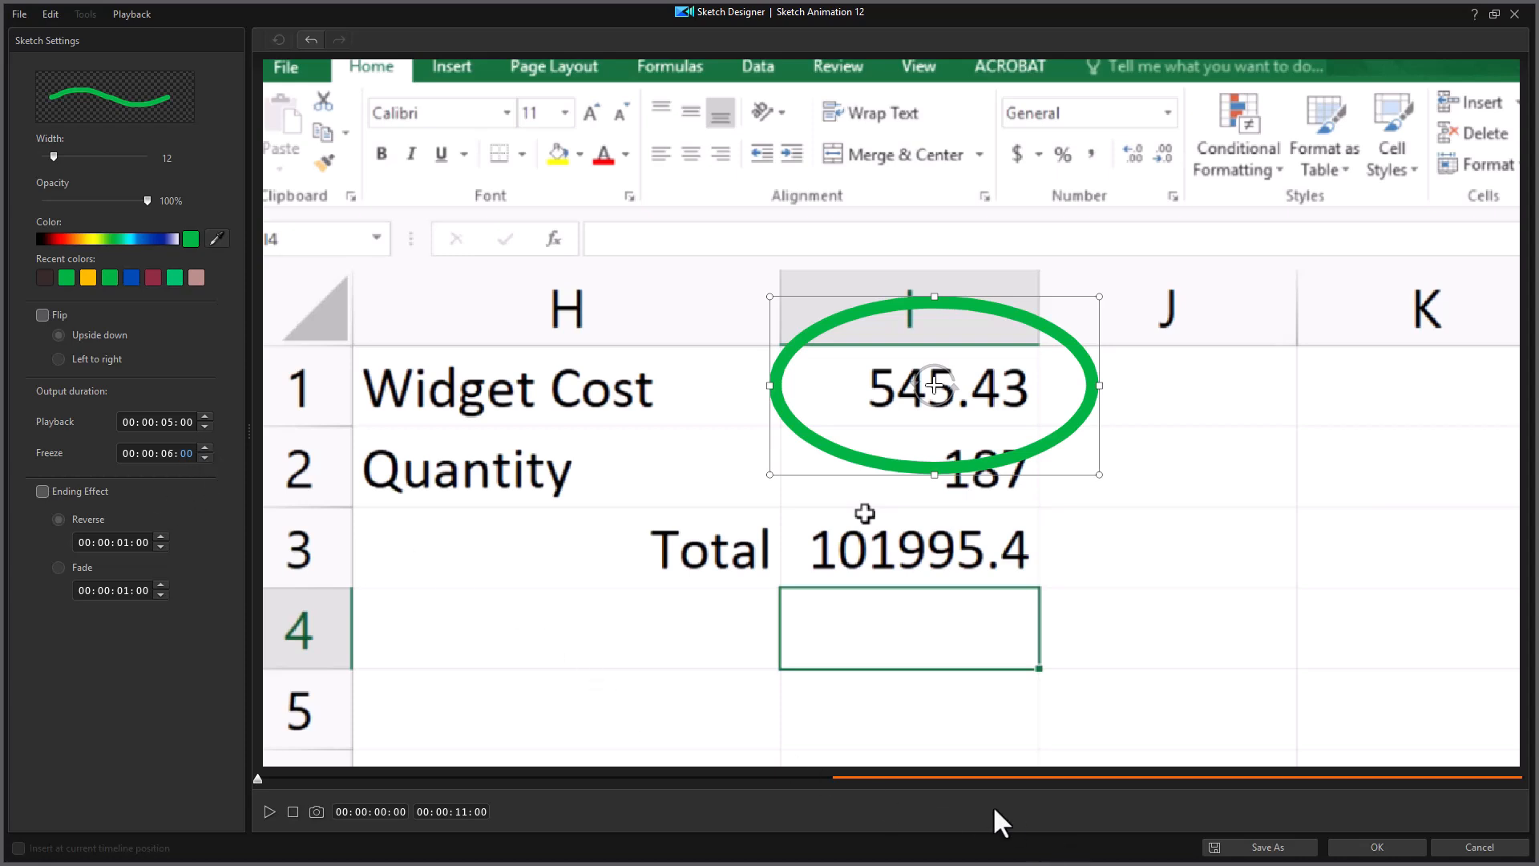
click(1371, 848)
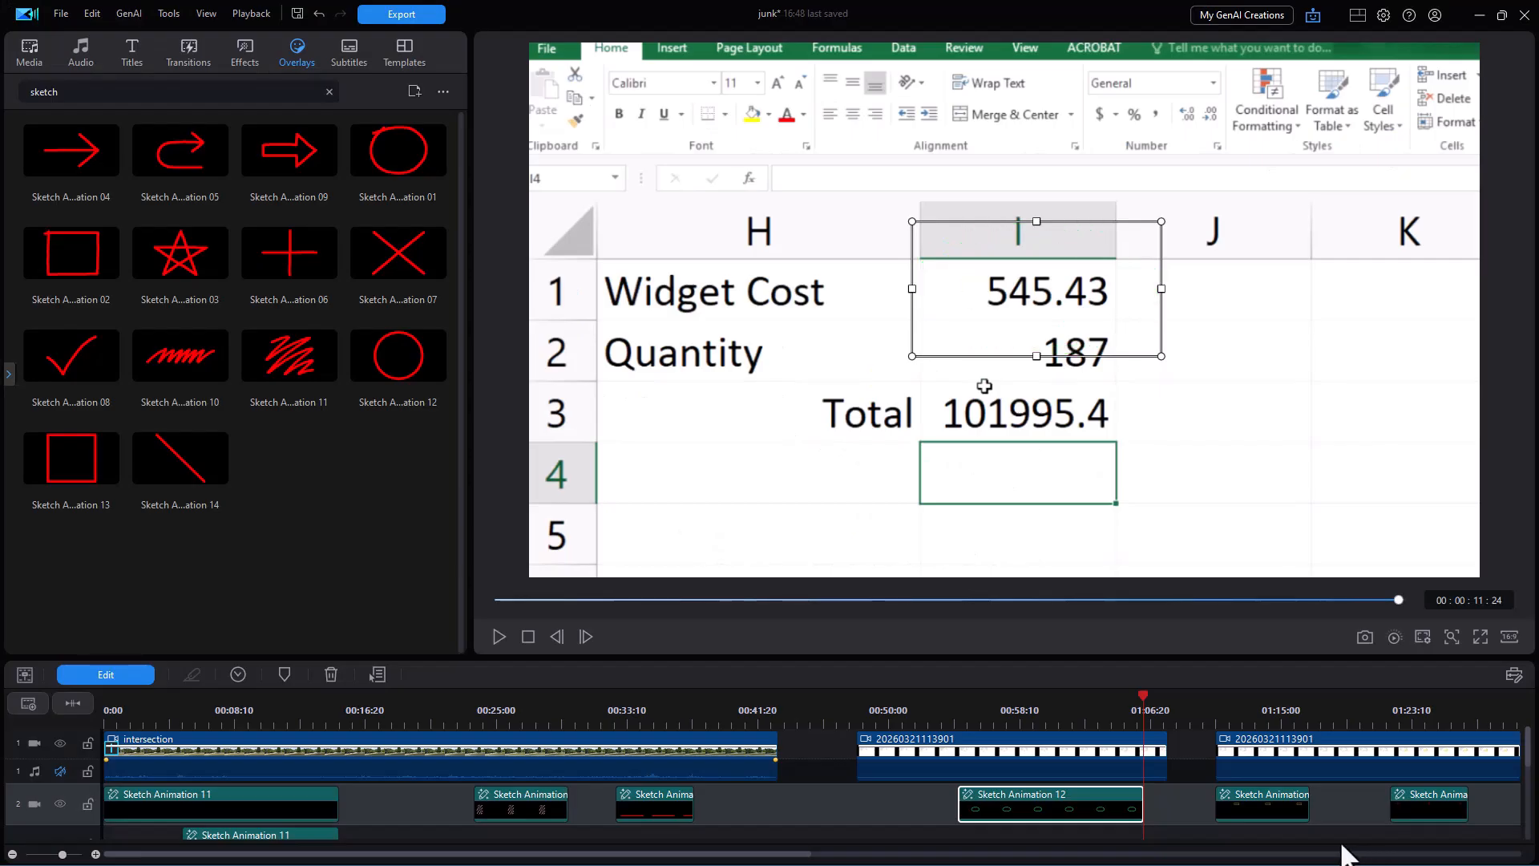
click(239, 672)
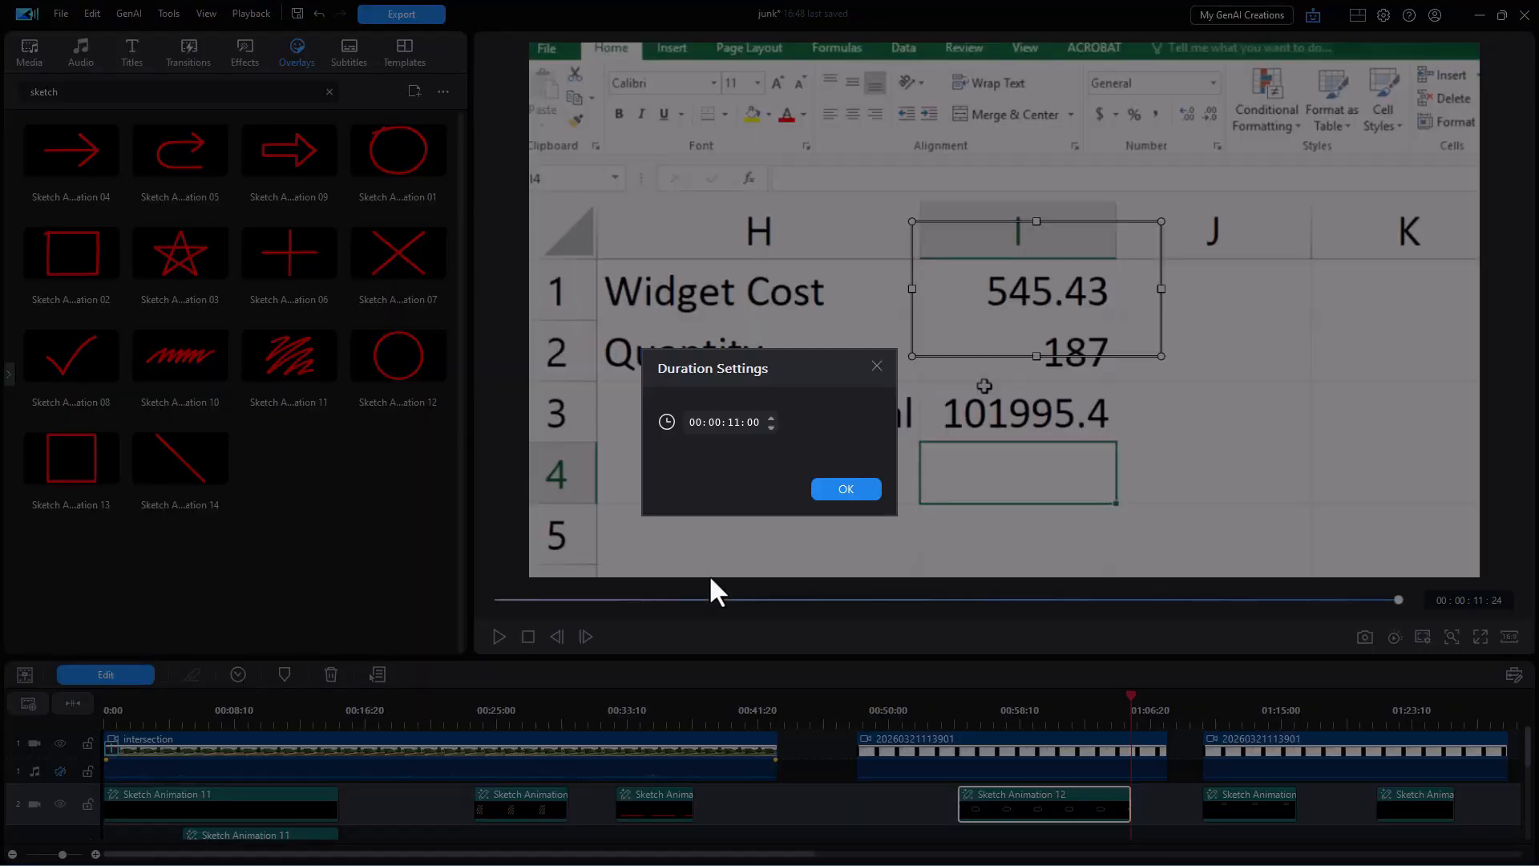
click(846, 488)
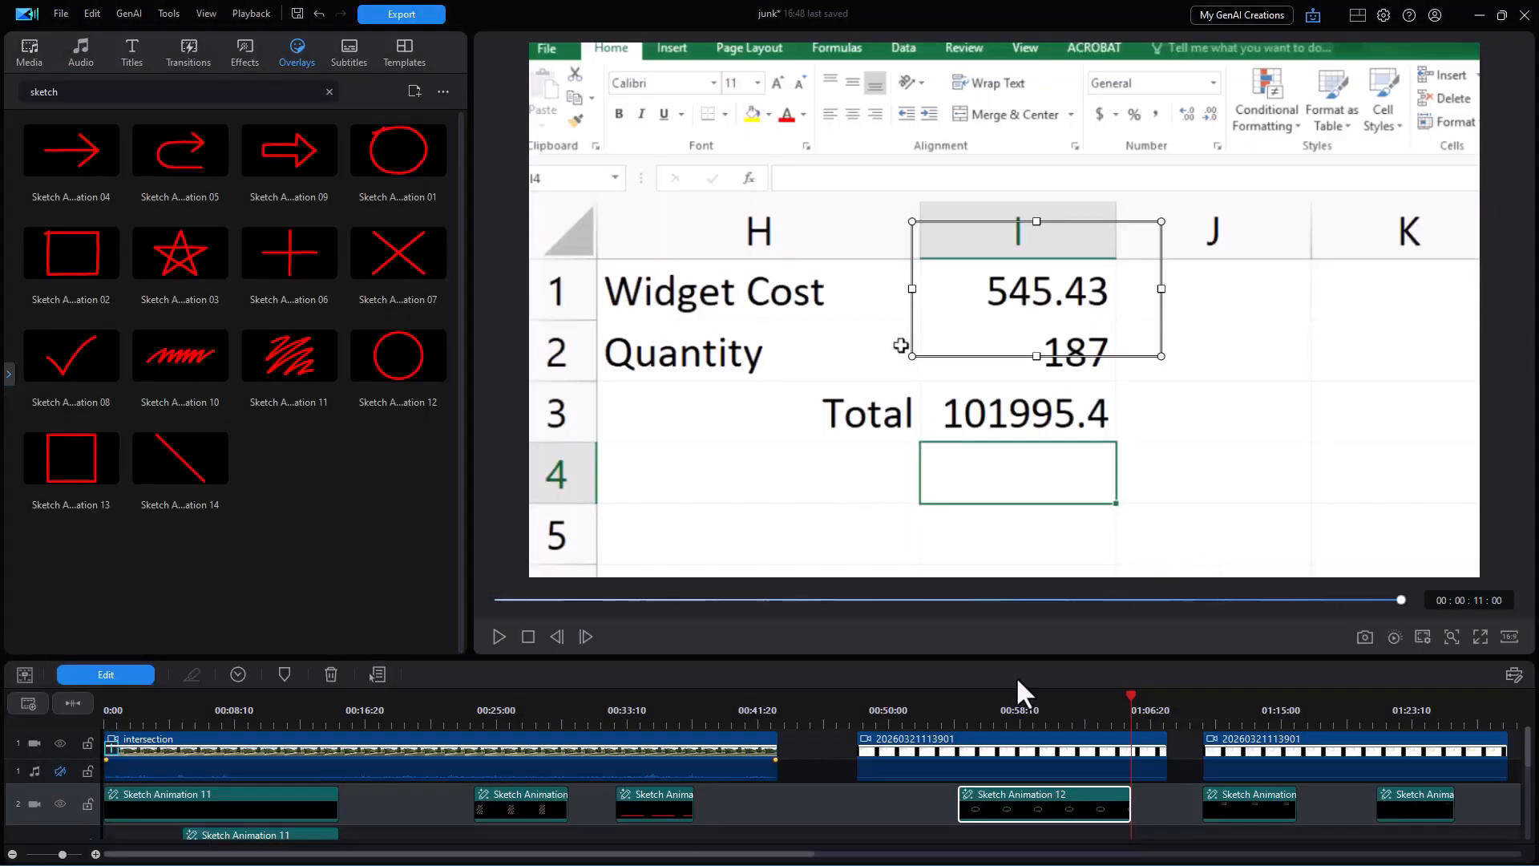